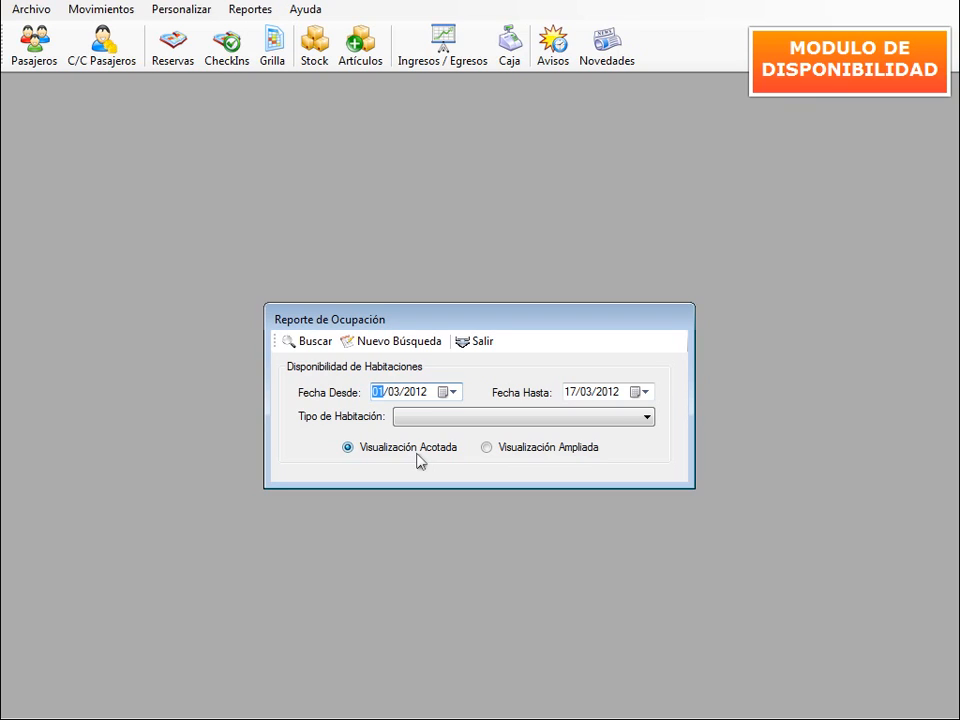
- Search the occupancy report for 01/03/2012 to 17/03/2012 with Visualización Acotada
left_click(310, 343)
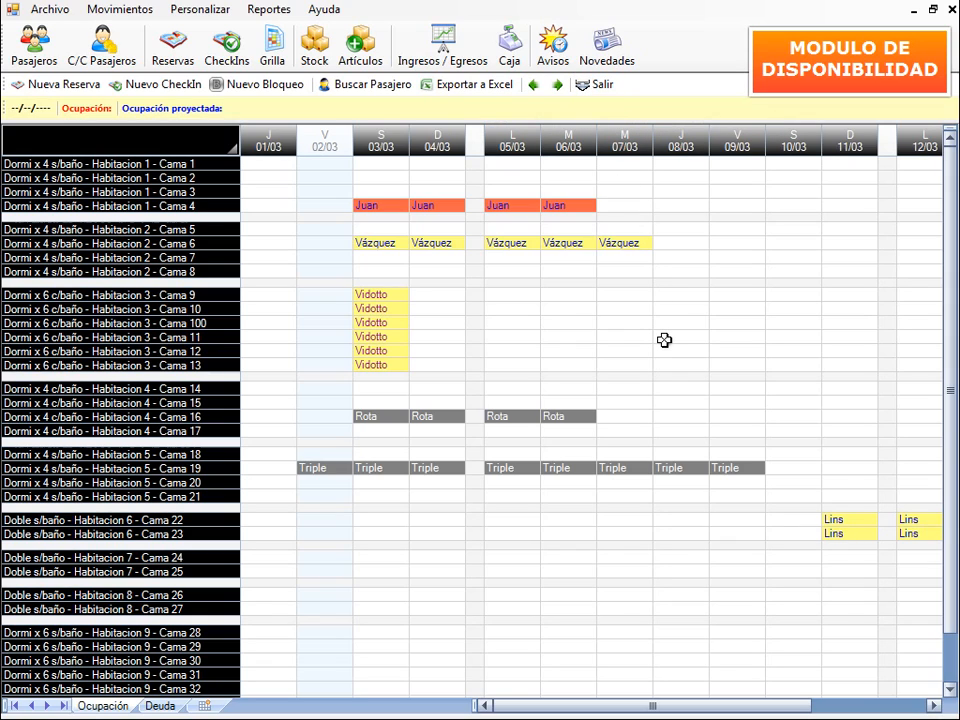
- Display the 03/03/2012 bed occupancy: 3% occupied and 22% projected
left_click(384, 147)
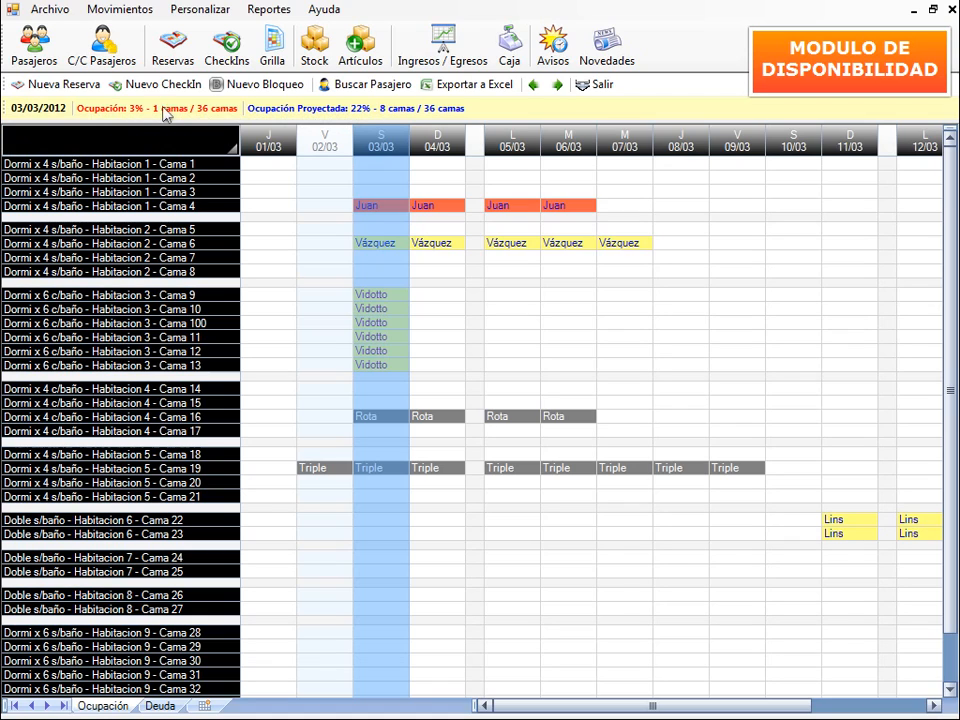
left_click_drag(365, 207, 580, 201)
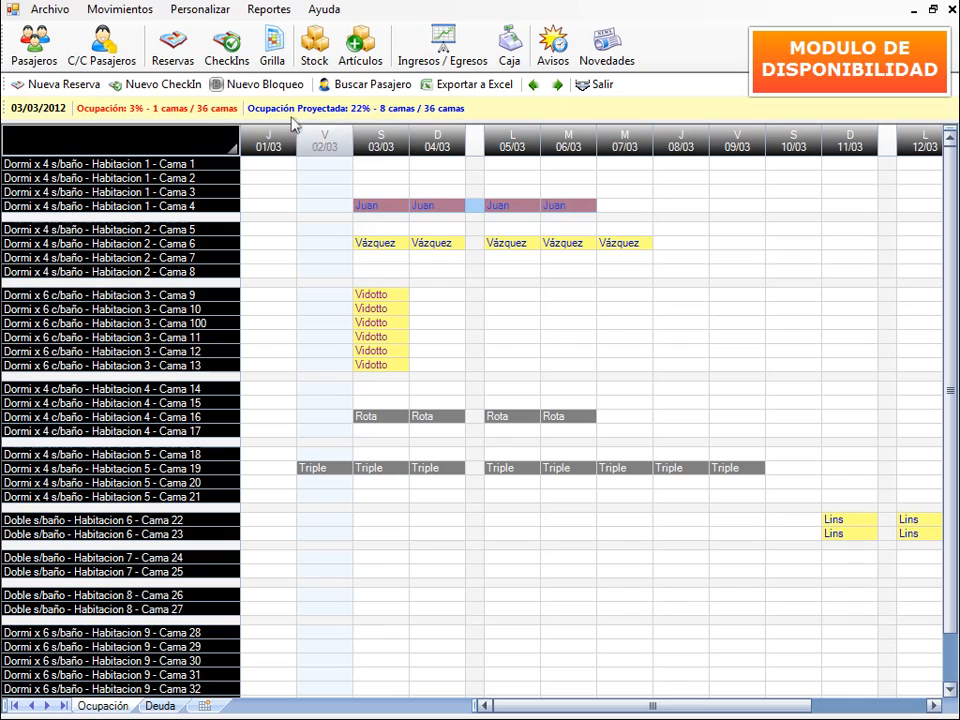
left_click(398, 243)
left_click_drag(400, 243, 641, 244)
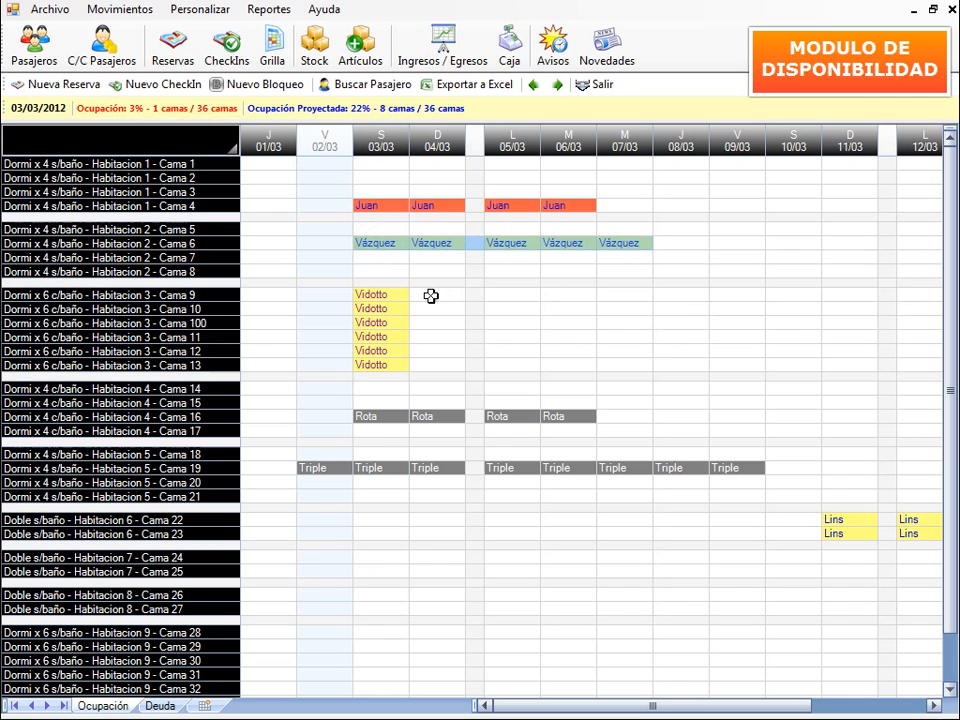
left_click_drag(394, 293, 390, 364)
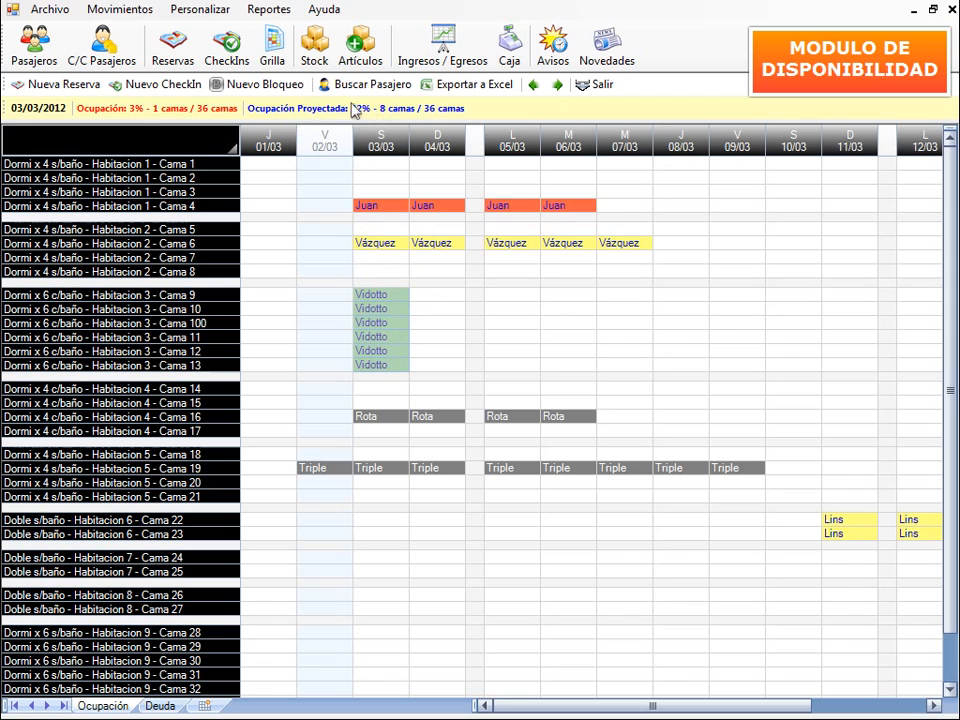
left_click(437, 272)
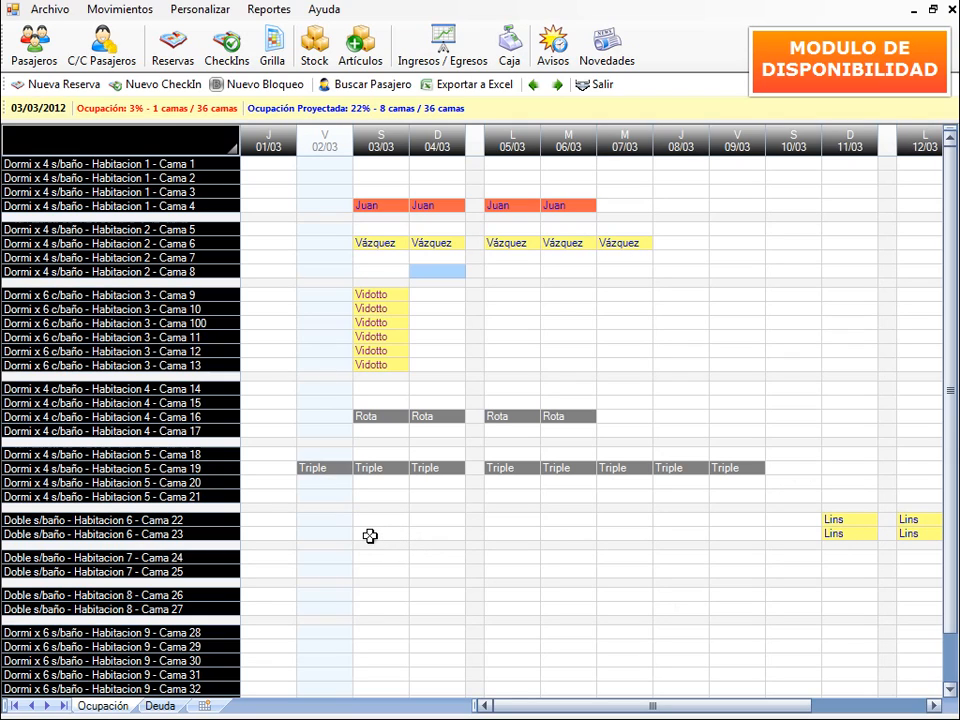
- Try trial selections on the grid: empty beds, Cama 19's Triple booking, Cama 16's Rota booking
left_click_drag(328, 502, 666, 558)
left_click(625, 646)
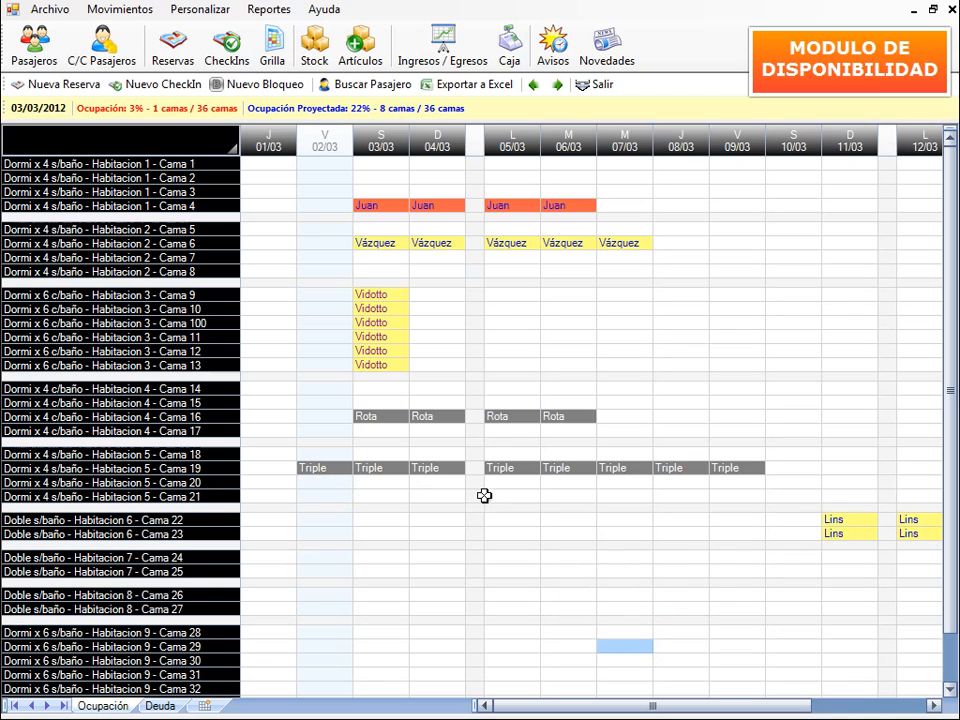
left_click_drag(311, 467, 735, 468)
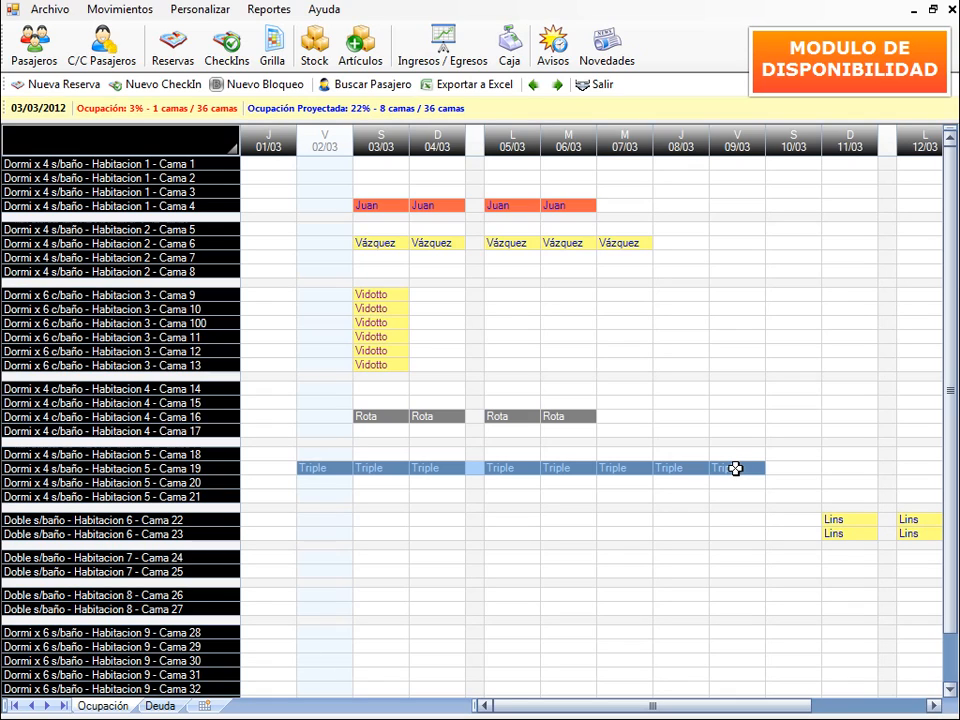
left_click(669, 498)
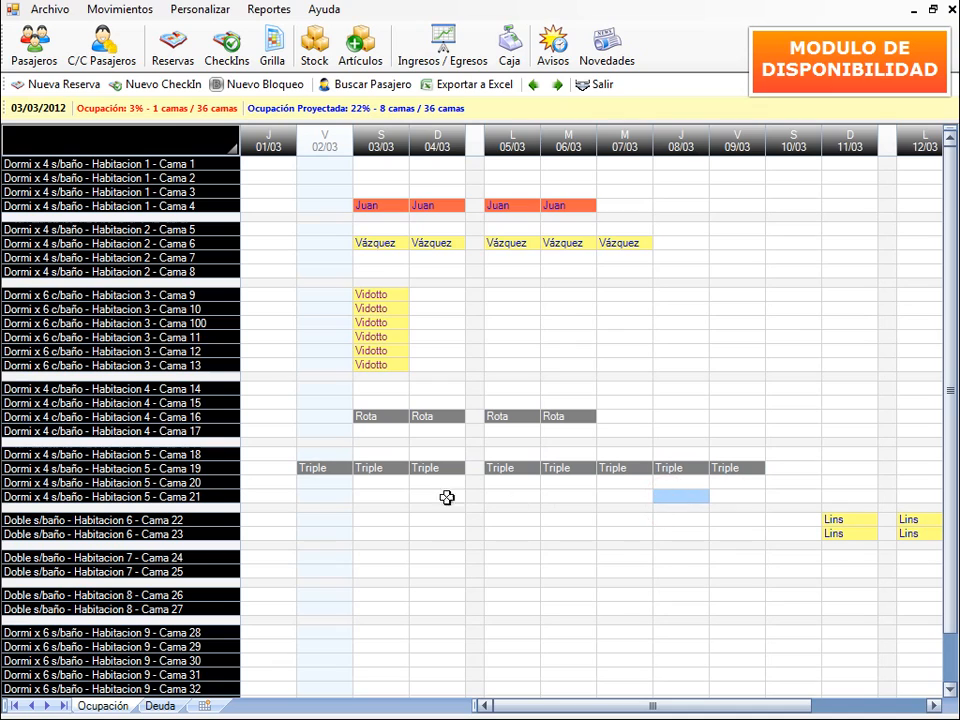
left_click_drag(306, 466, 753, 469)
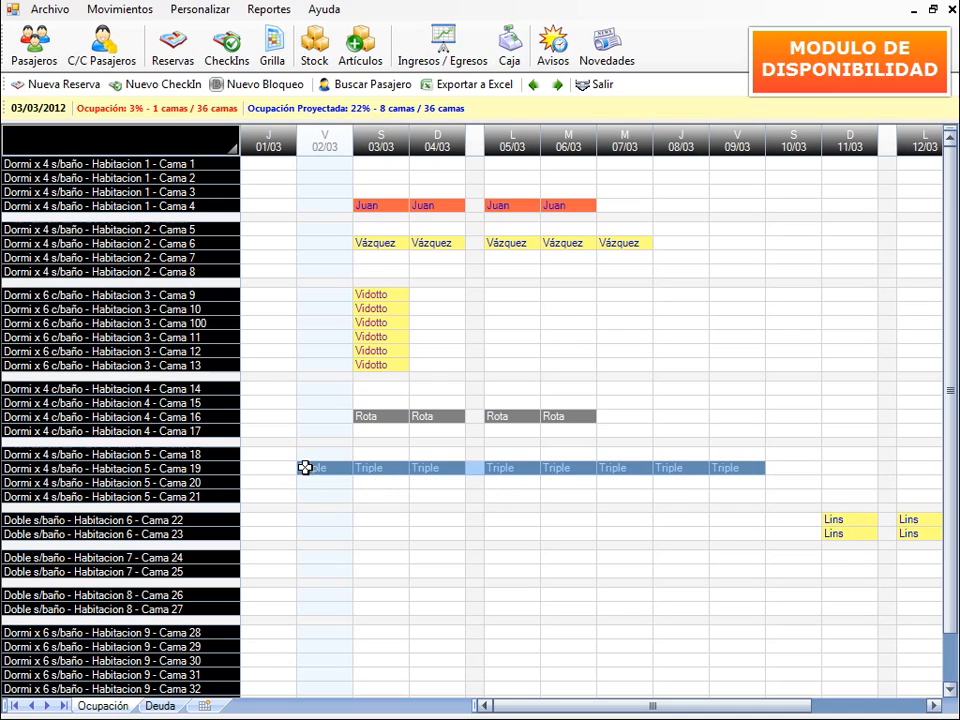
left_click(336, 453)
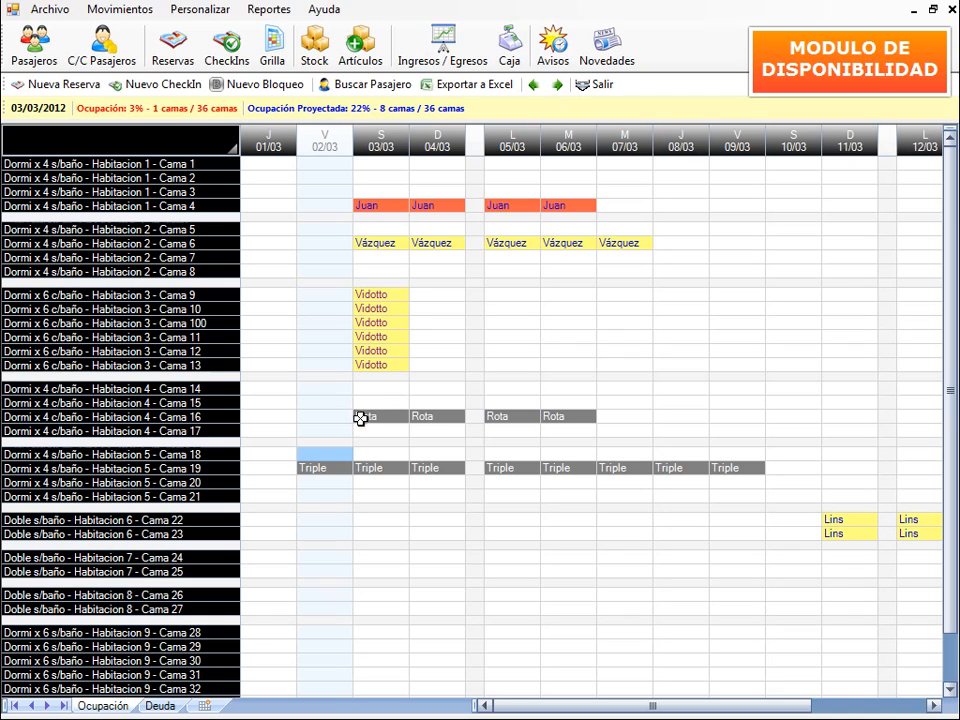
left_click_drag(364, 415, 577, 411)
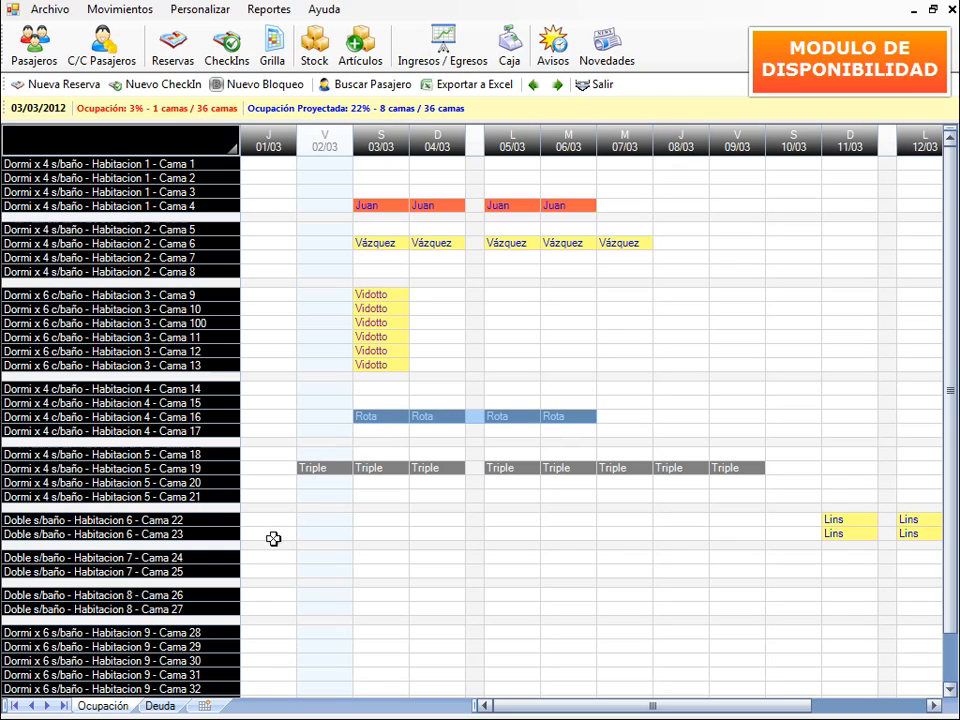
- After a trial on Cama 21, select Cama 8's nights from 02/03 to 06/03
left_click(318, 496)
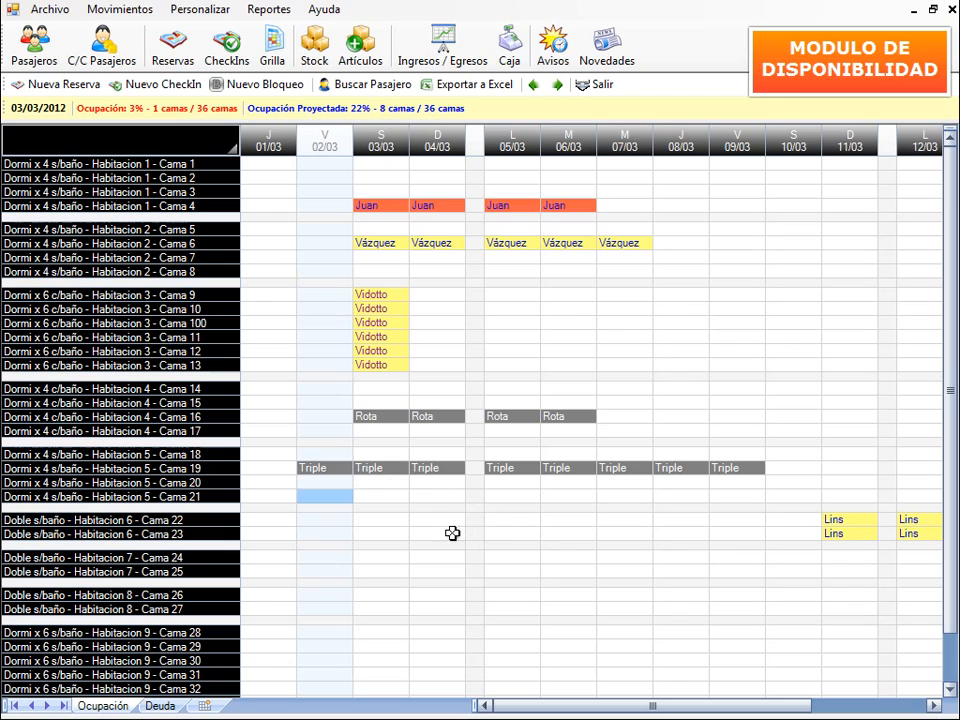
left_click_drag(322, 496, 622, 494)
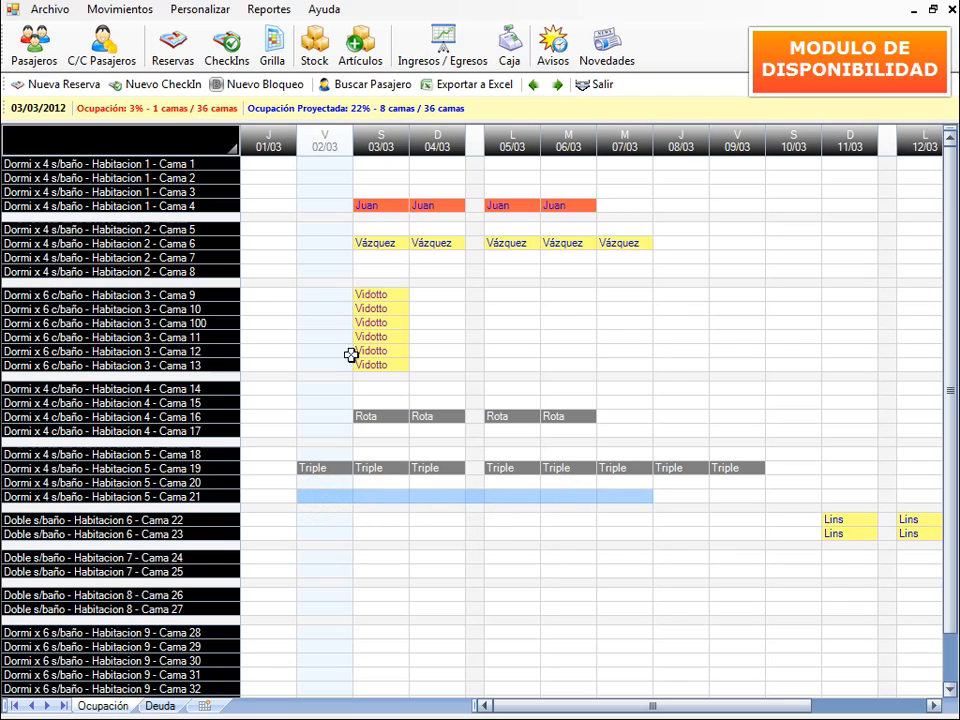
left_click(322, 269)
left_click_drag(322, 269, 580, 269)
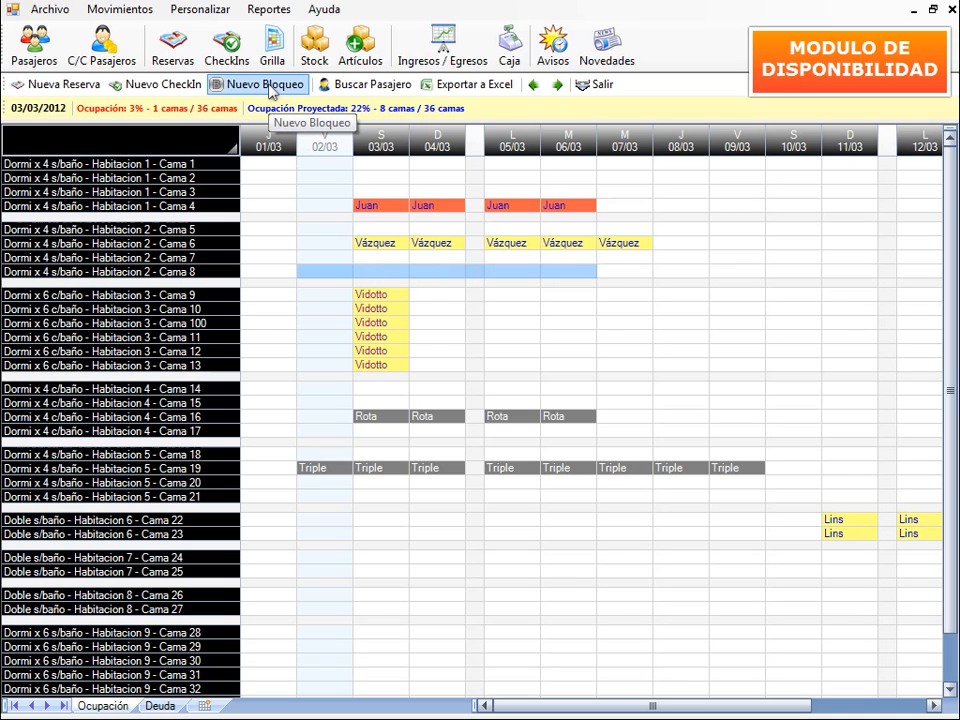
- Create a new block on the selected Cama 8 nights with the comment 'Mantenimiento'
left_click(270, 88)
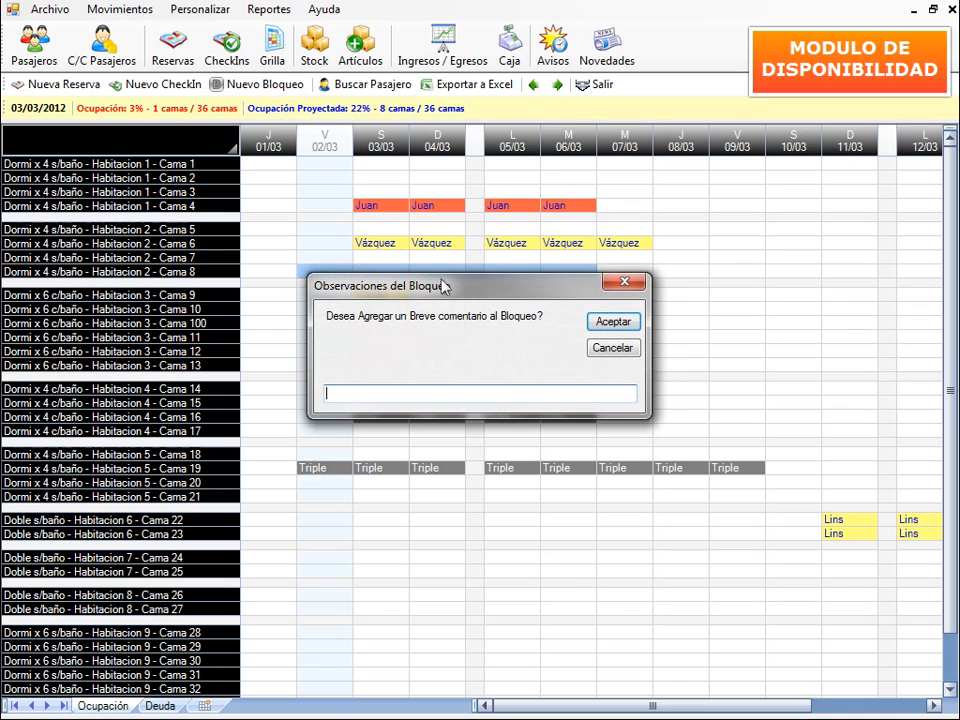
left_click_drag(437, 292, 437, 339)
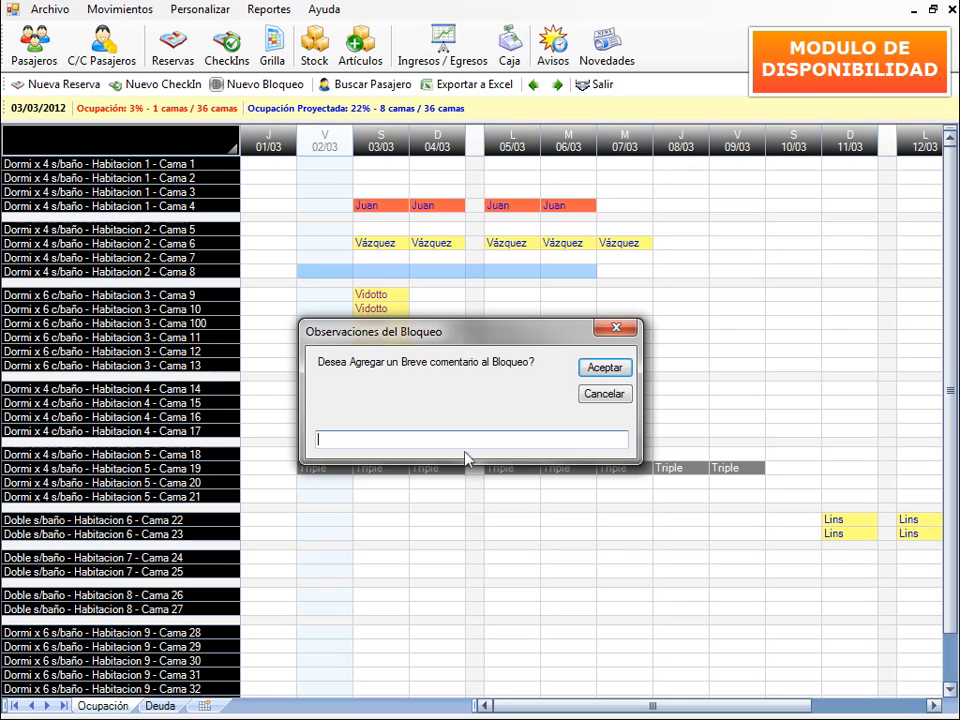
type("Mantenimiento")
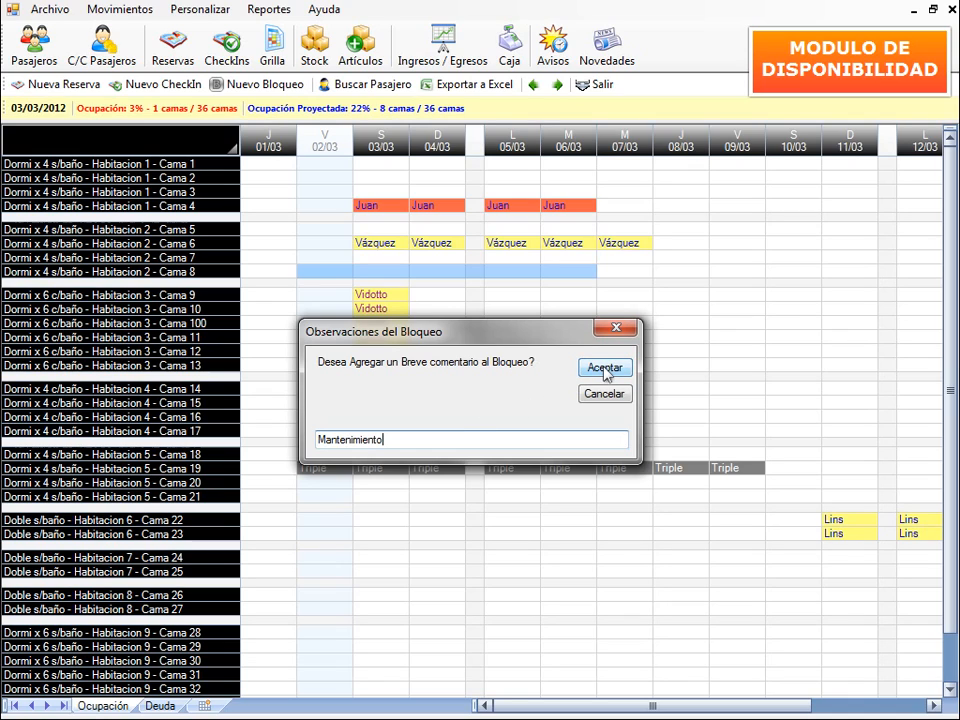
left_click(605, 370)
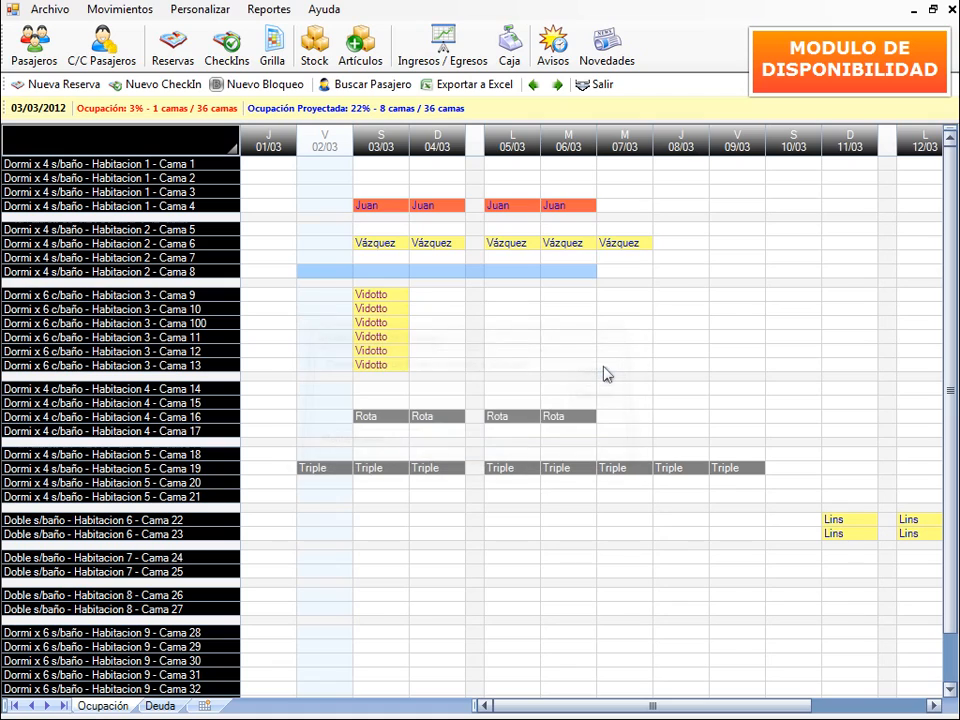
left_click(625, 312)
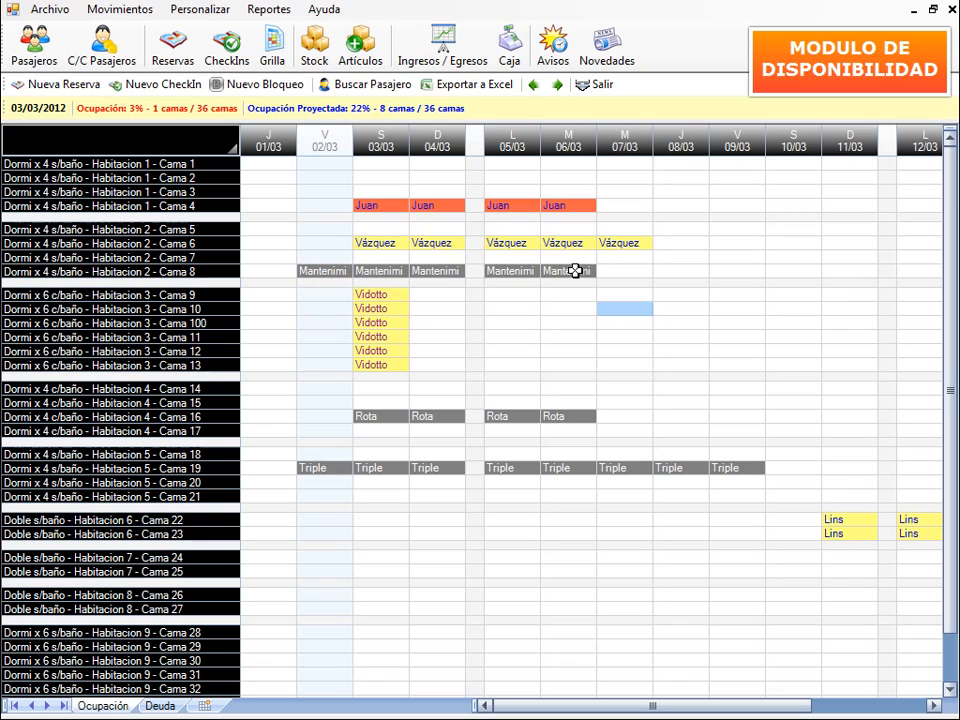
- Inspect cells on Camas 9–13, then select Cama 18's nights from 03/03 to 07/03
left_click(322, 294)
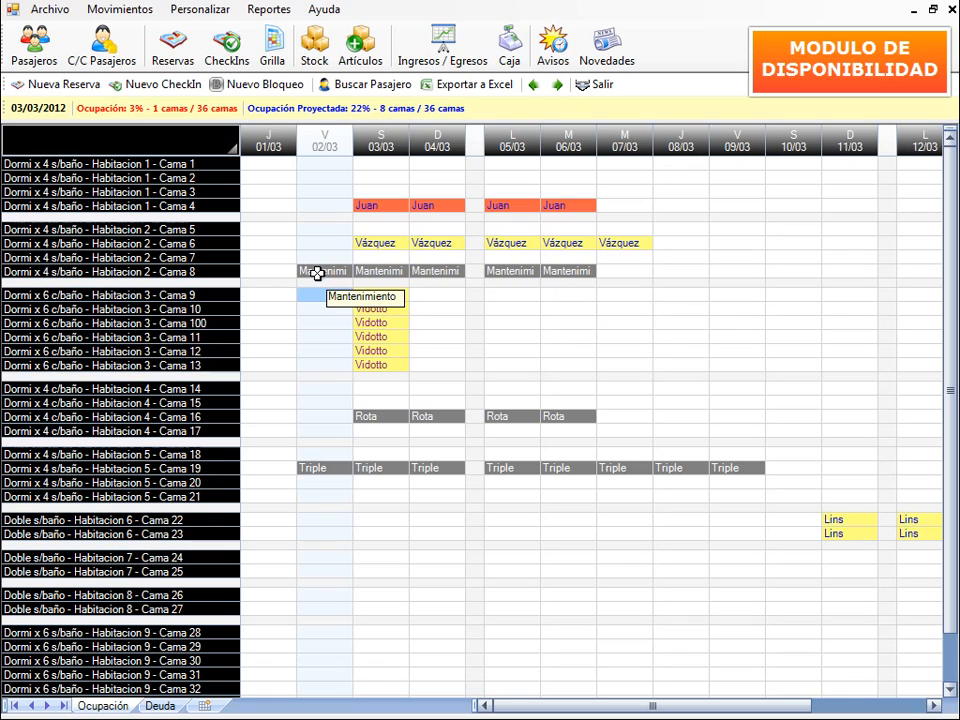
left_click(322, 365)
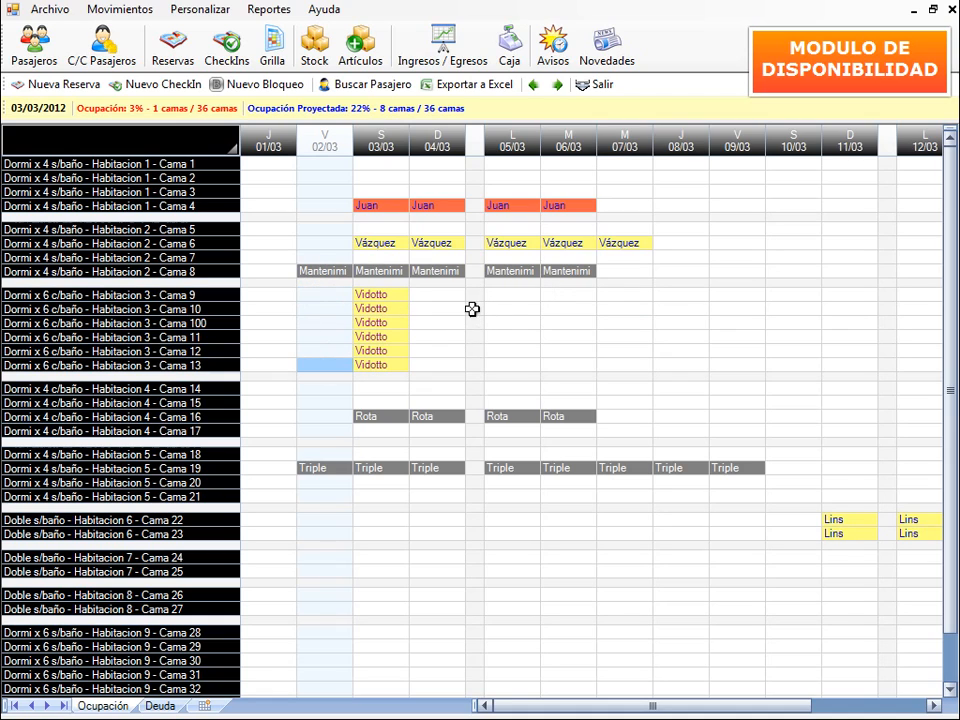
left_click_drag(403, 294, 407, 351)
left_click(443, 341)
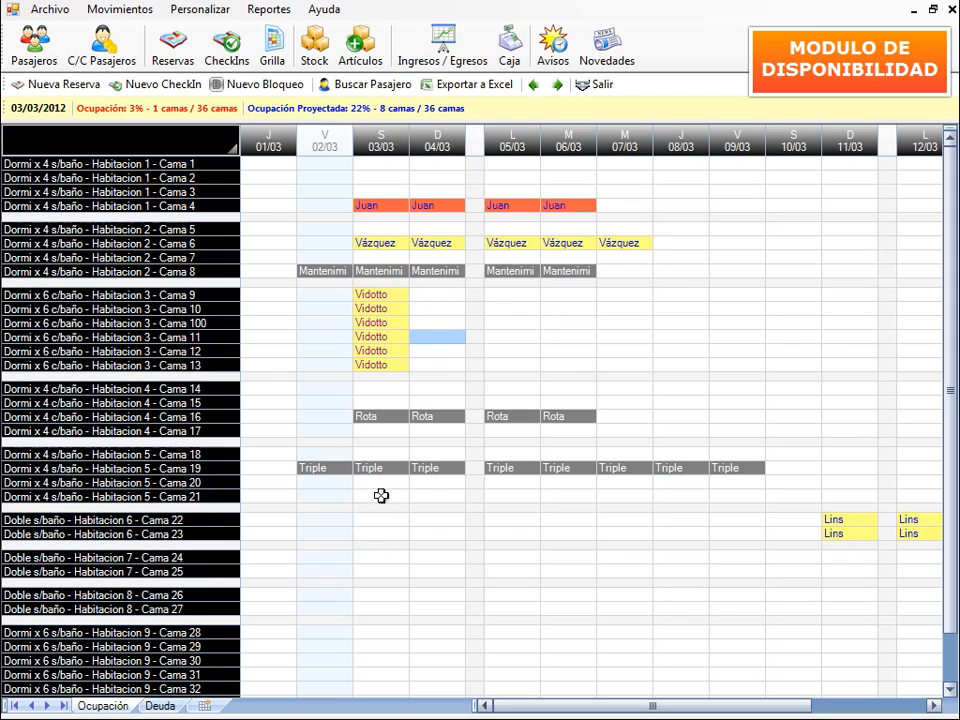
left_click_drag(369, 450, 624, 450)
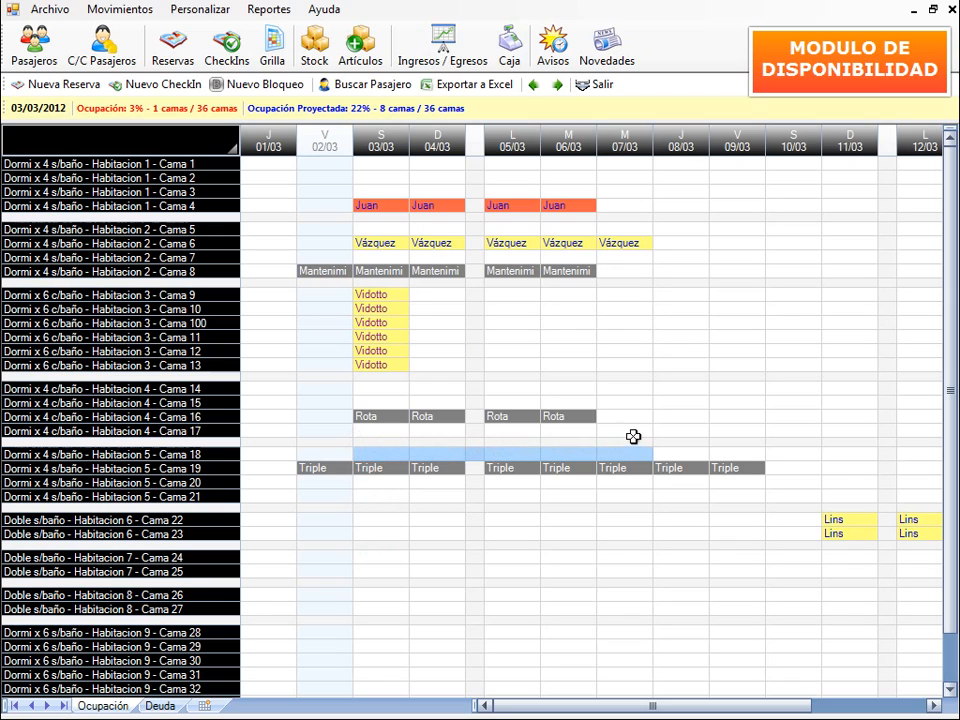
- Open a new Cama 18 booking for 03/03–08/03 (5 nights, $ 325,00) and reposition its form
left_click(57, 86)
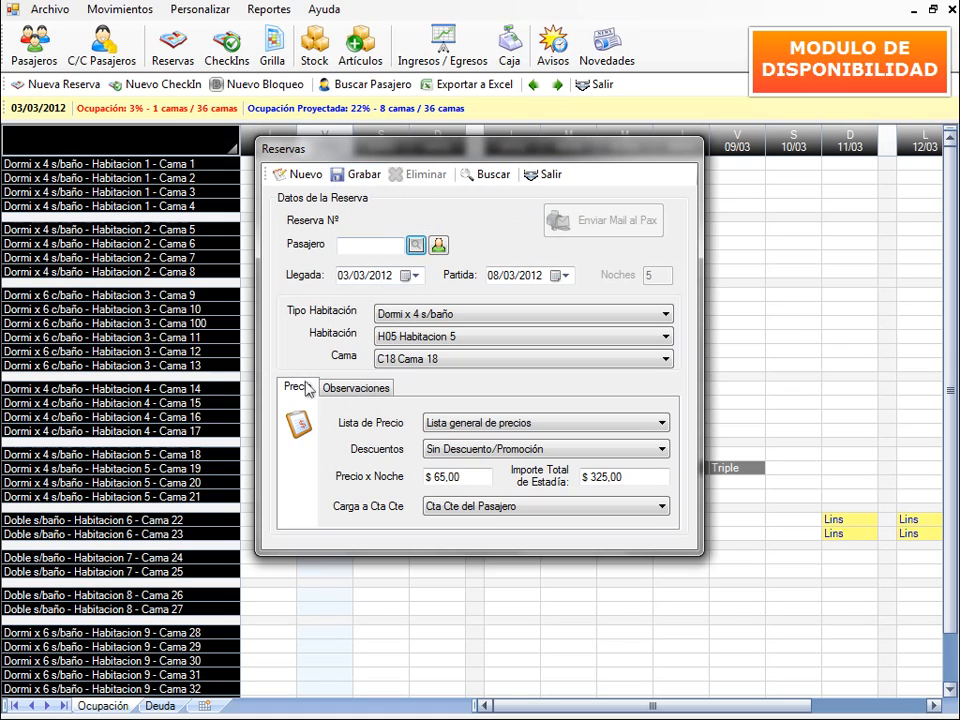
left_click_drag(557, 155, 757, 215)
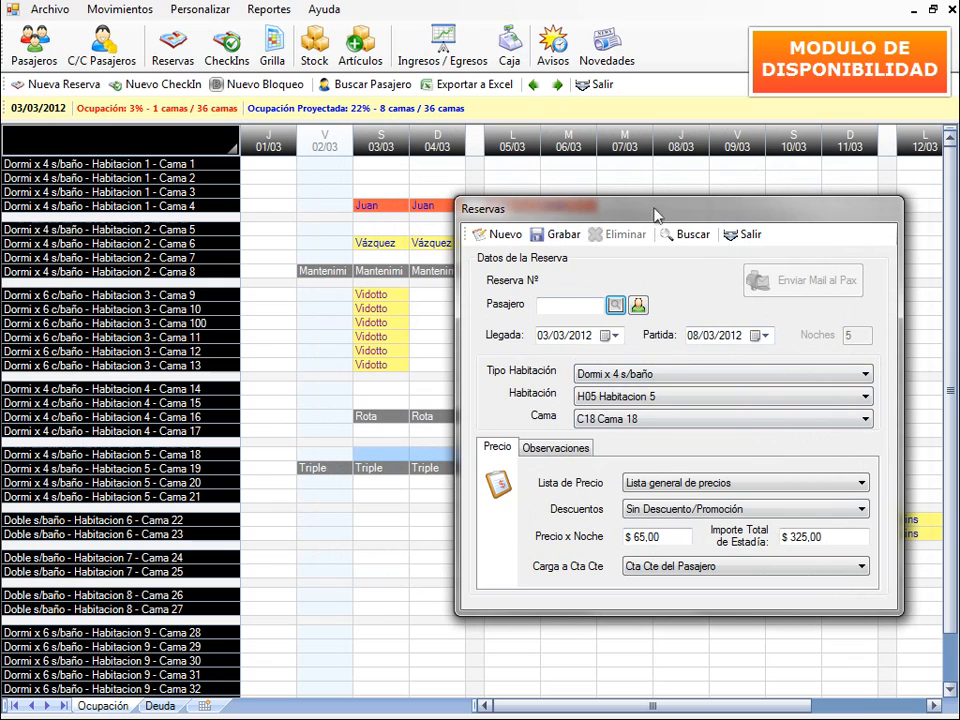
left_click_drag(657, 216, 720, 192)
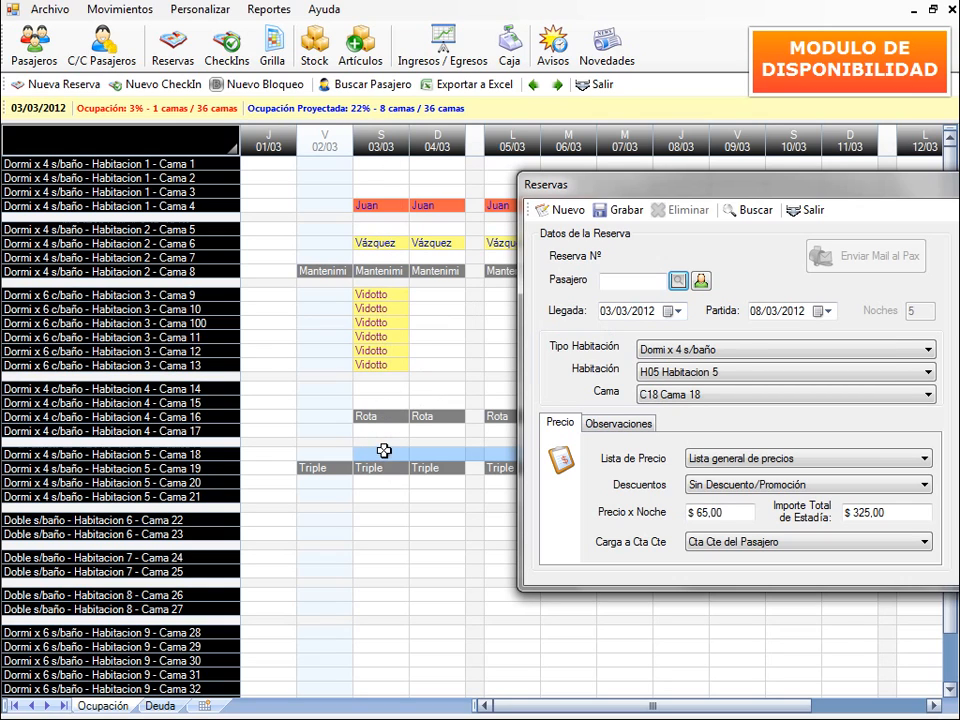
left_click_drag(752, 188, 454, 517)
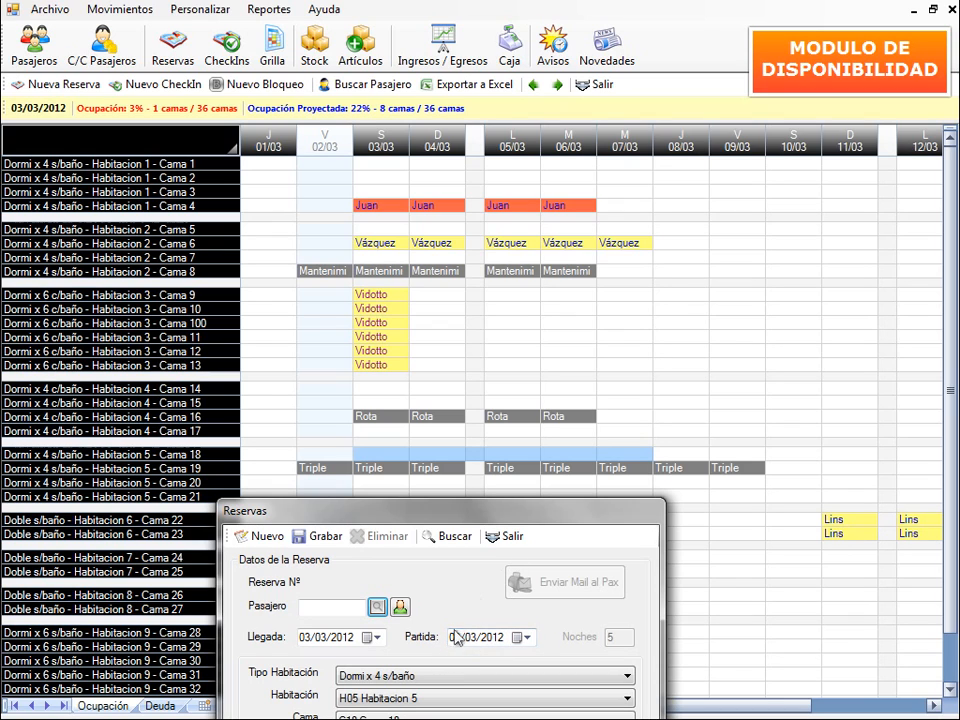
left_click_drag(498, 512, 789, 119)
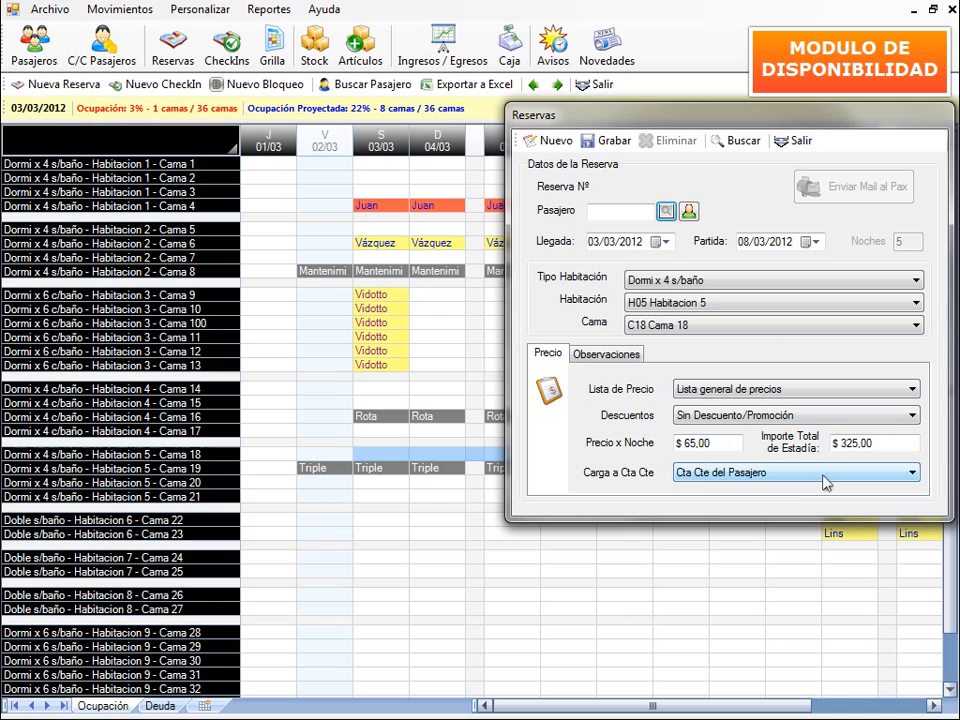
- Keep the Lista general de precios with Sin Descuento/Promoción for the booking
left_click(914, 390)
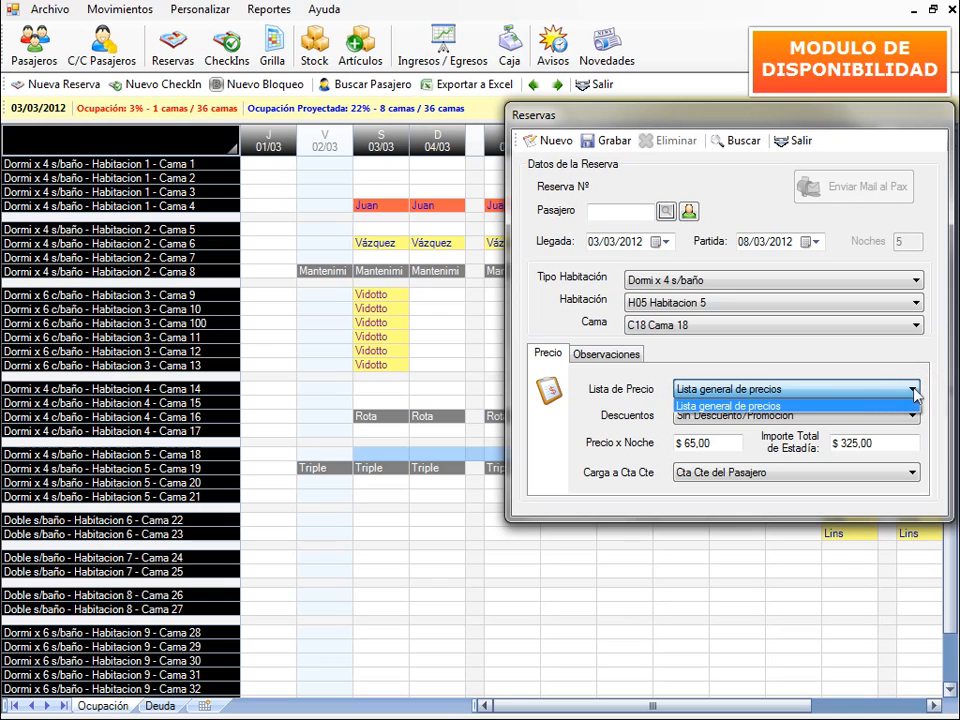
left_click(914, 391)
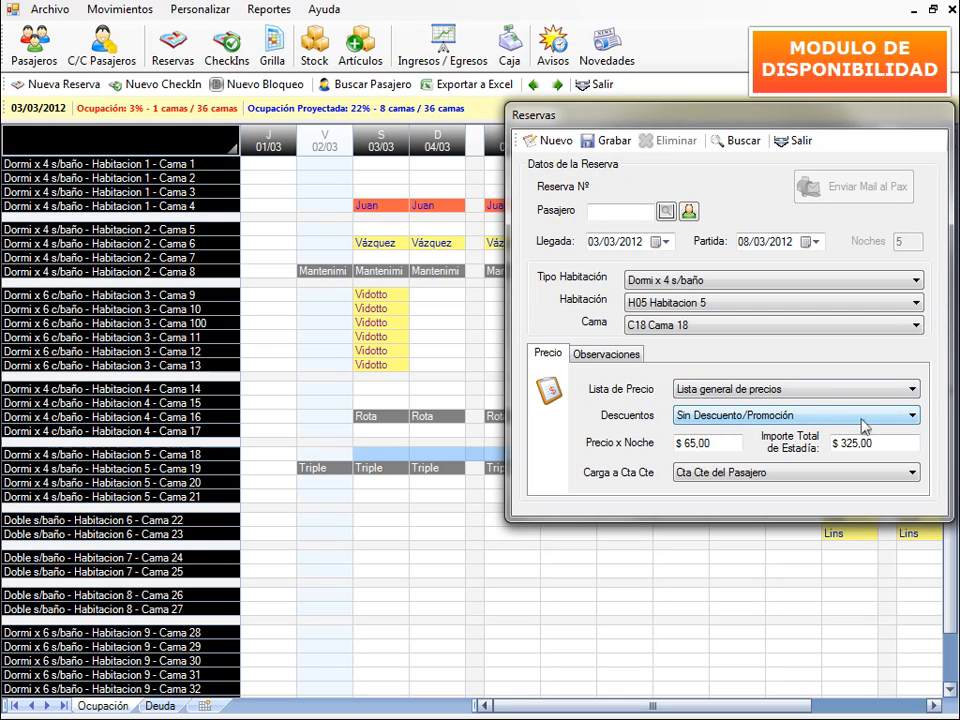
left_click(913, 415)
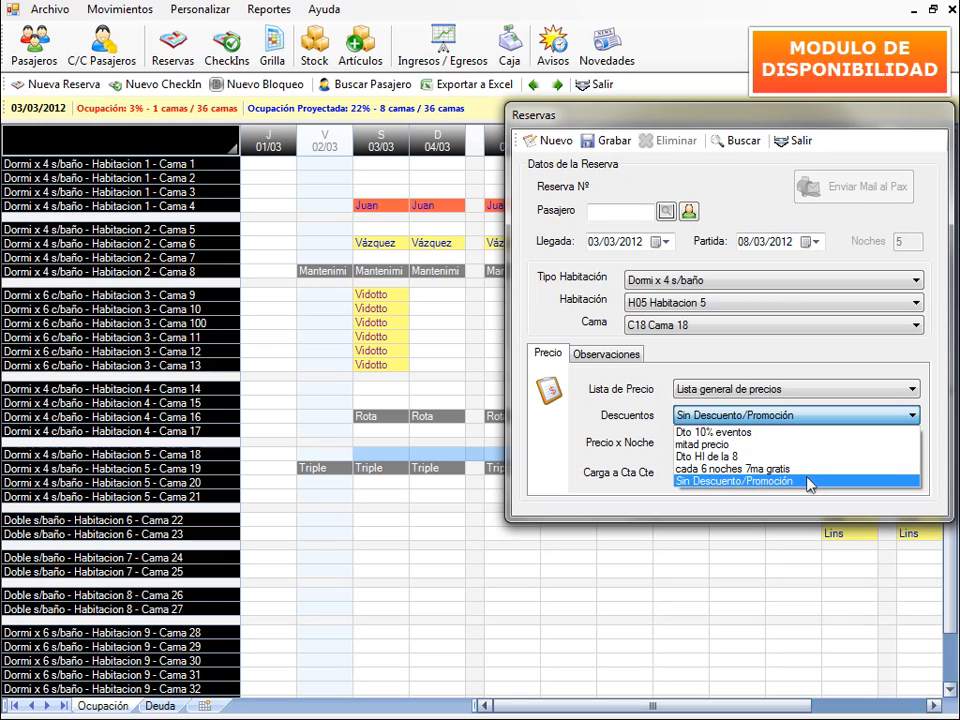
left_click(810, 481)
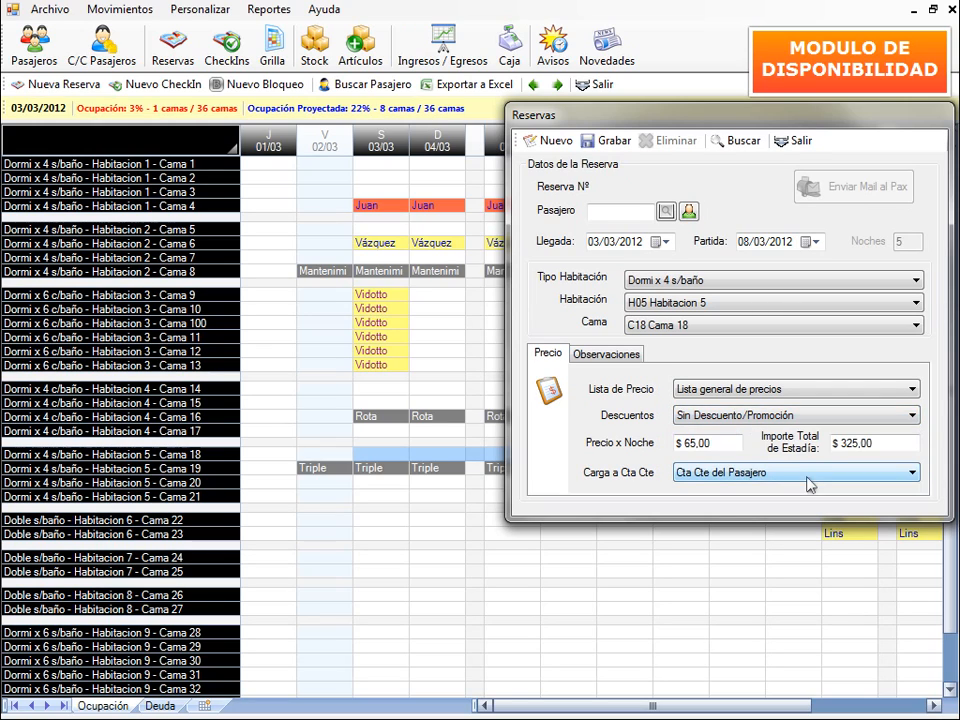
- Set $ 70,00 per night for a $ 350,00 total, charged to the passenger's account
left_click(700, 446)
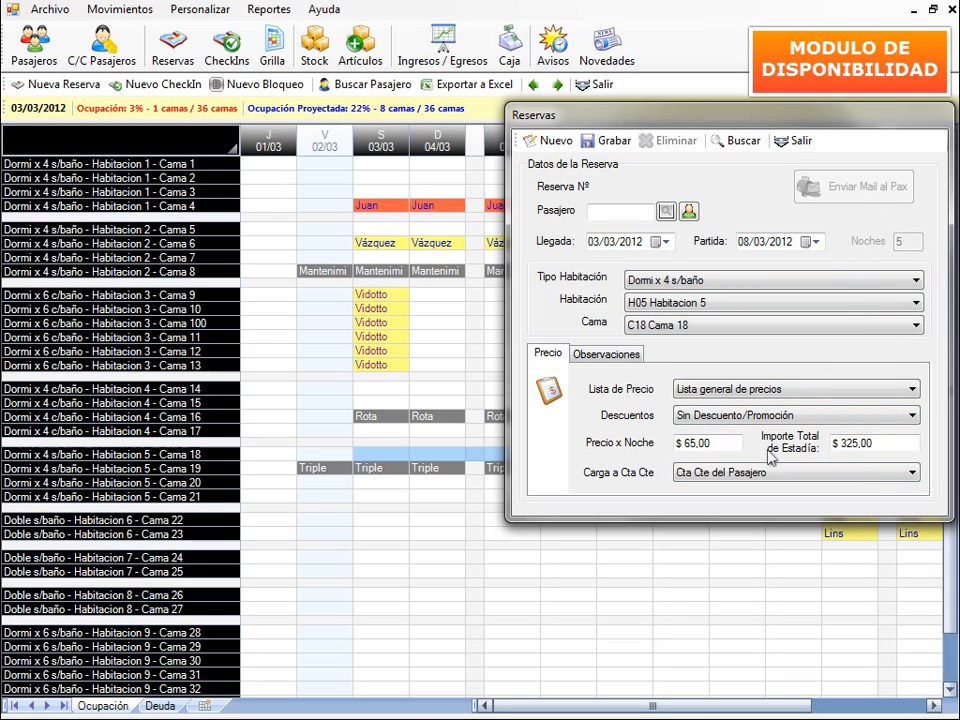
left_click(699, 447)
double_click(698, 446)
type("50")
left_click(843, 443)
type("3")
left_click(913, 484)
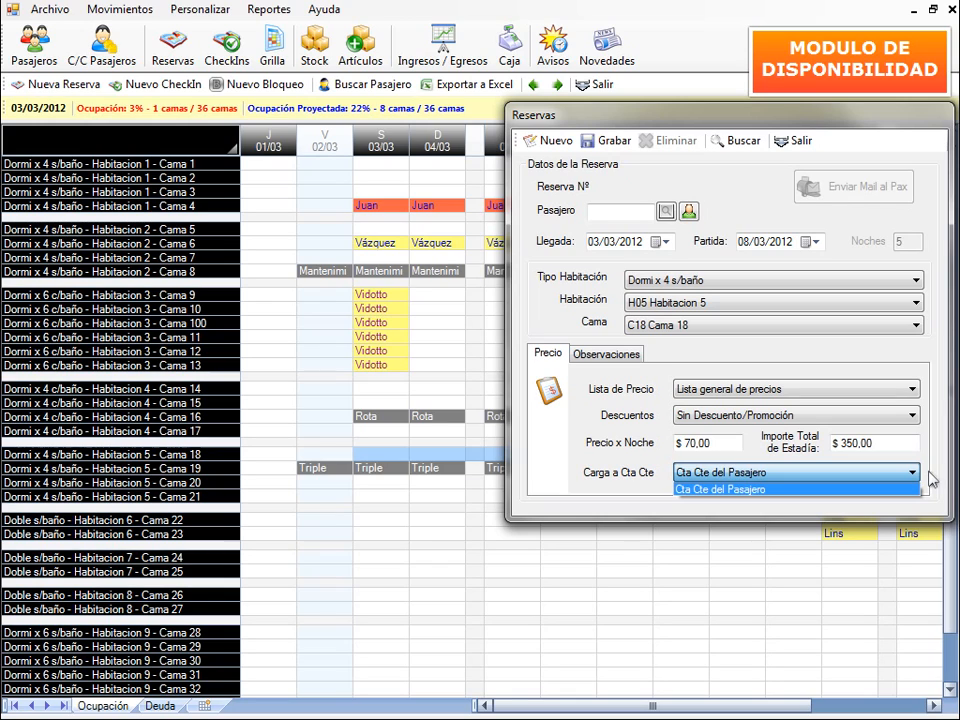
left_click(931, 482)
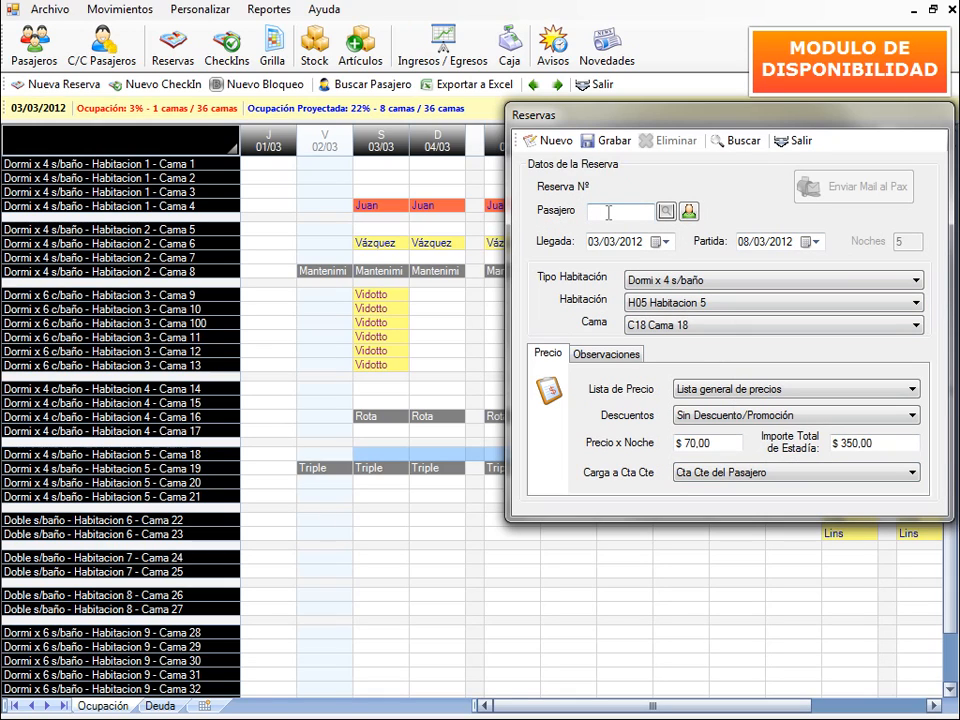
left_click(665, 212)
left_click_drag(198, 34, 370, 84)
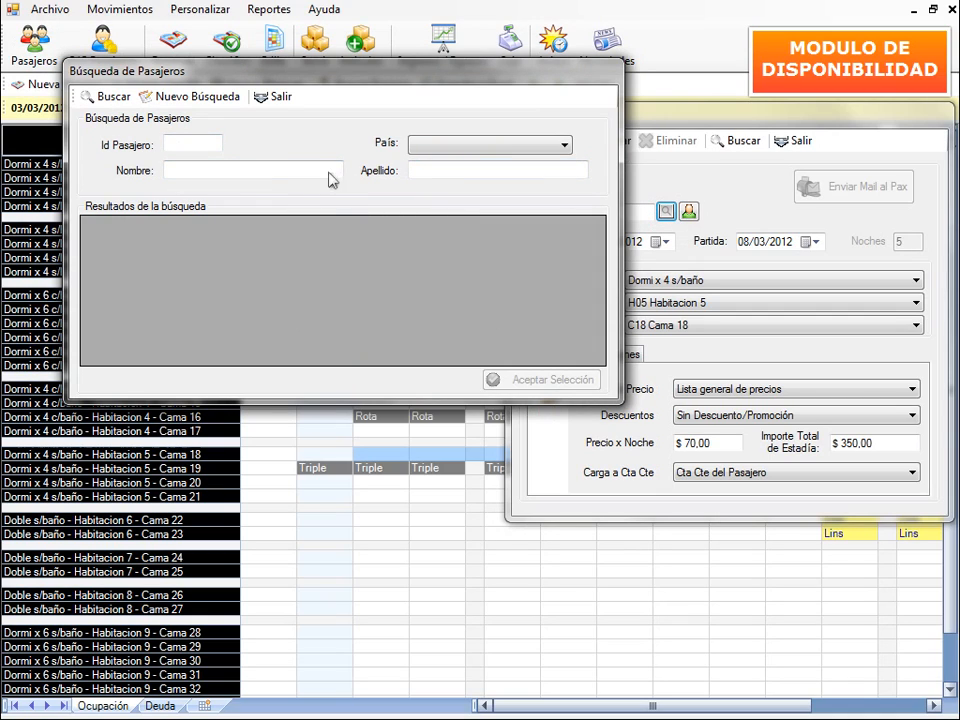
left_click(279, 97)
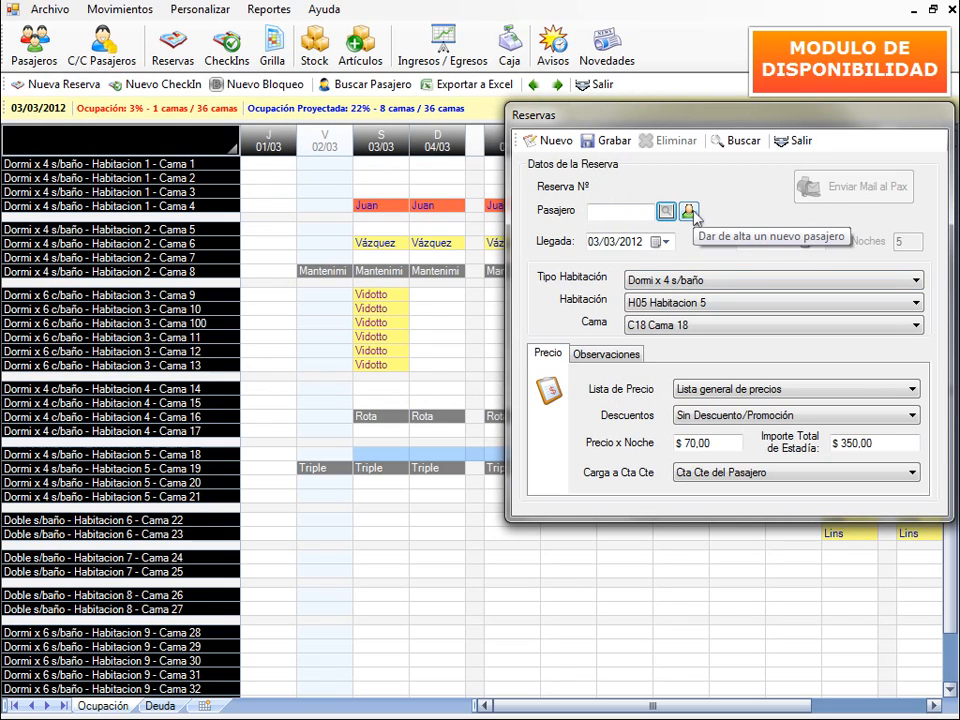
- Enter the new passenger's first name, female gender, country Estados Unidos and e-mail address
left_click(689, 212)
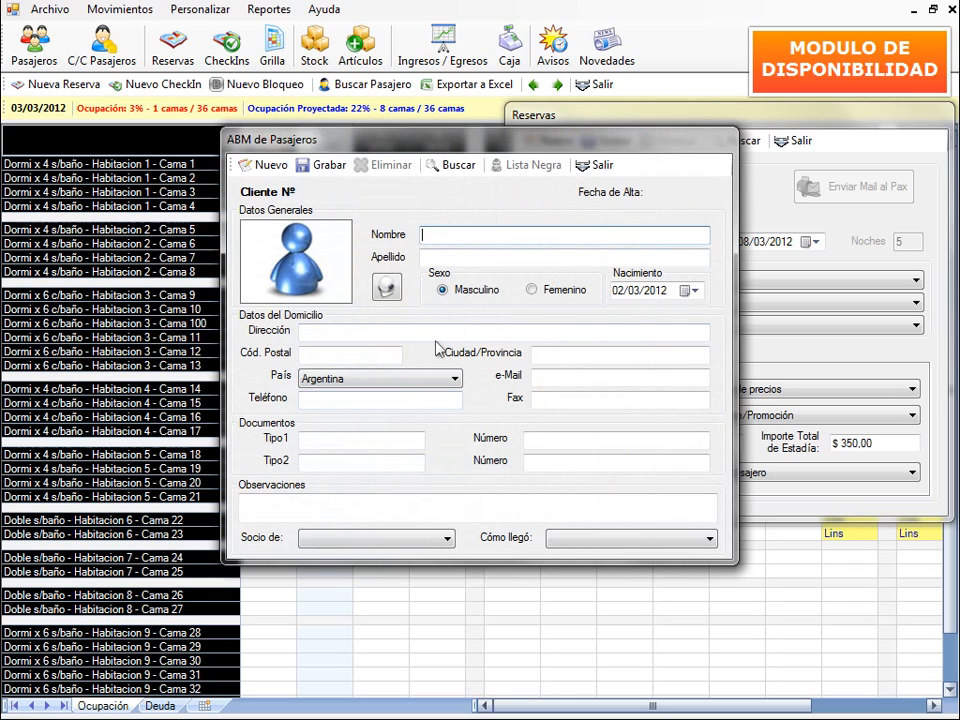
type("Megan")
left_click(513, 258)
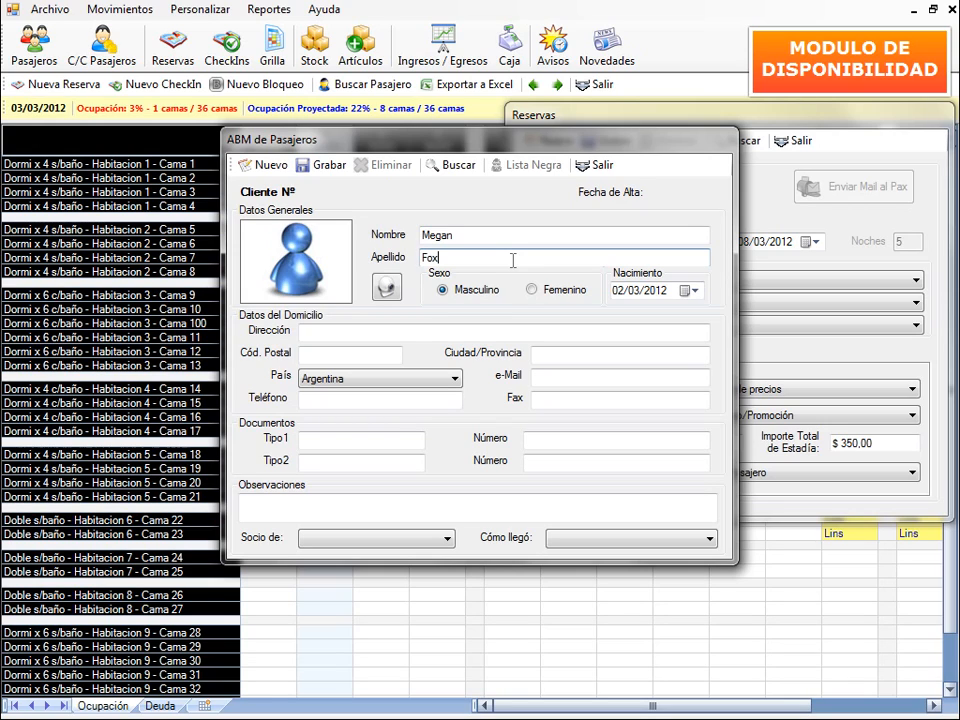
left_click(570, 291)
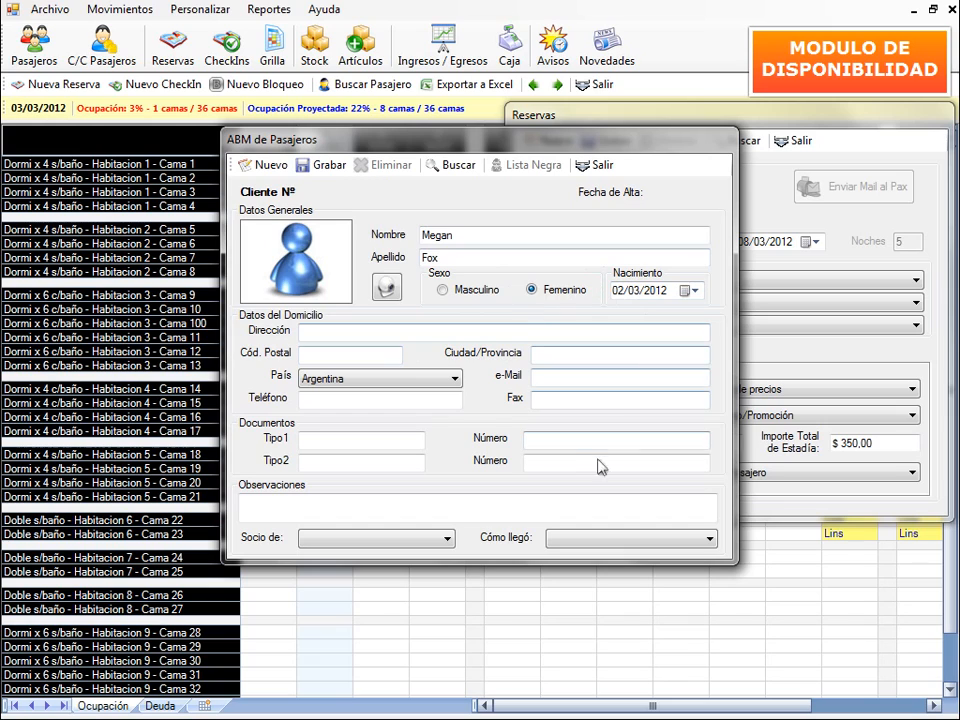
left_click(455, 379)
key("e")
key("s")
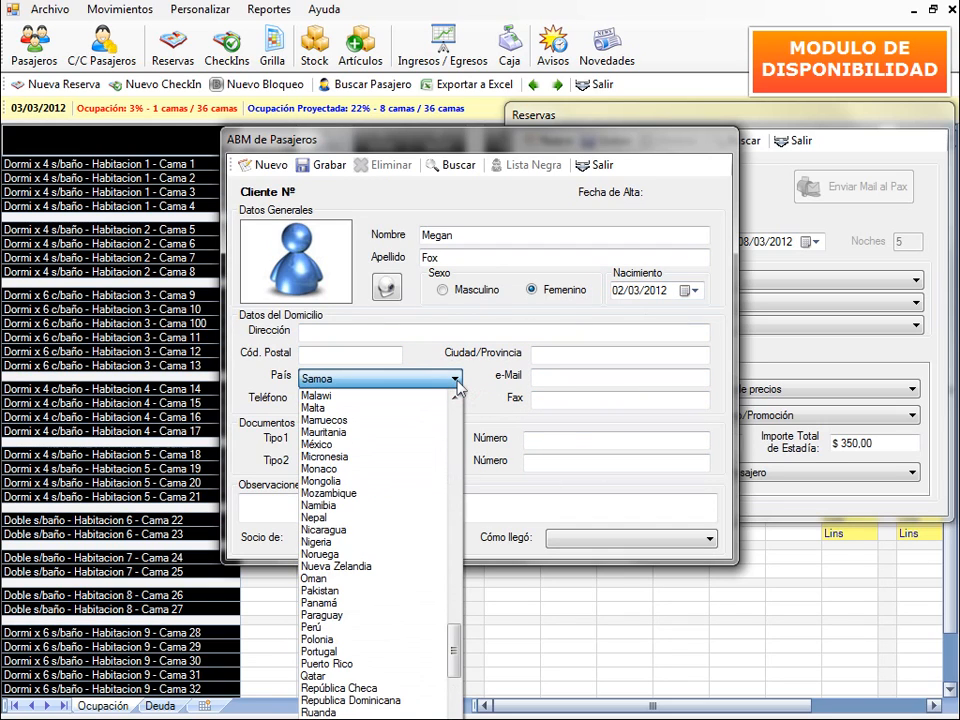
key("e")
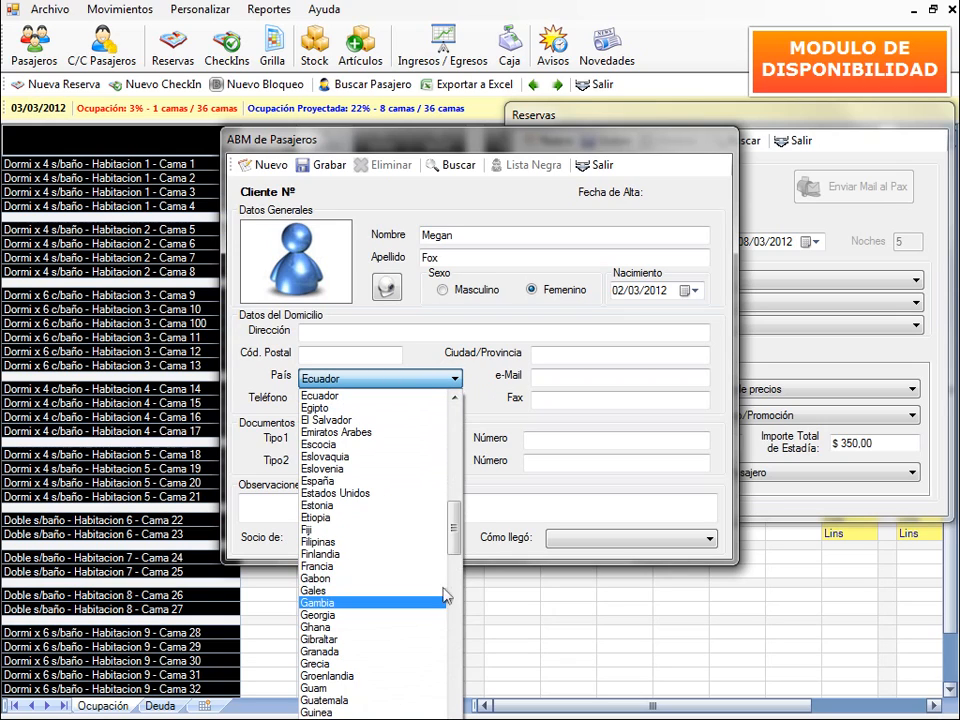
left_click(393, 493)
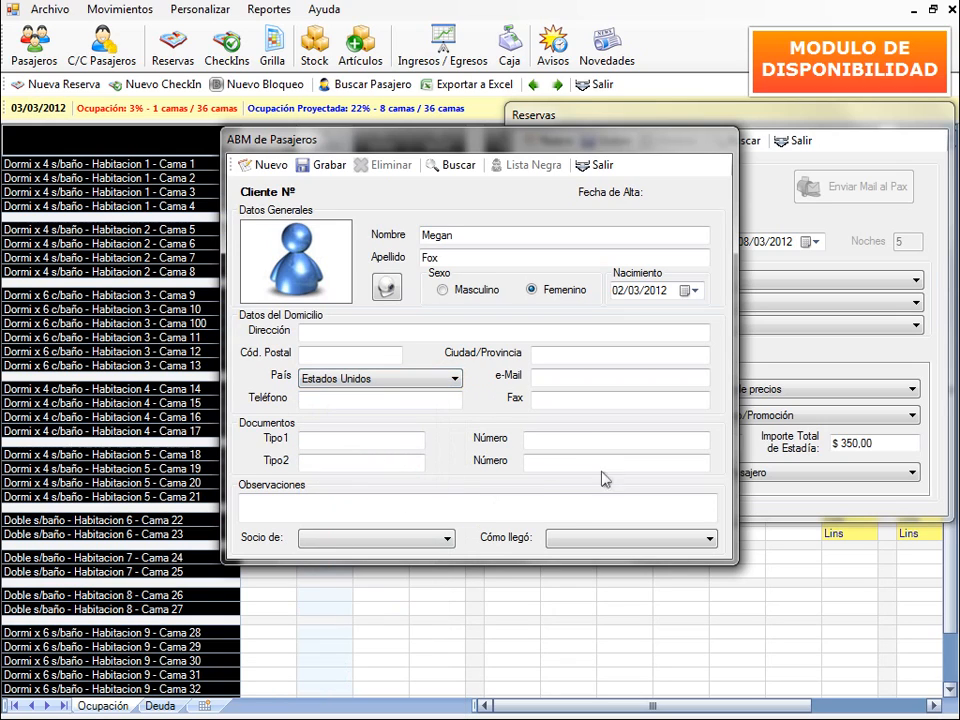
left_click(563, 376)
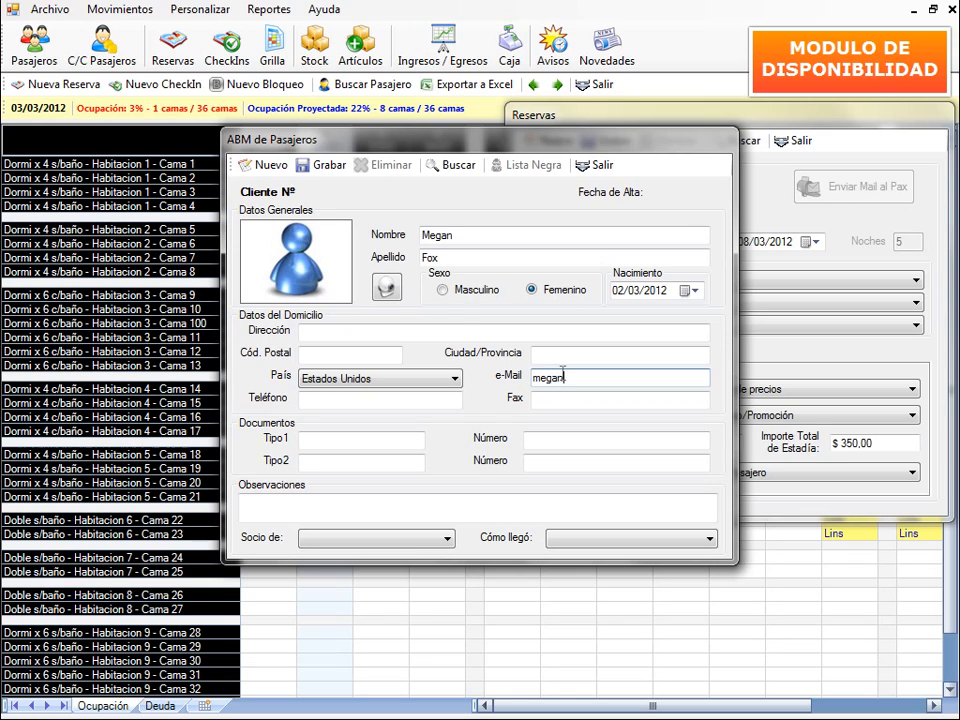
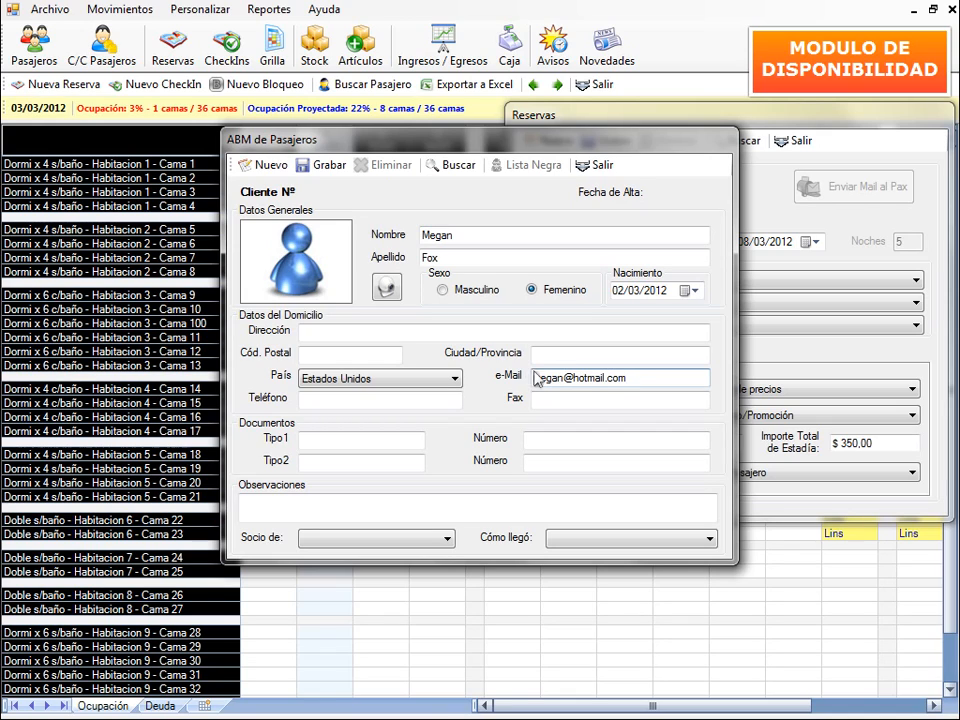
left_click(372, 442)
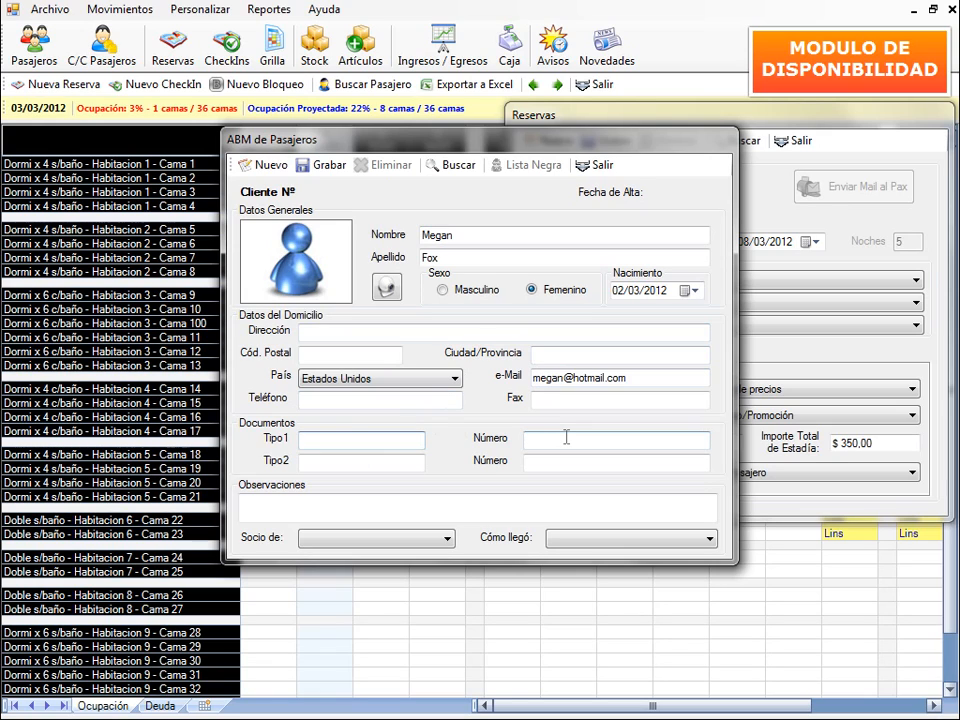
- Leave membership empty, set Cómo llegó to Amigos, and save the passenger record
left_click(449, 540)
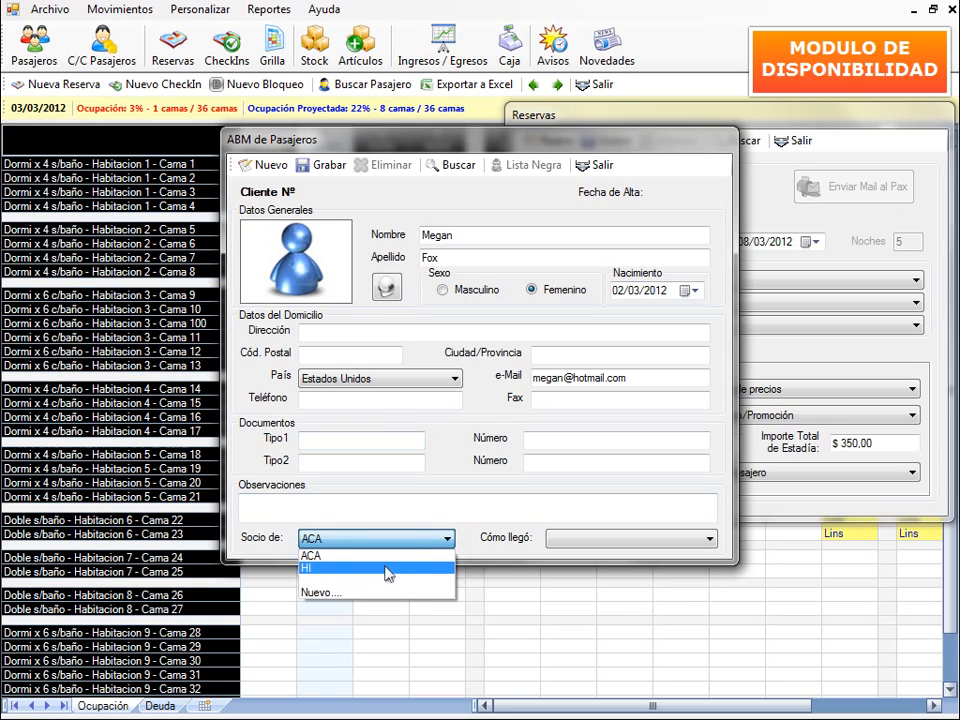
left_click(306, 580)
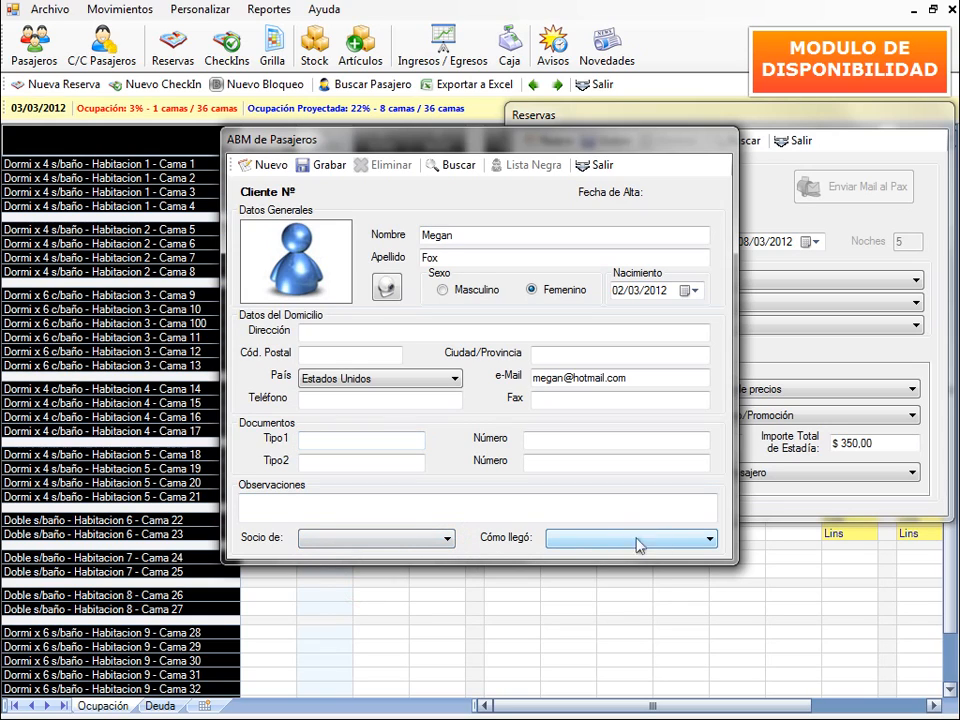
left_click(708, 540)
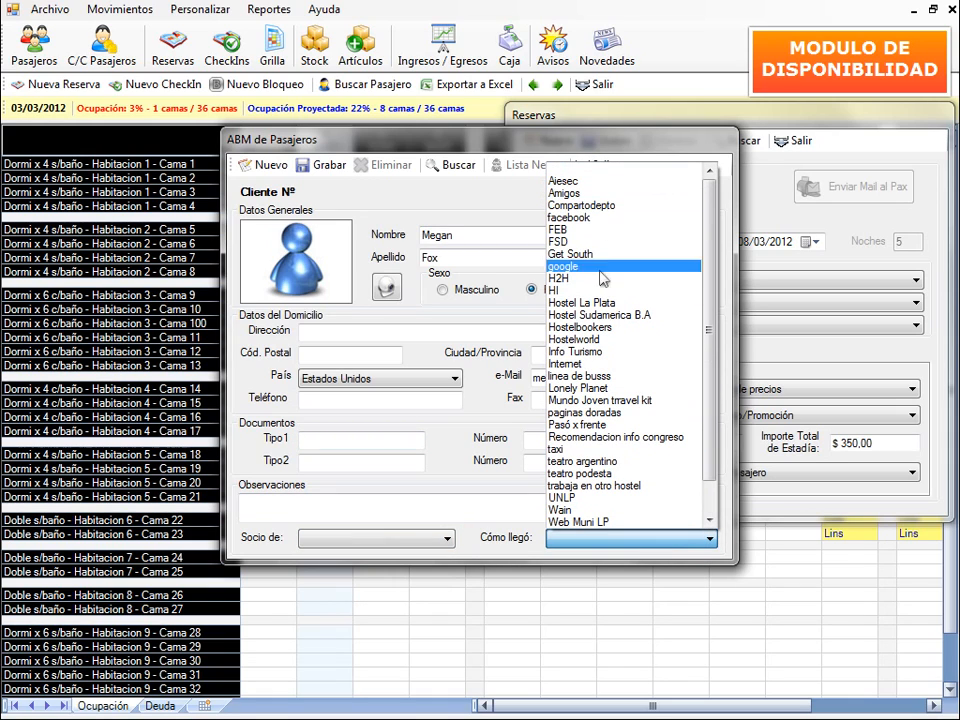
left_click(600, 194)
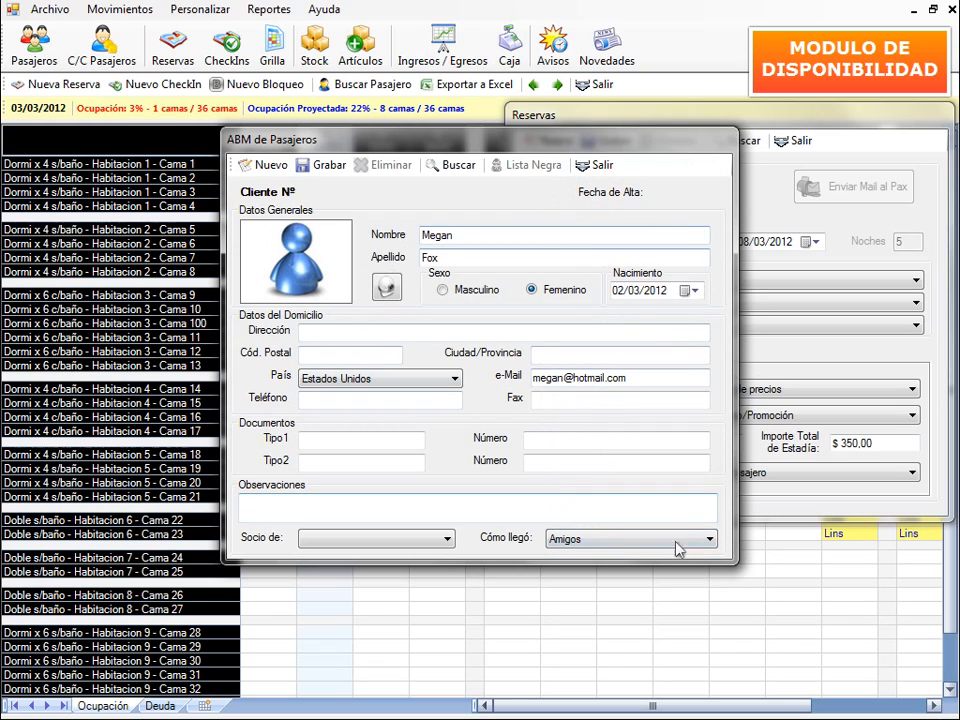
left_click(320, 168)
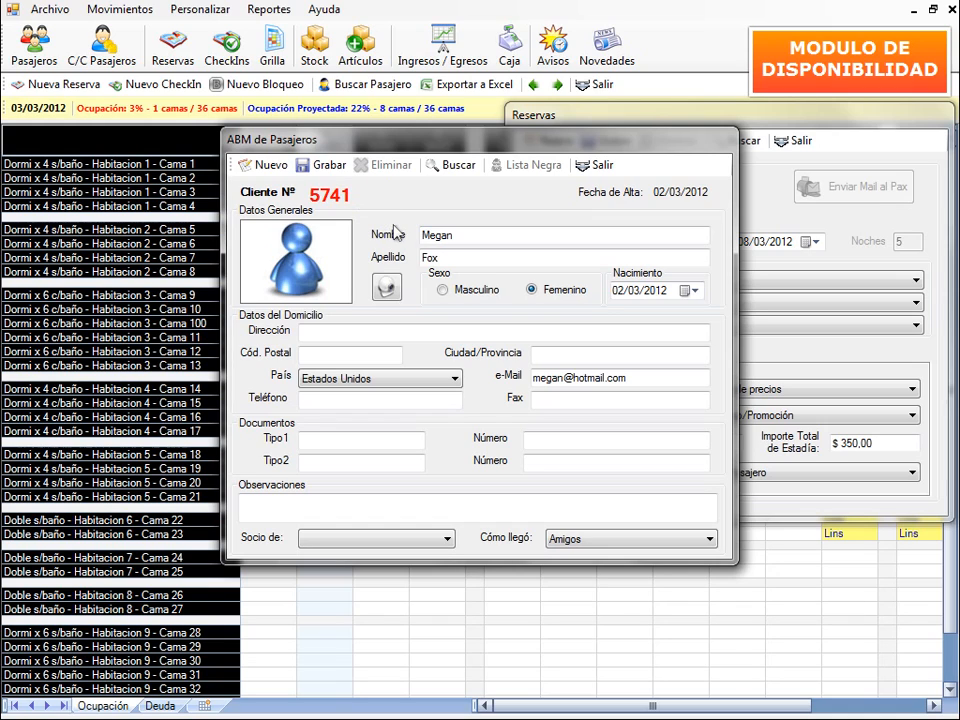
- Rename the passenger's photo in ImgPax to her client number, then return to the hostel app
left_click(387, 287)
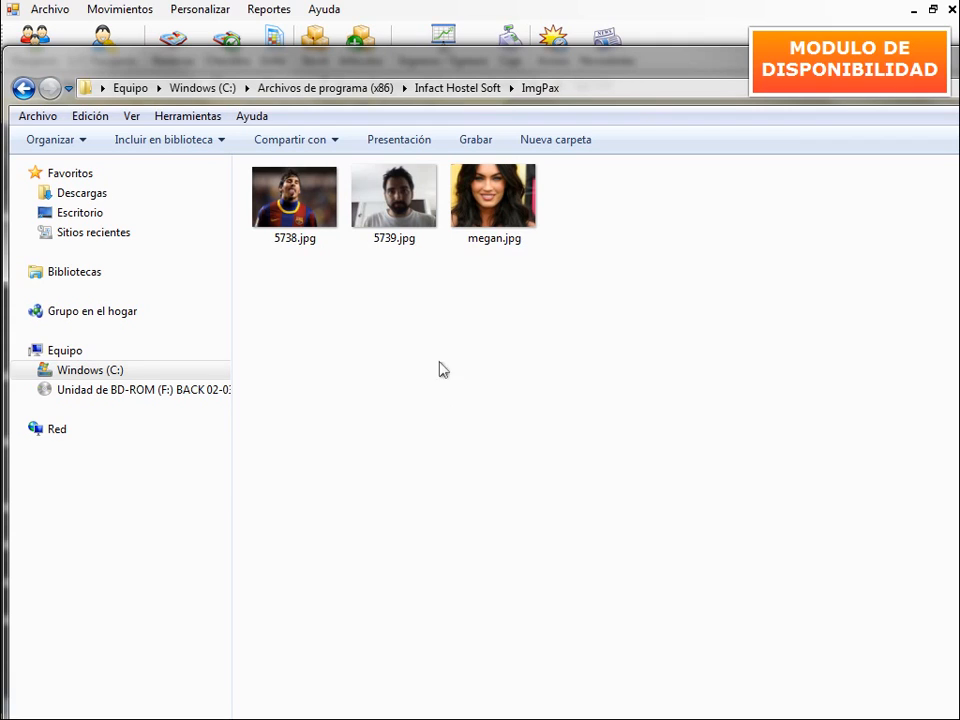
left_click(493, 246)
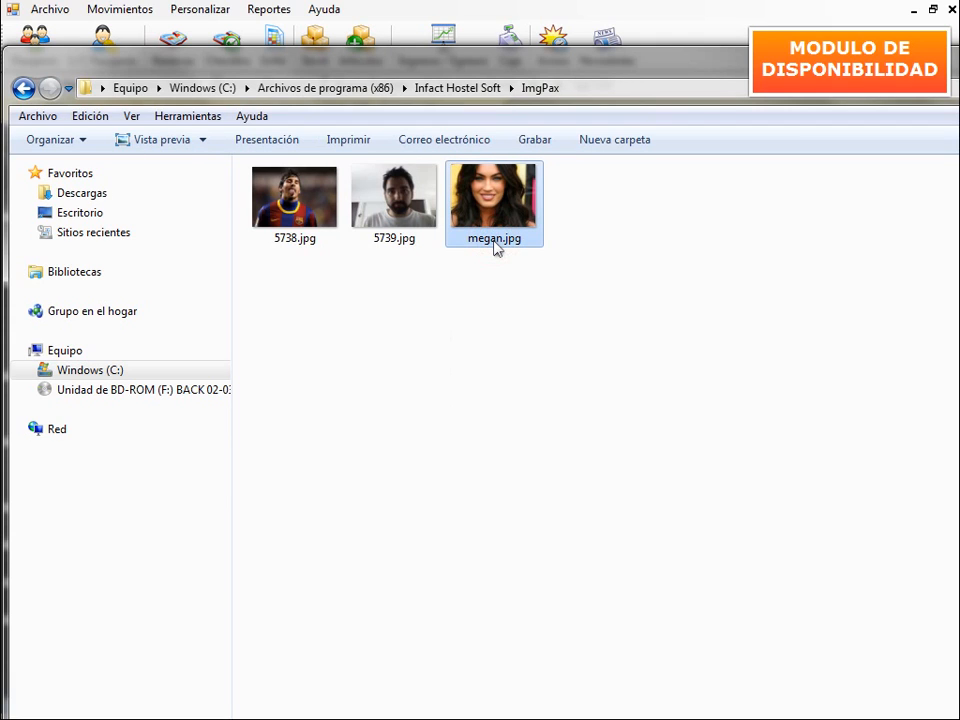
left_click(504, 250)
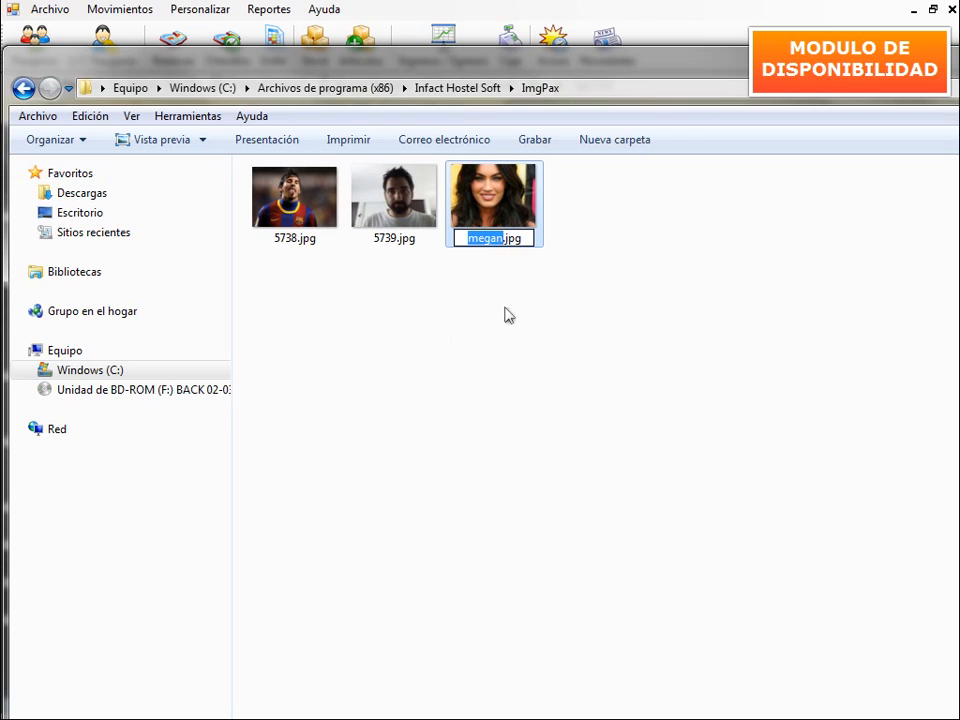
type("57")
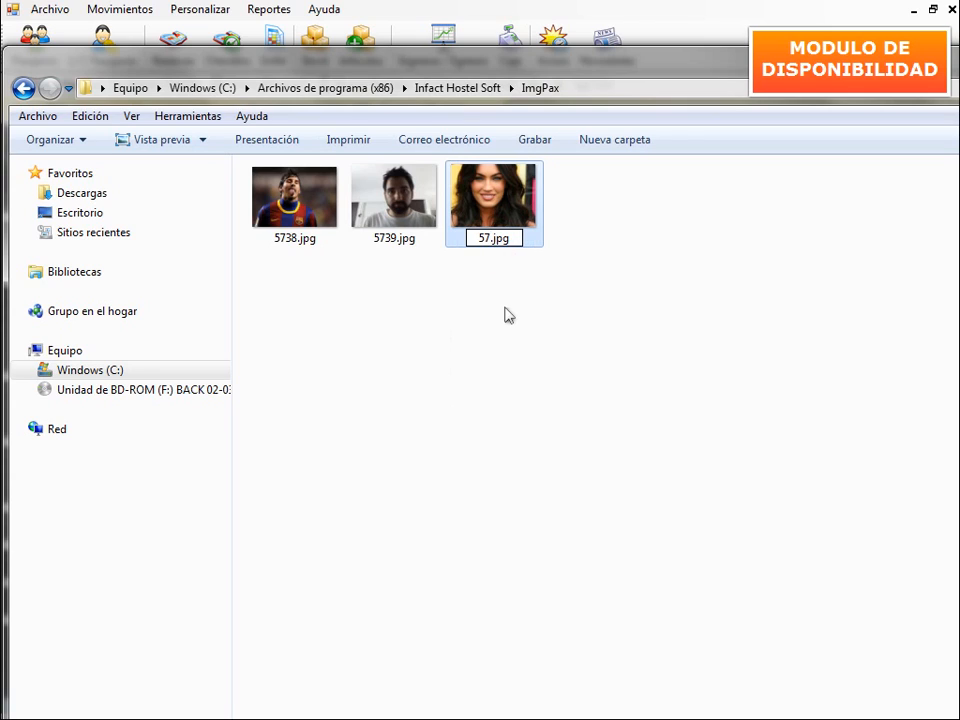
type("41")
key("Return")
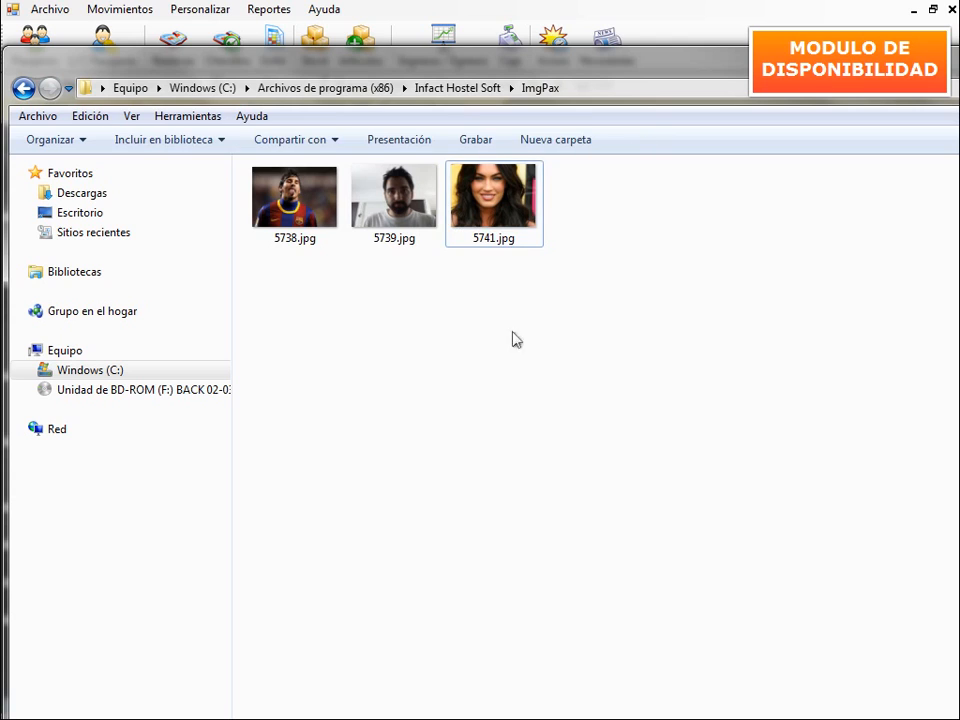
mouse_move(533, 714)
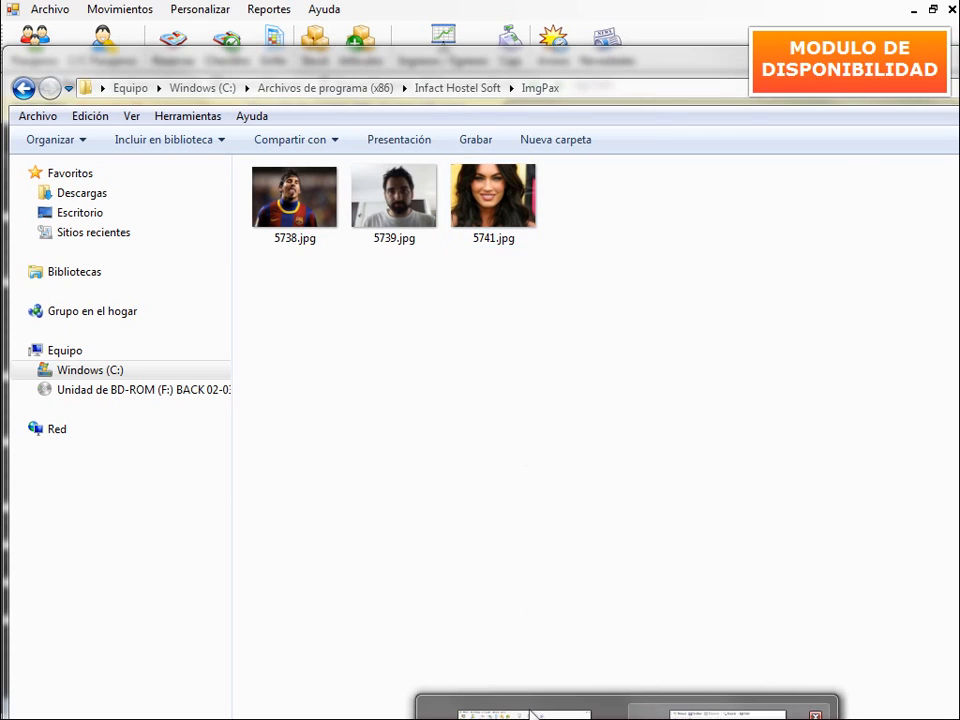
left_click(533, 713)
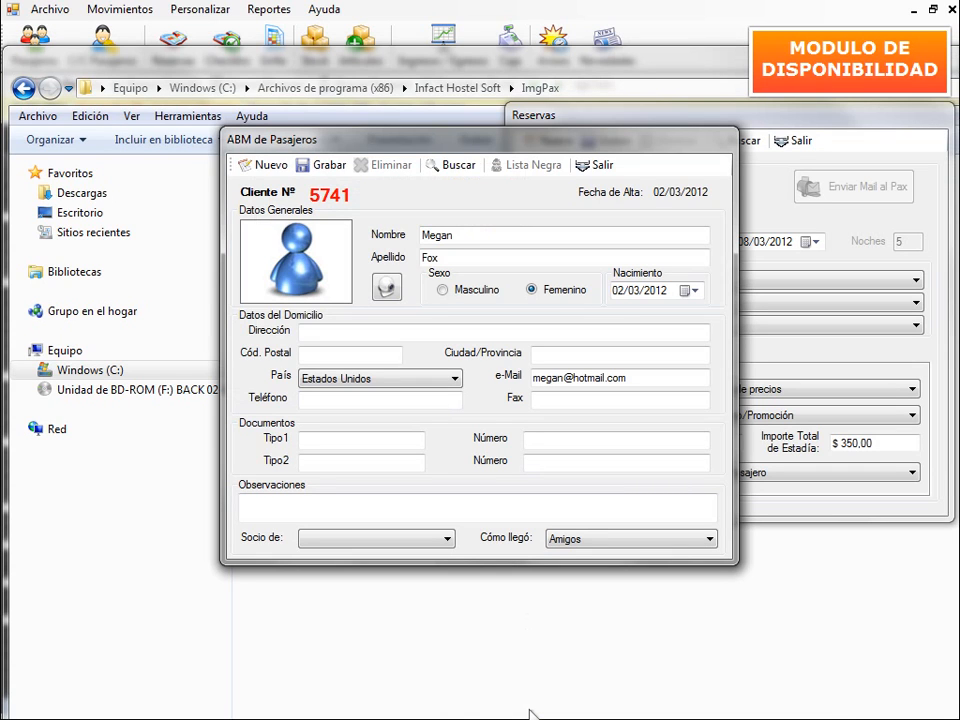
- Attach the new guest to the Cama 18 booking, save it, and email her the booking details
left_click(600, 166)
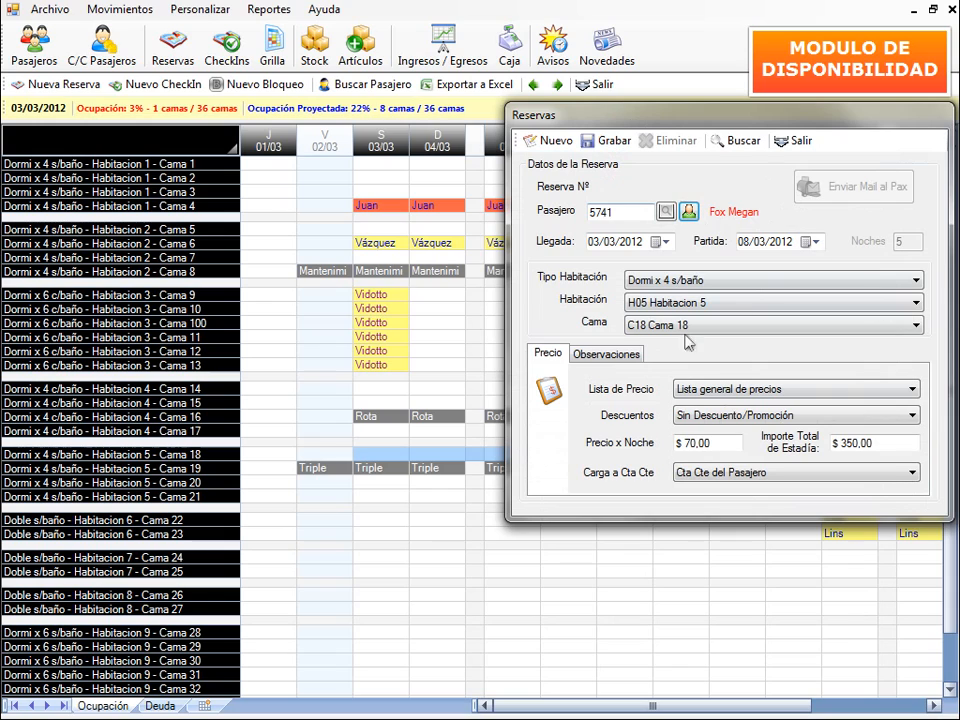
left_click(600, 145)
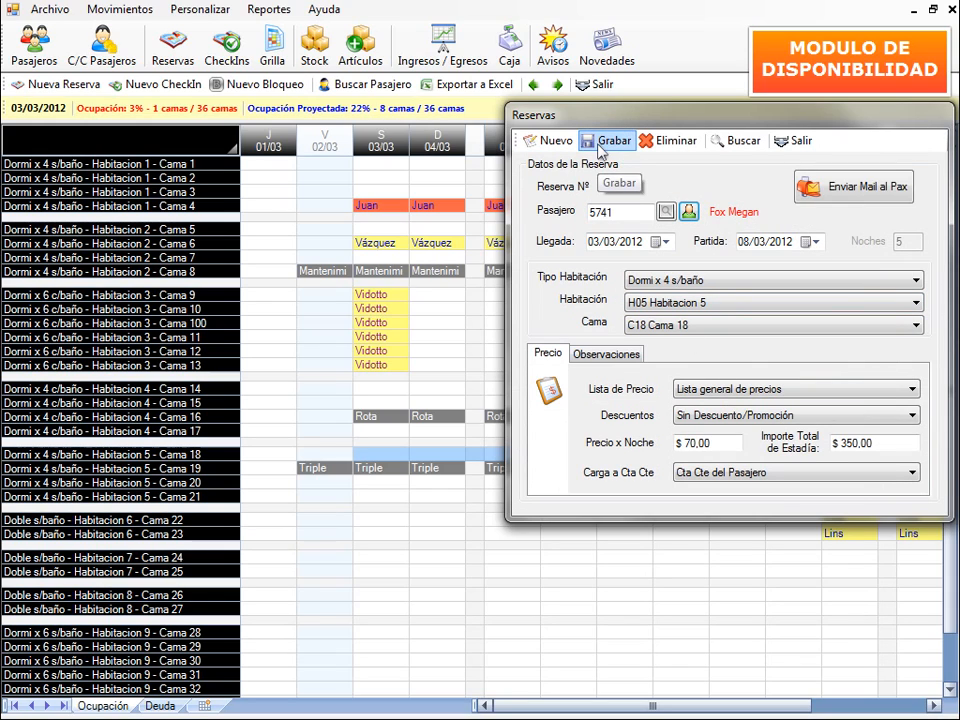
left_click_drag(705, 117, 614, 146)
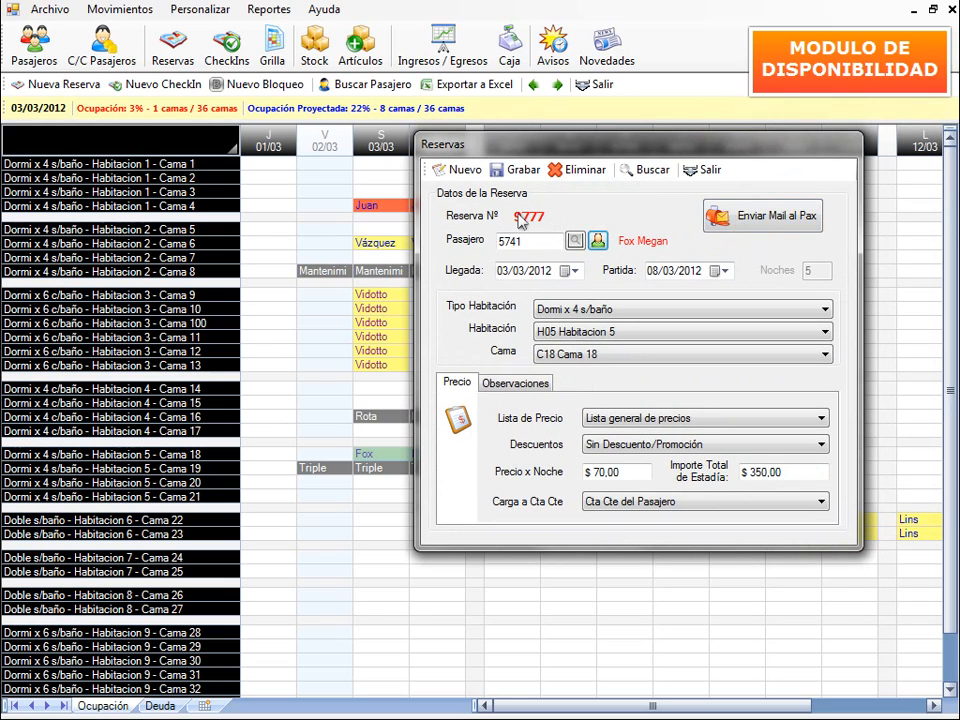
left_click(745, 224)
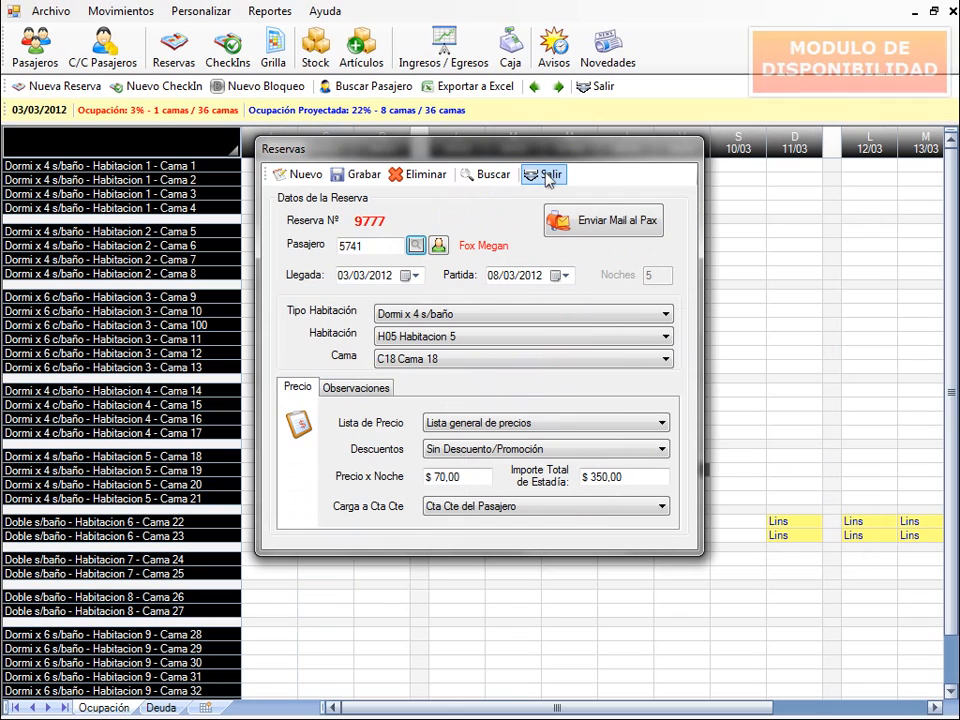
- Close Reservas, check the Cama 18 booking nights 03/03–07/03, and mark Cama 21 from 03/03 to 07/03
left_click(547, 177)
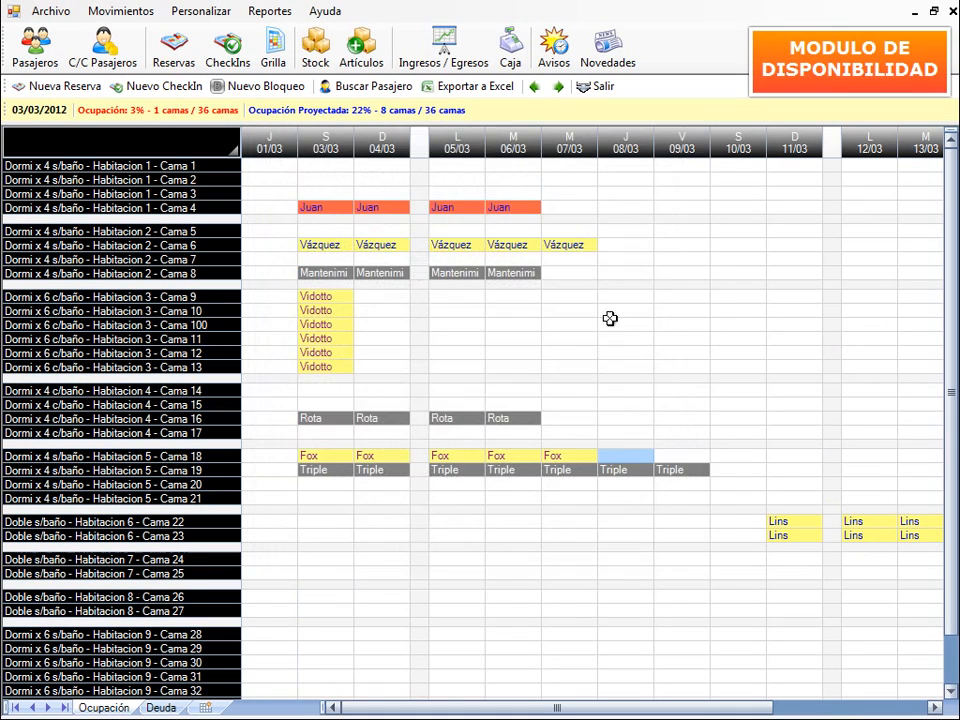
left_click_drag(311, 458, 566, 452)
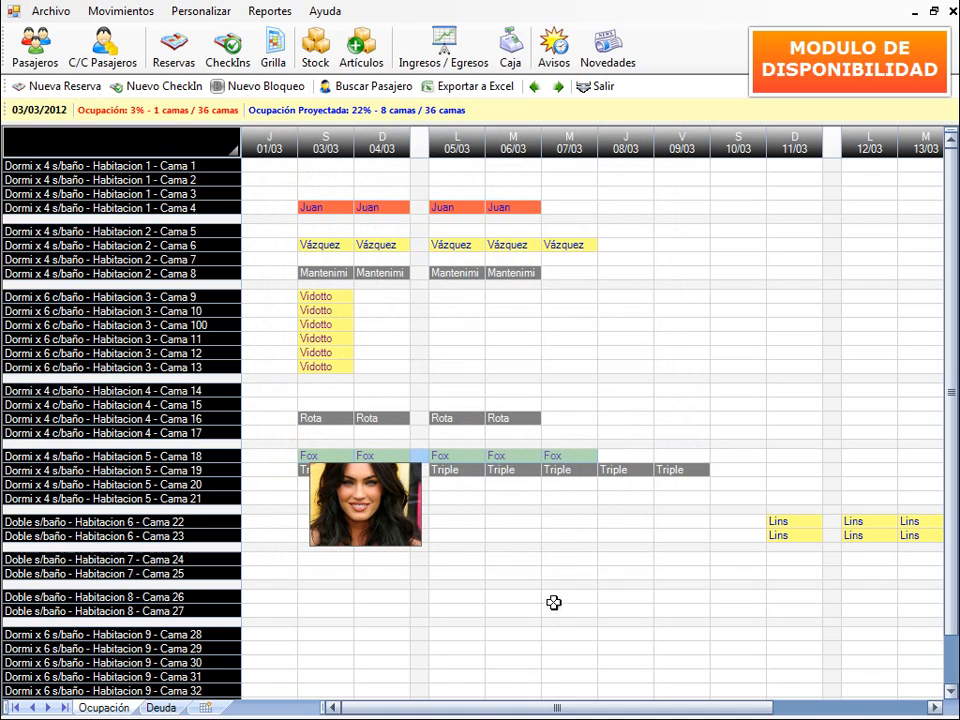
left_click(620, 443)
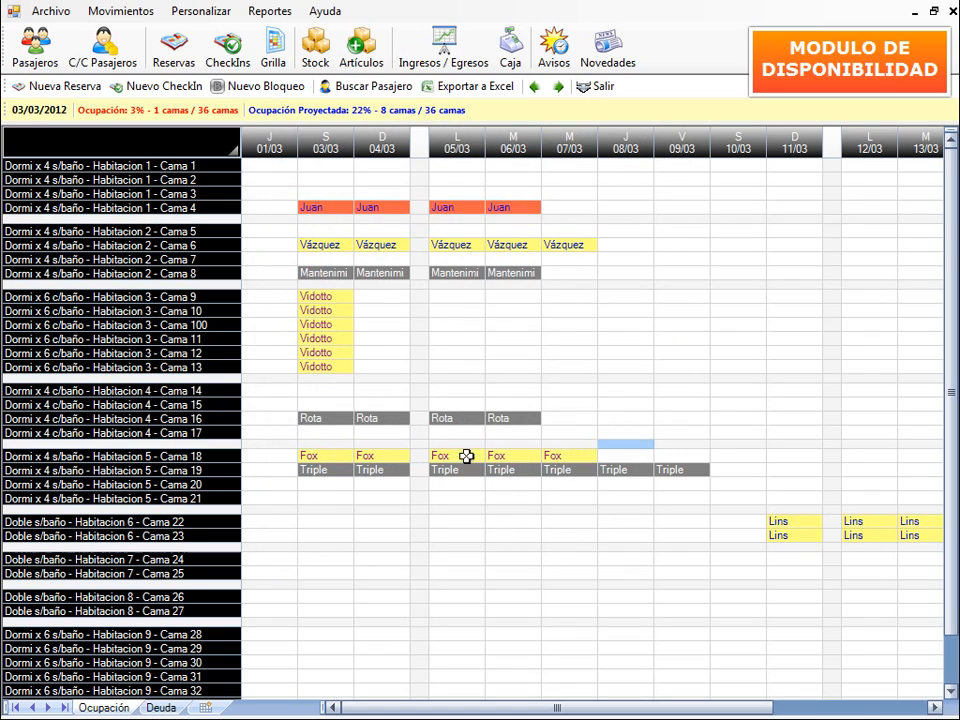
left_click(317, 455)
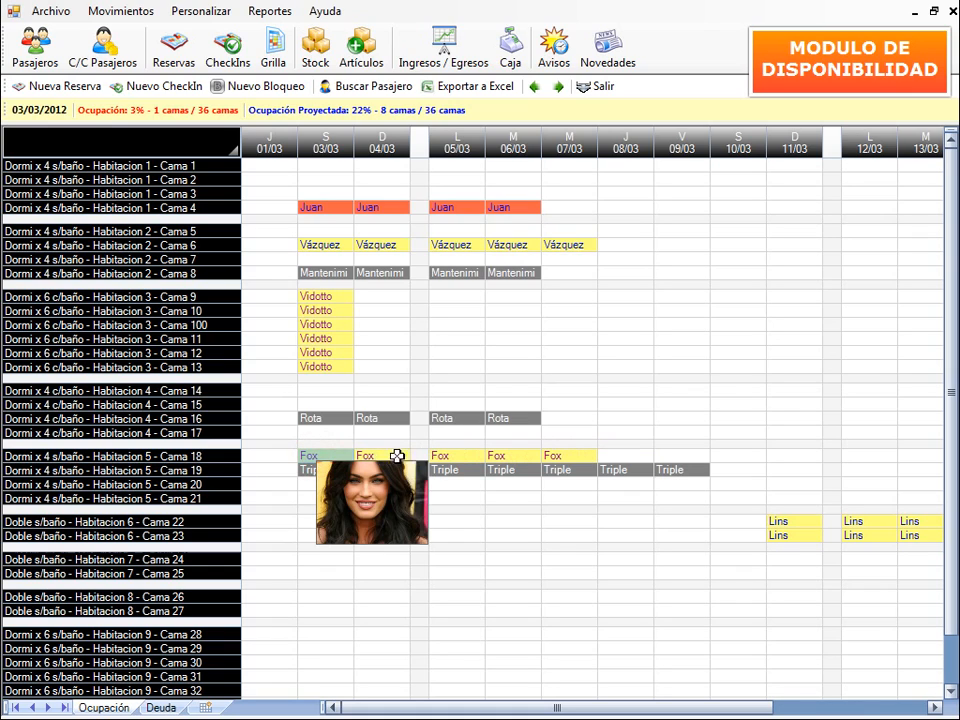
left_click(482, 455)
left_click(570, 454)
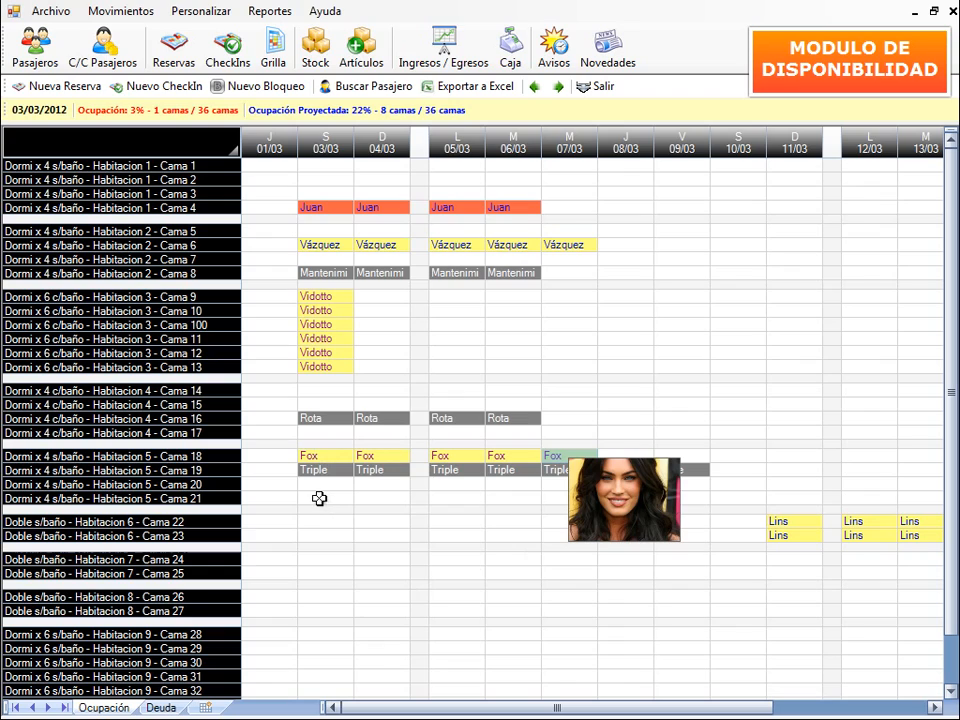
left_click_drag(319, 496, 560, 493)
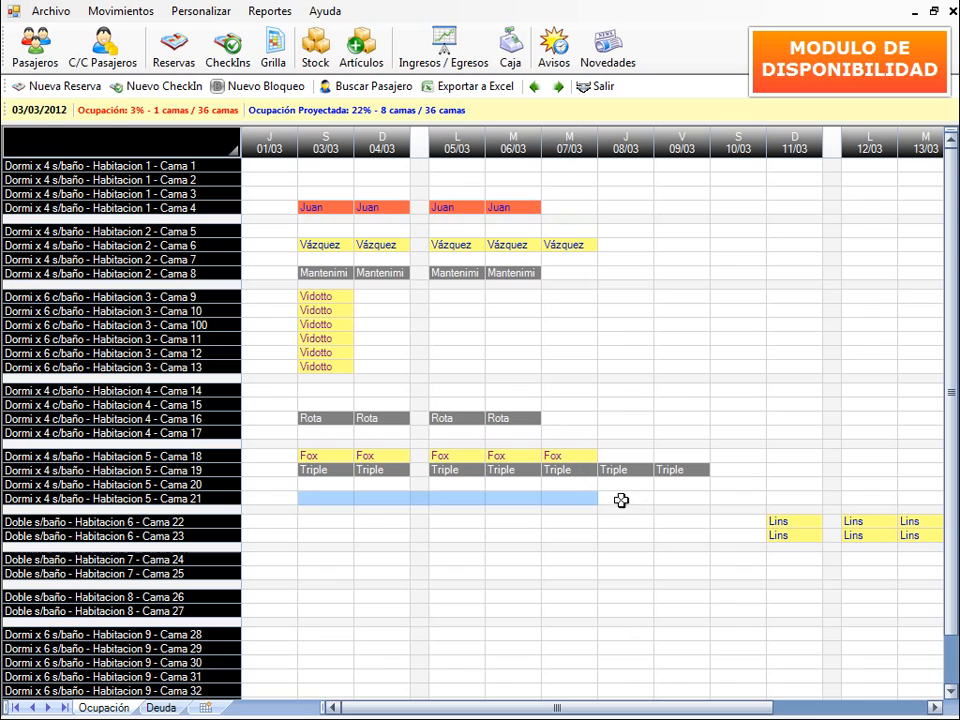
- Start a Nuevo CheckIn for Cama 21 and register a new male passenger's name and surname
left_click(165, 86)
left_click_drag(430, 150, 632, 44)
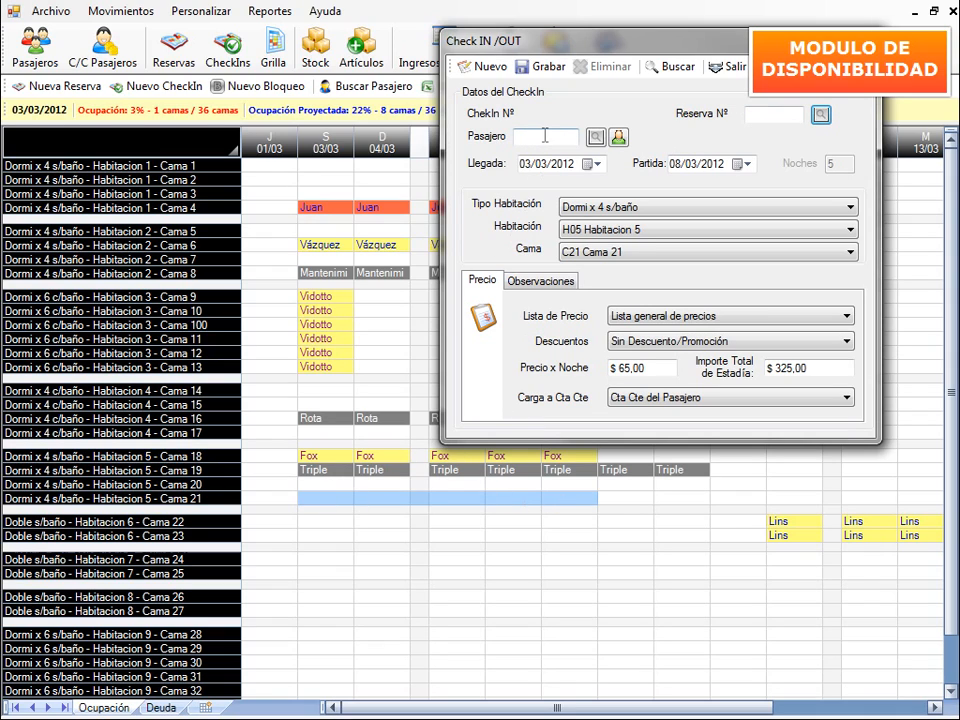
left_click(620, 138)
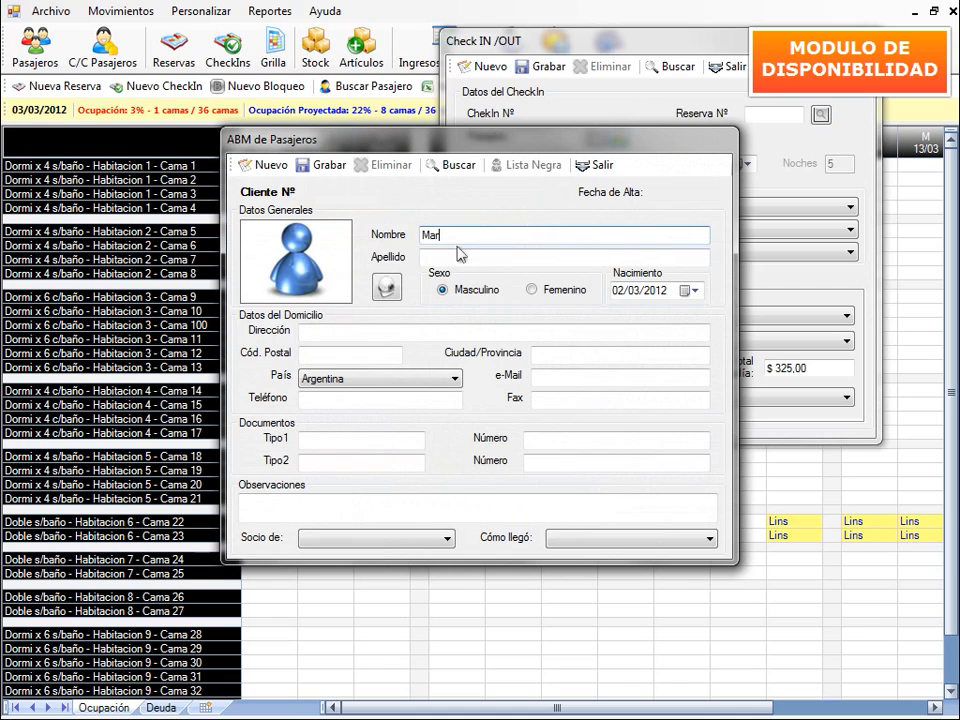
left_click(460, 256)
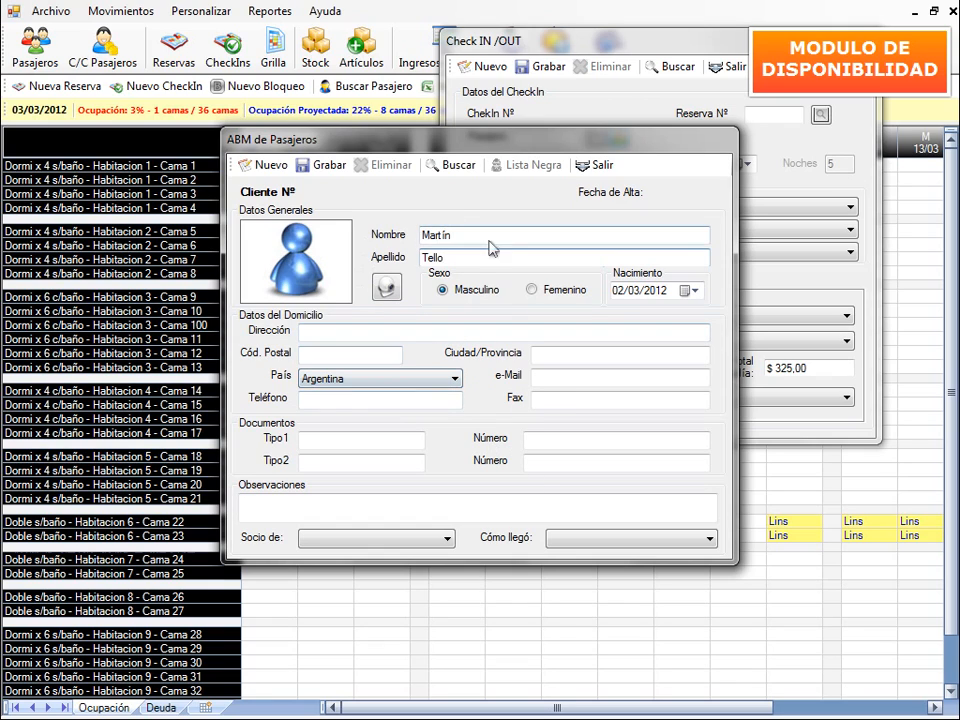
left_click(330, 172)
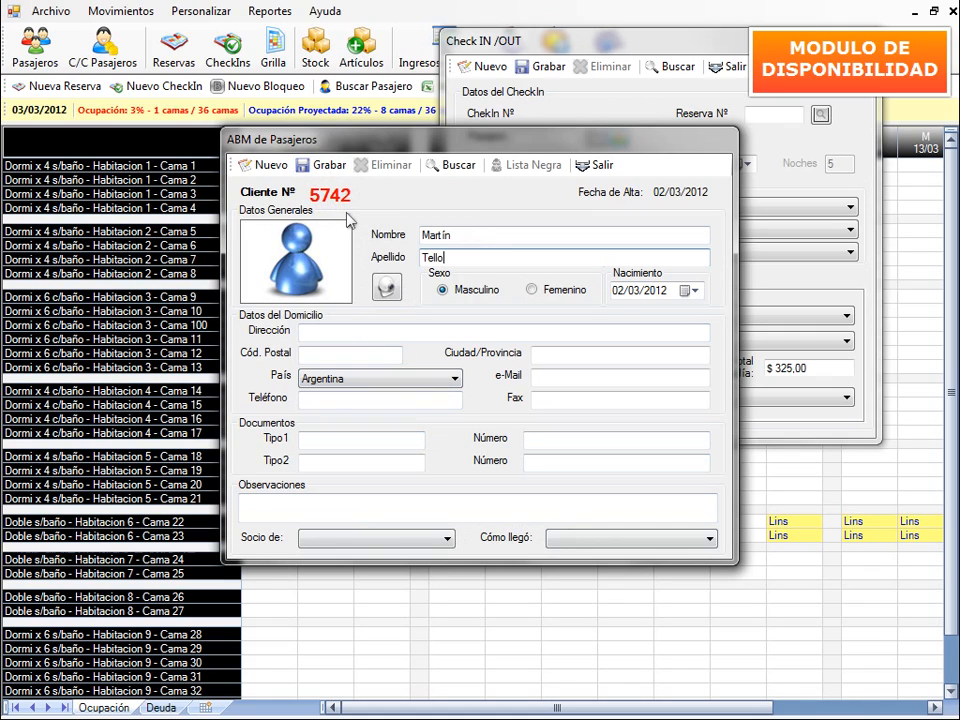
left_click(601, 167)
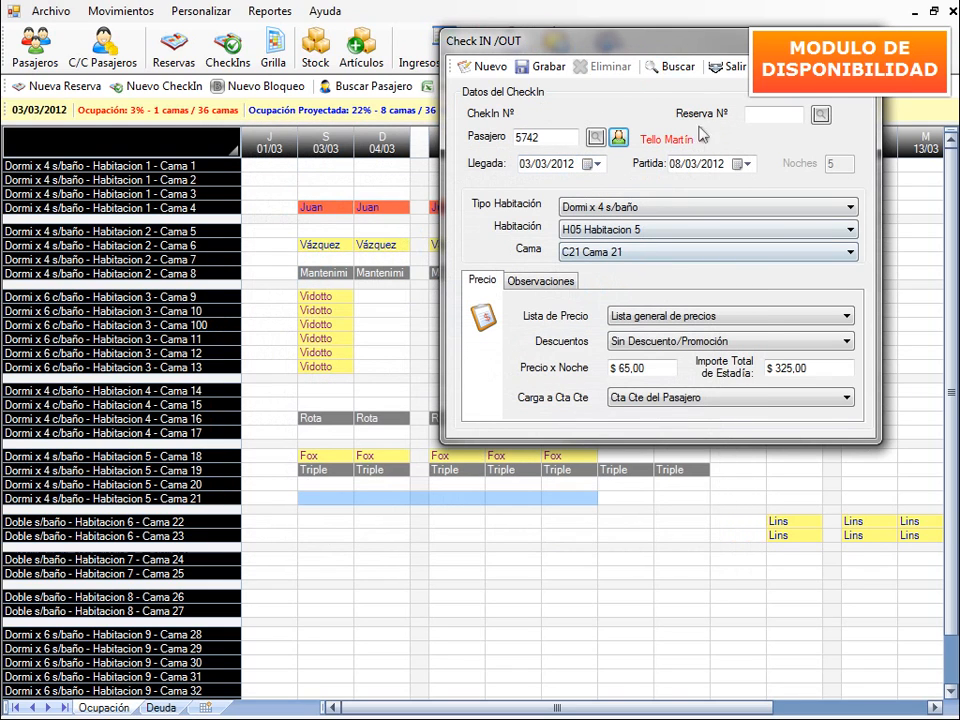
- Save the Cama 21 check-in, accepting the Sexos Diferentes warning, then review the new stay's details
left_click(531, 72)
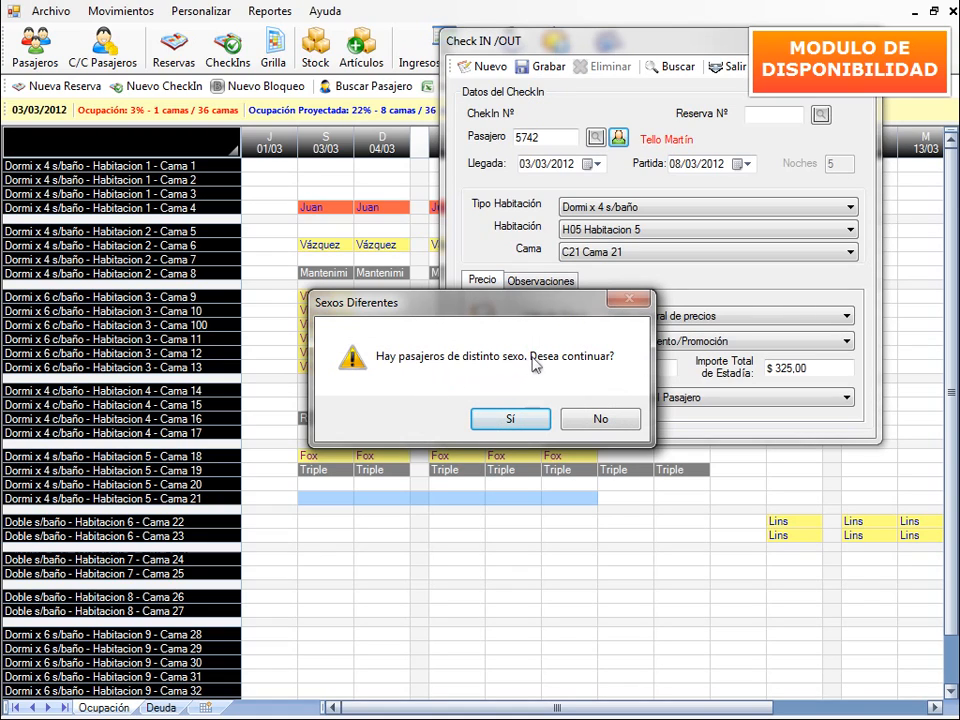
left_click_drag(522, 305, 557, 262)
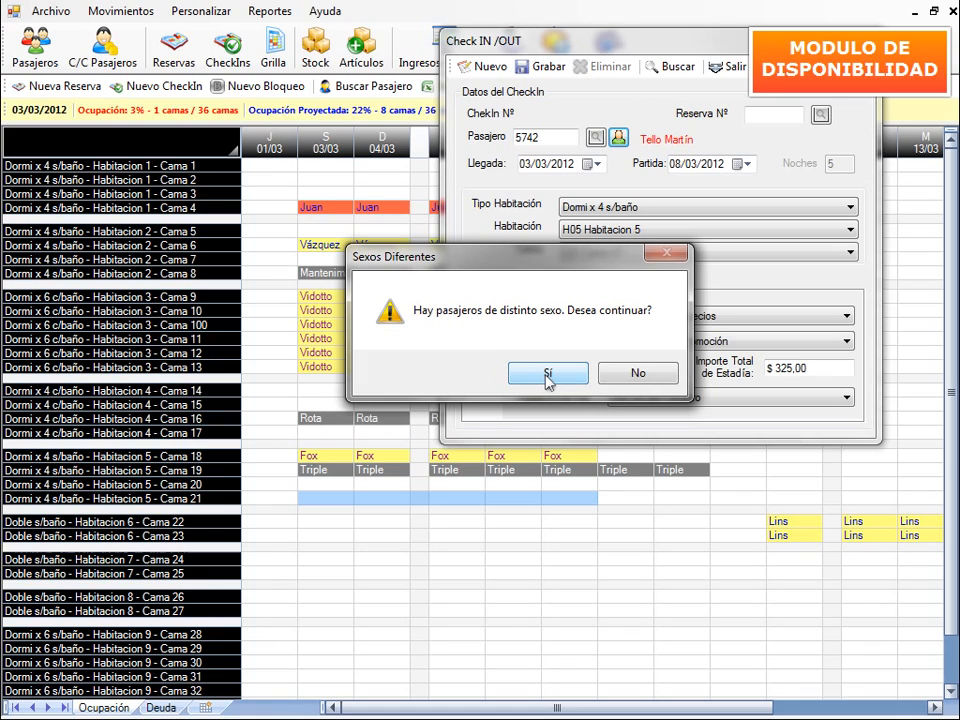
left_click(549, 373)
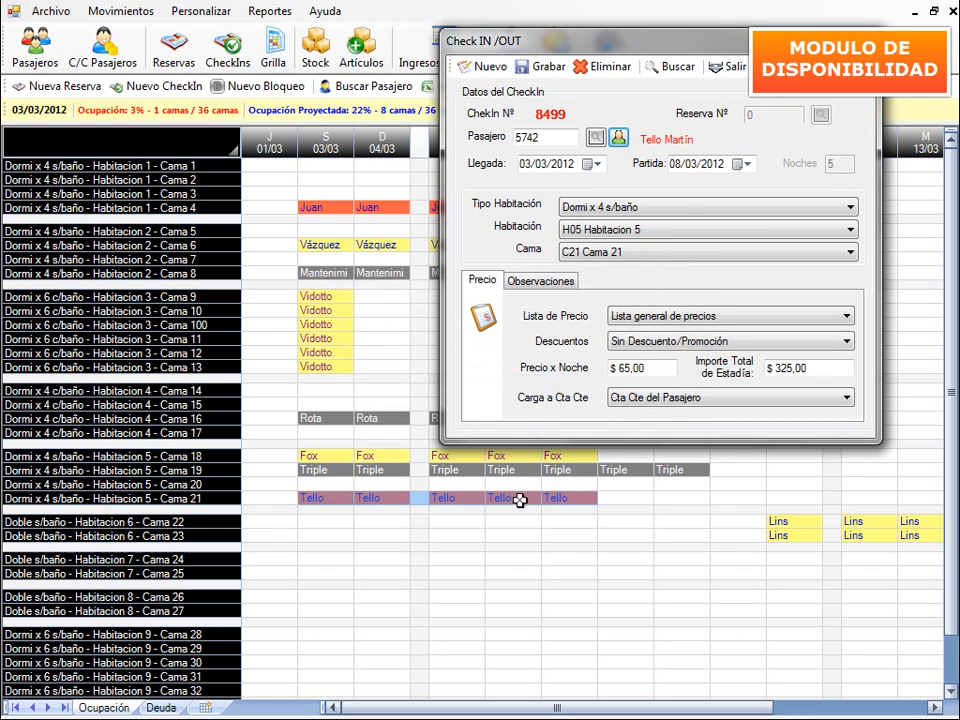
left_click(620, 498)
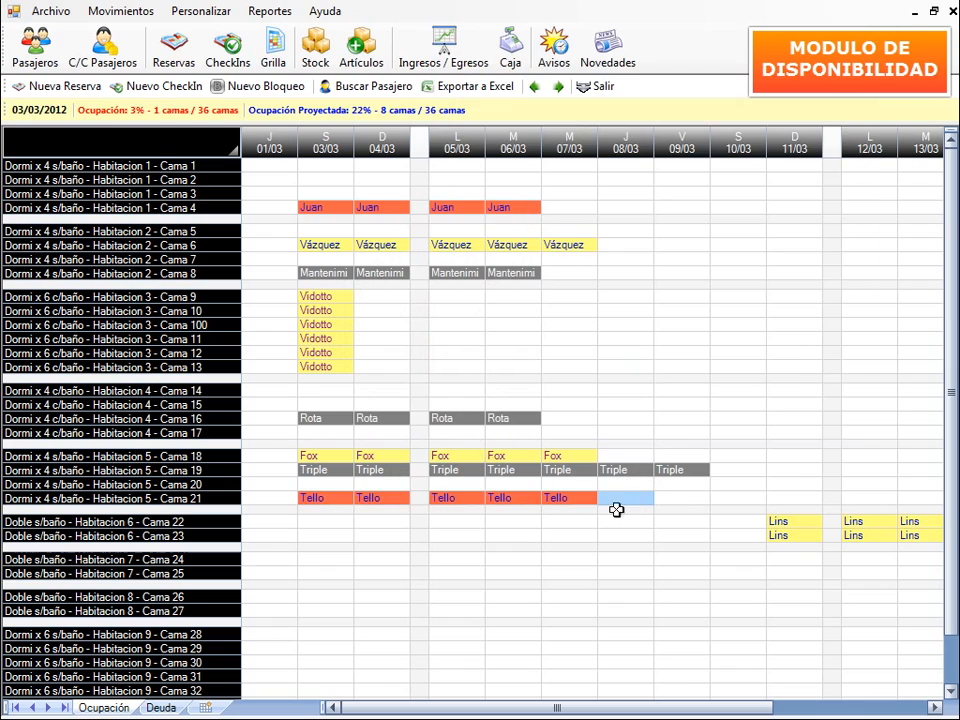
double_click(435, 500)
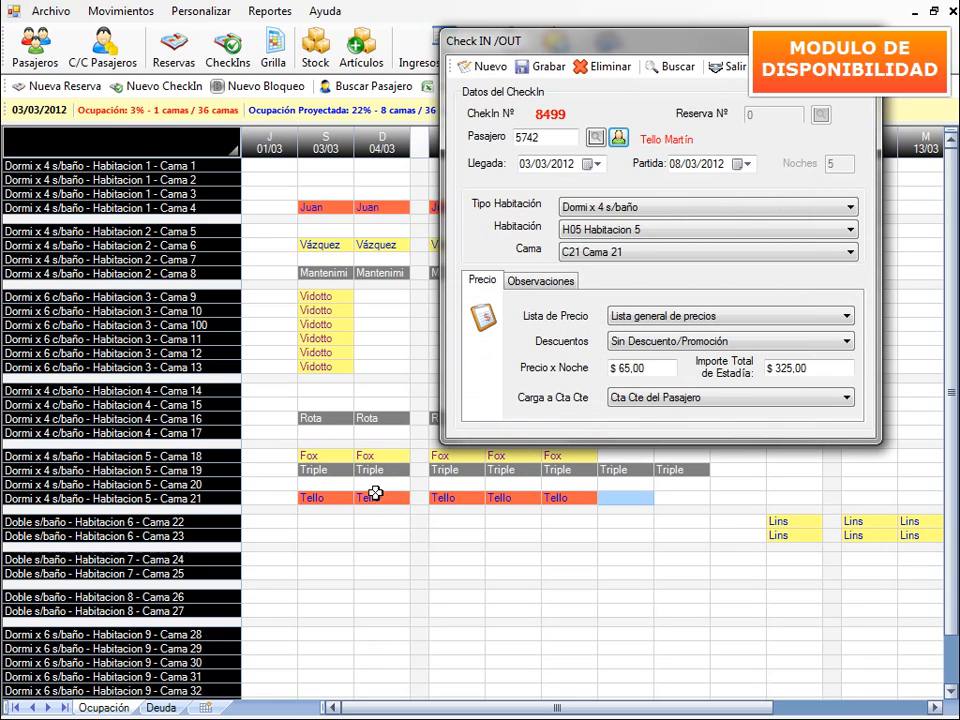
left_click(729, 66)
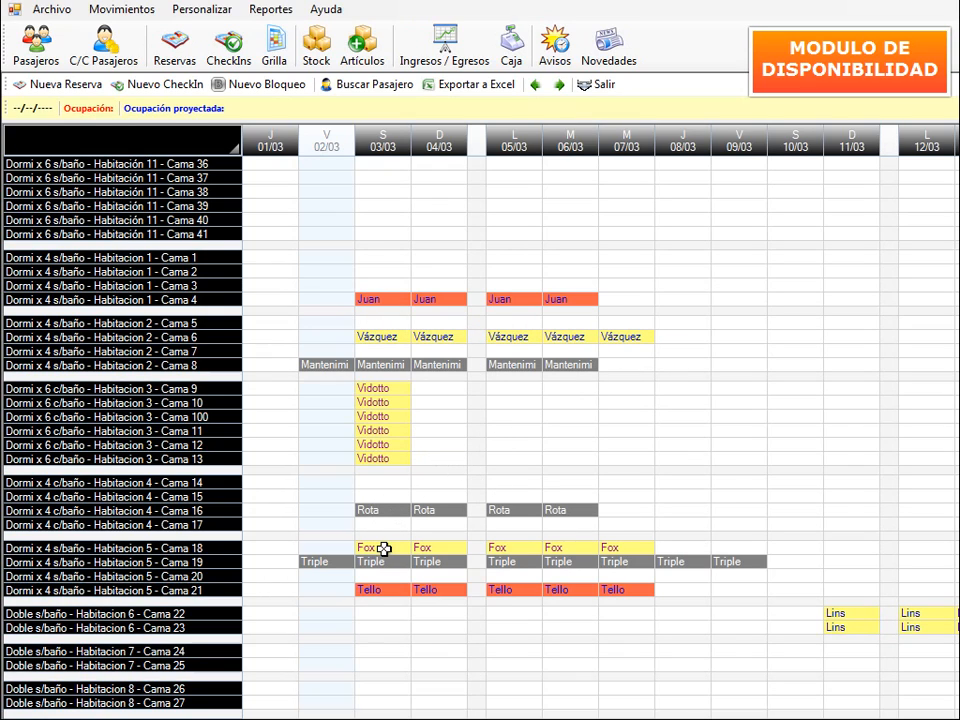
- Convert the Cama 18 reservation with Pasar a CheckIn la Reserva, confirming Sí and the Sexos Diferentes warning
mouse_move(383, 549)
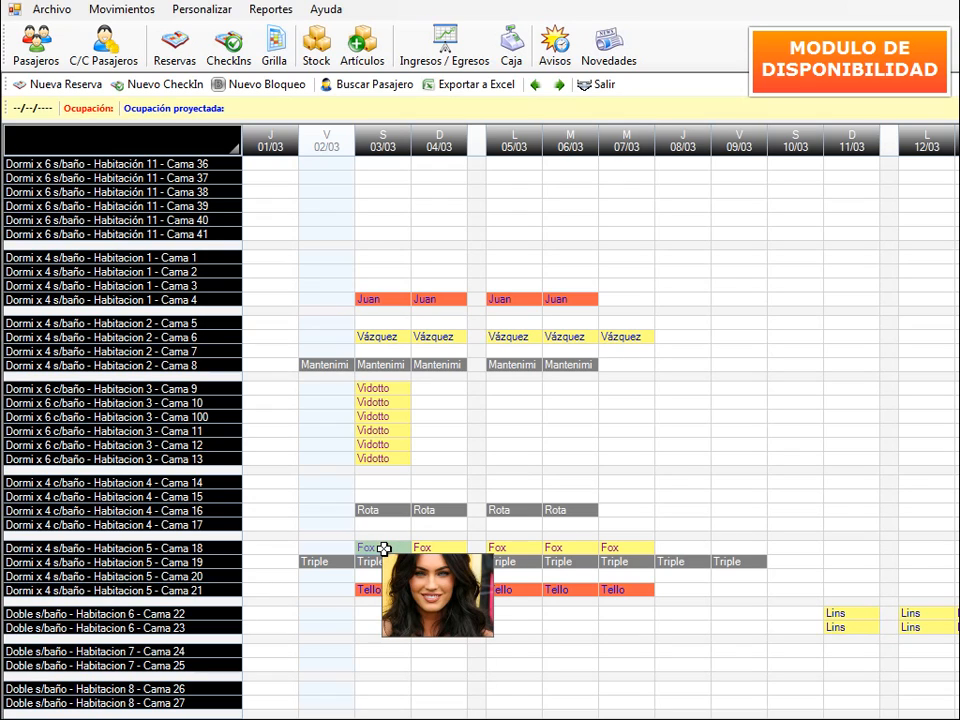
right_click(383, 549)
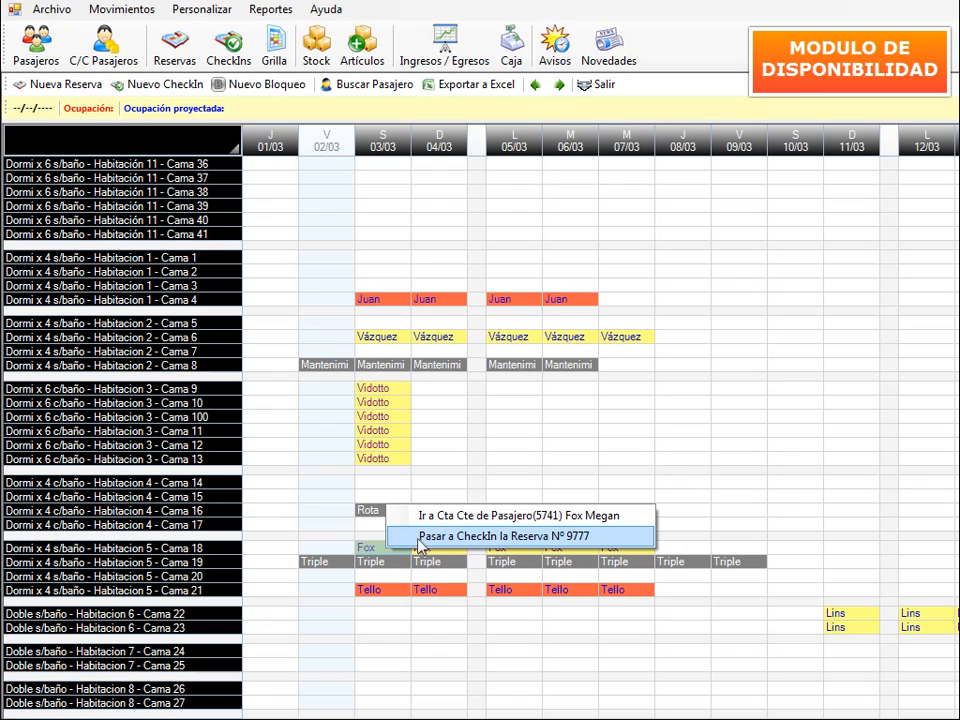
left_click(597, 537)
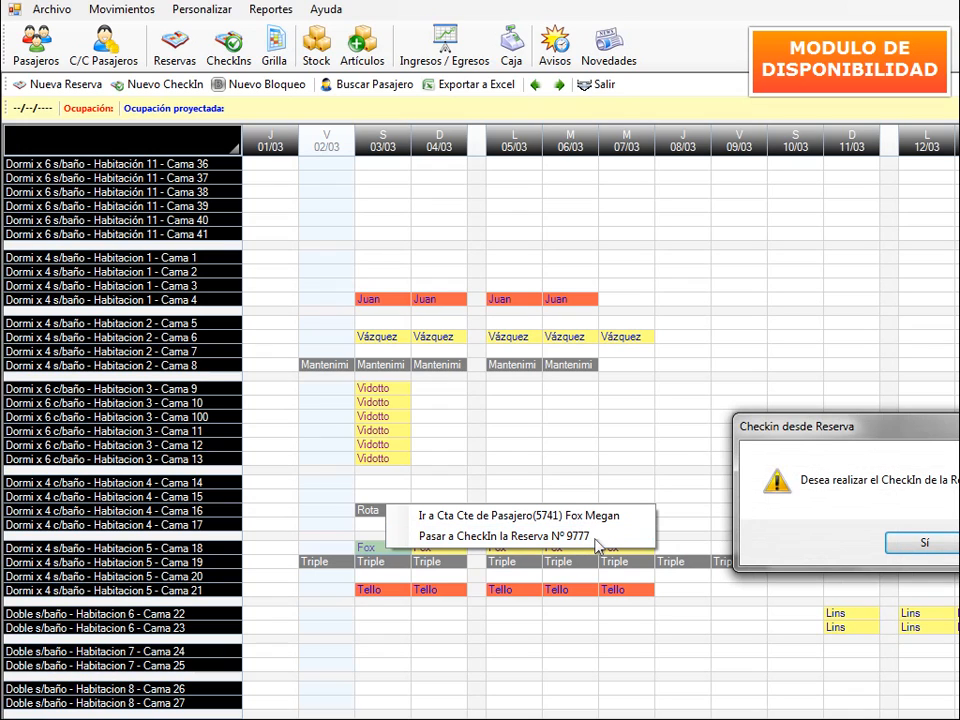
left_click_drag(902, 430, 769, 337)
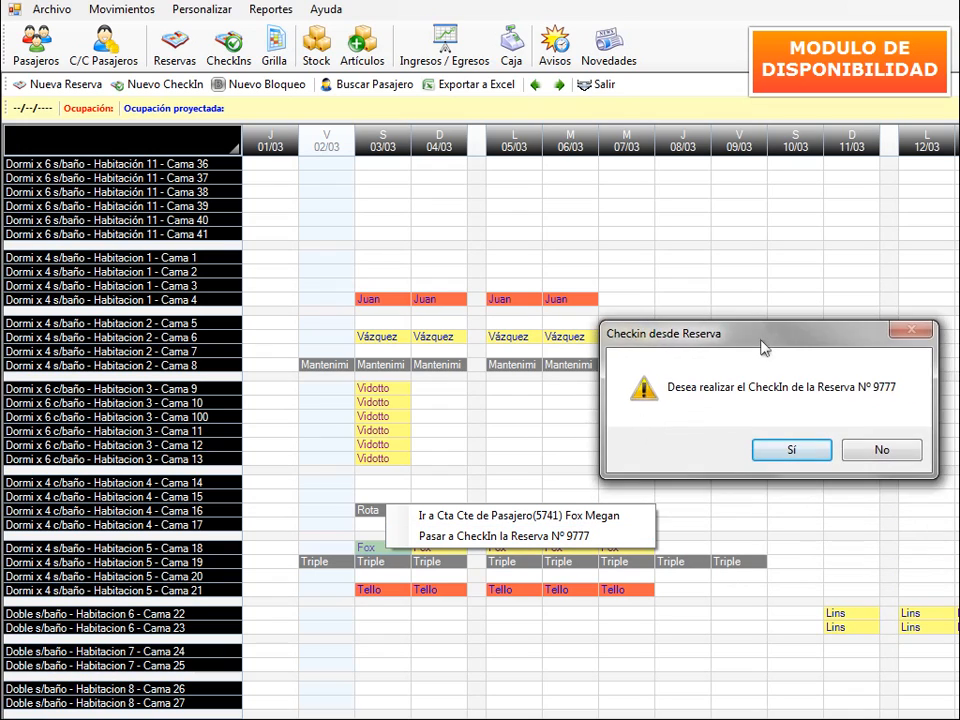
left_click(812, 450)
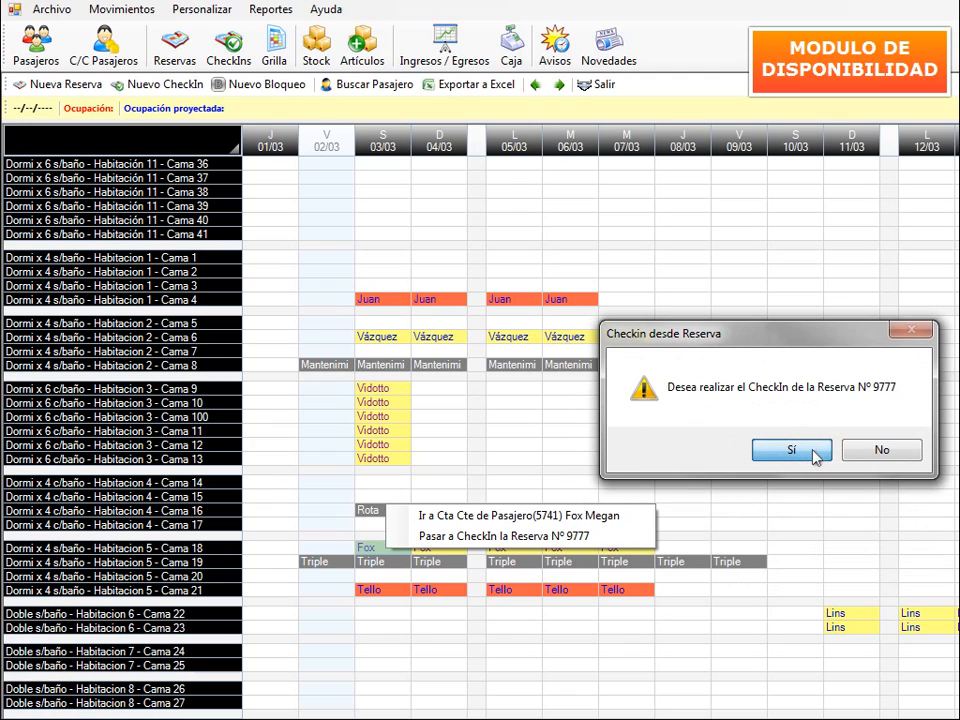
left_click_drag(822, 430, 659, 320)
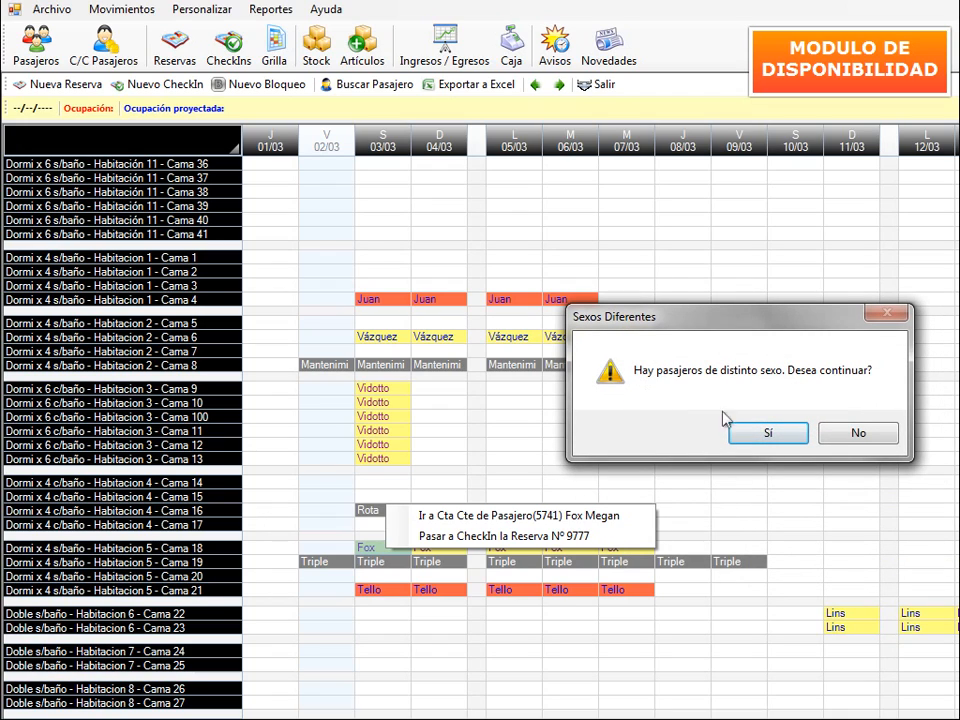
left_click(768, 433)
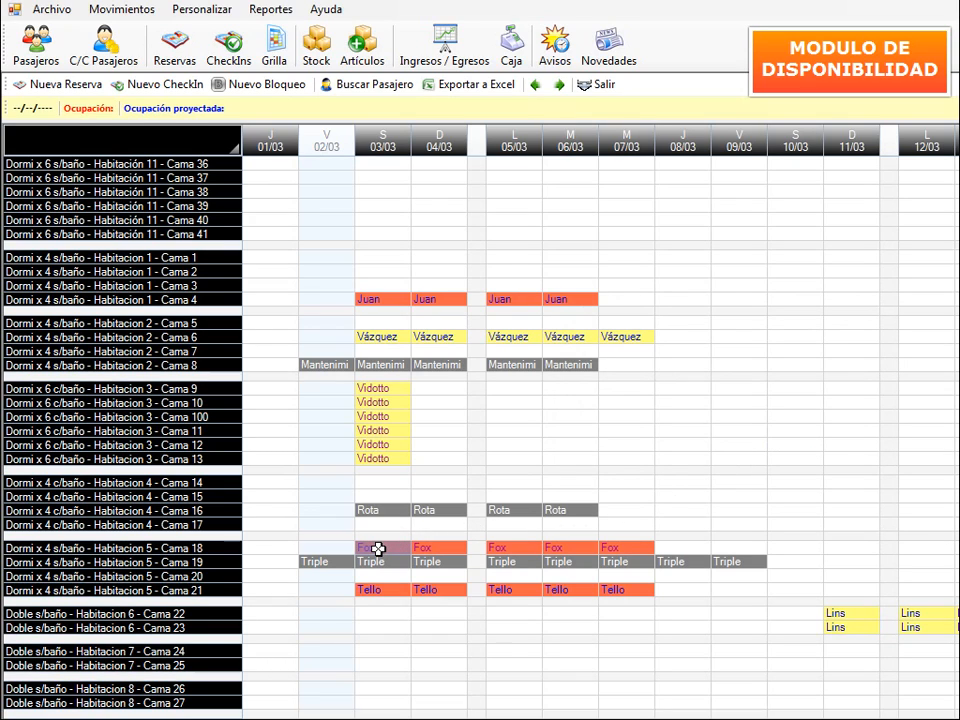
- Open Ir a Cta Cte de Pasajero for the Cama 18 guest, listing CheckIn Nº 8500 at $ 350,00
mouse_move(378, 549)
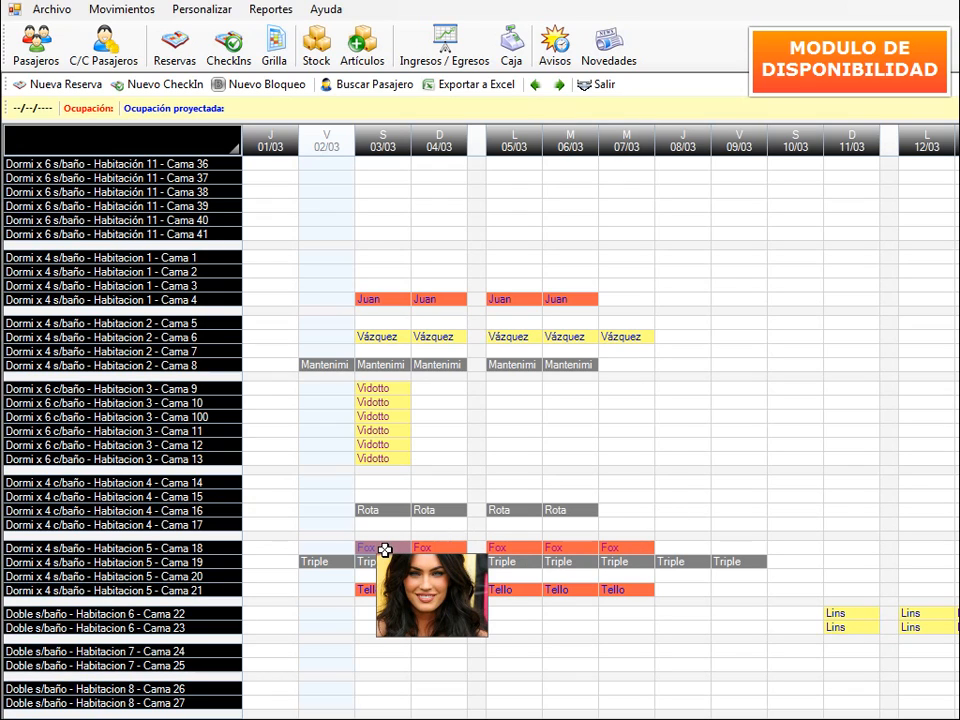
right_click(384, 550)
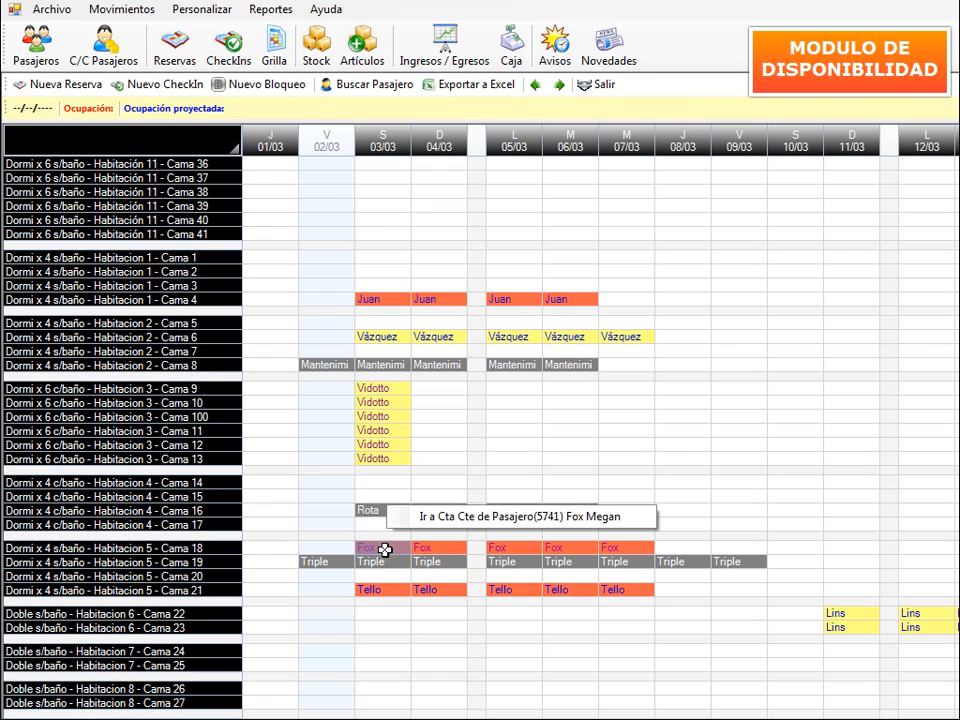
left_click(491, 521)
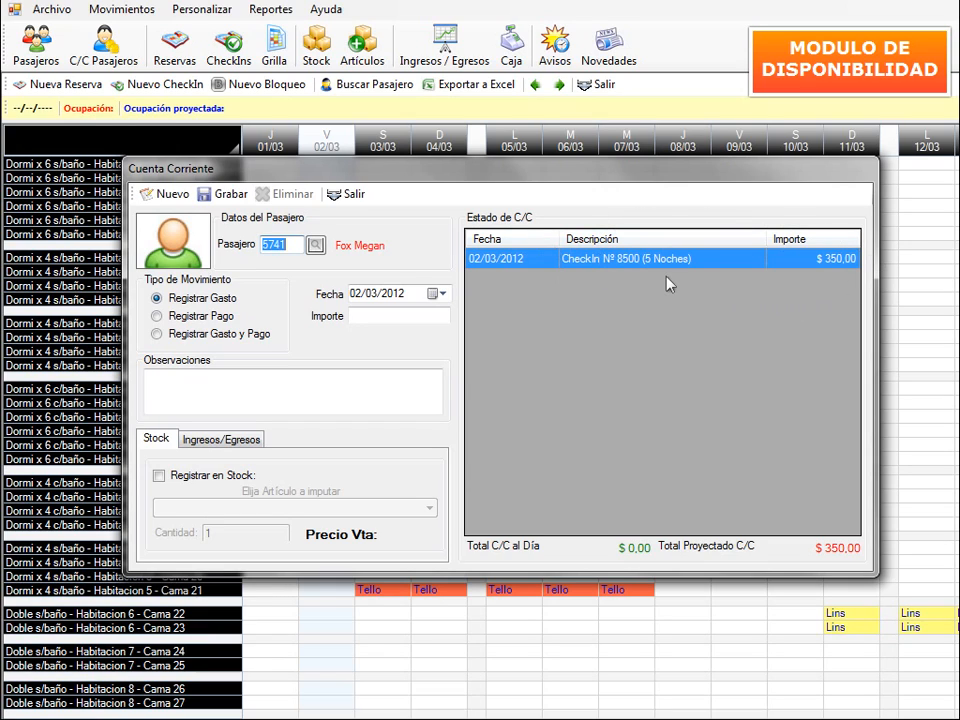
- Register a 70 'Pago primera noche' payment, also logged in Ingresos y Egresos, leaving $ 280,00 projected
left_click(190, 316)
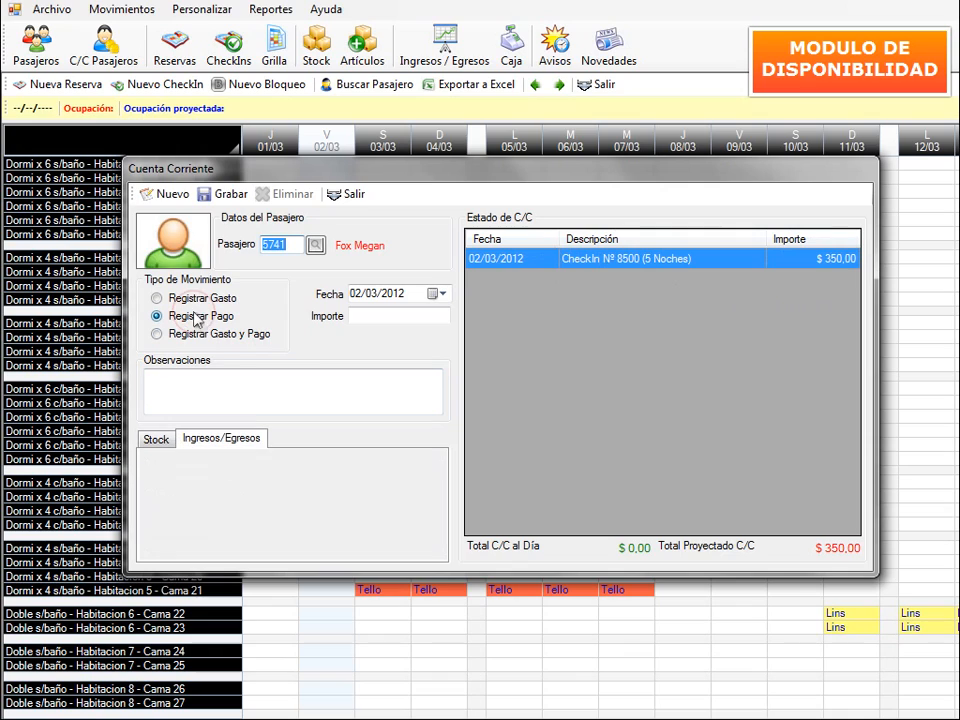
left_click(227, 380)
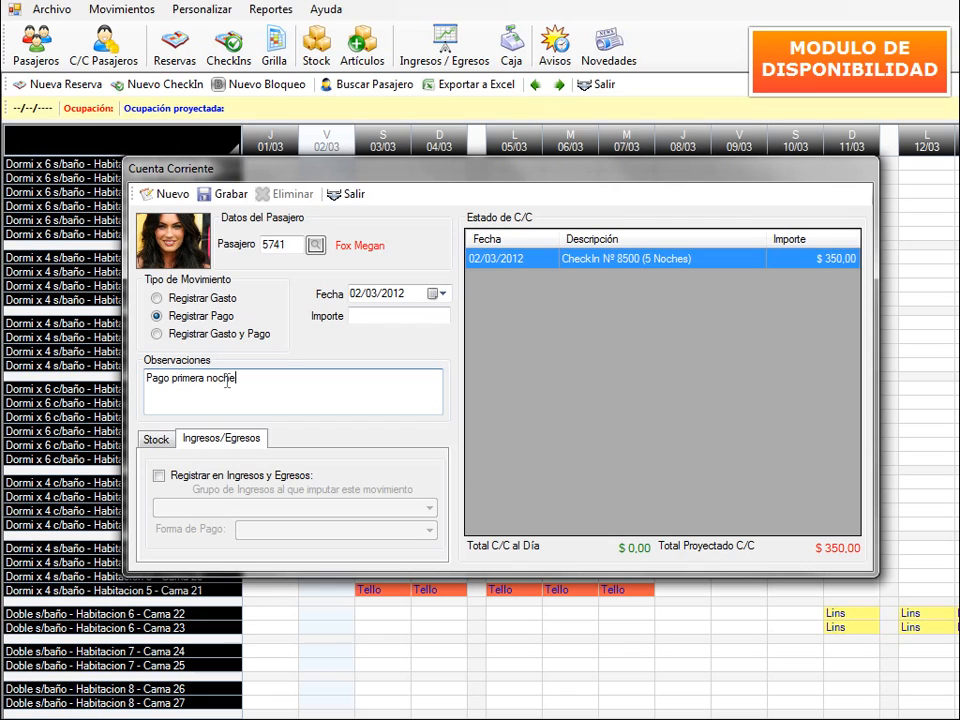
left_click(158, 476)
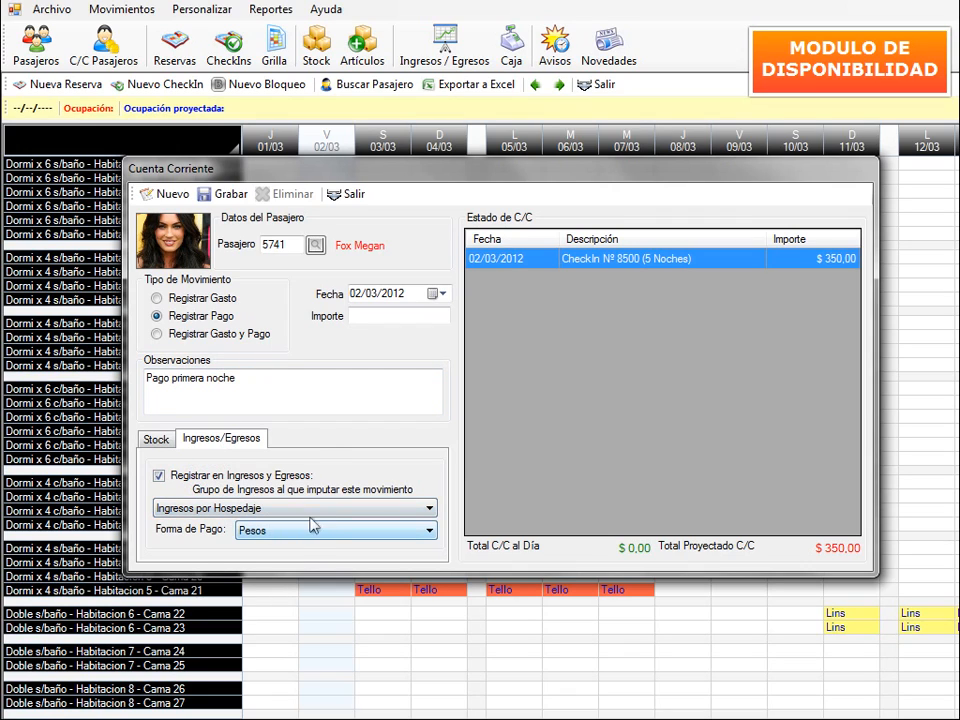
left_click(372, 318)
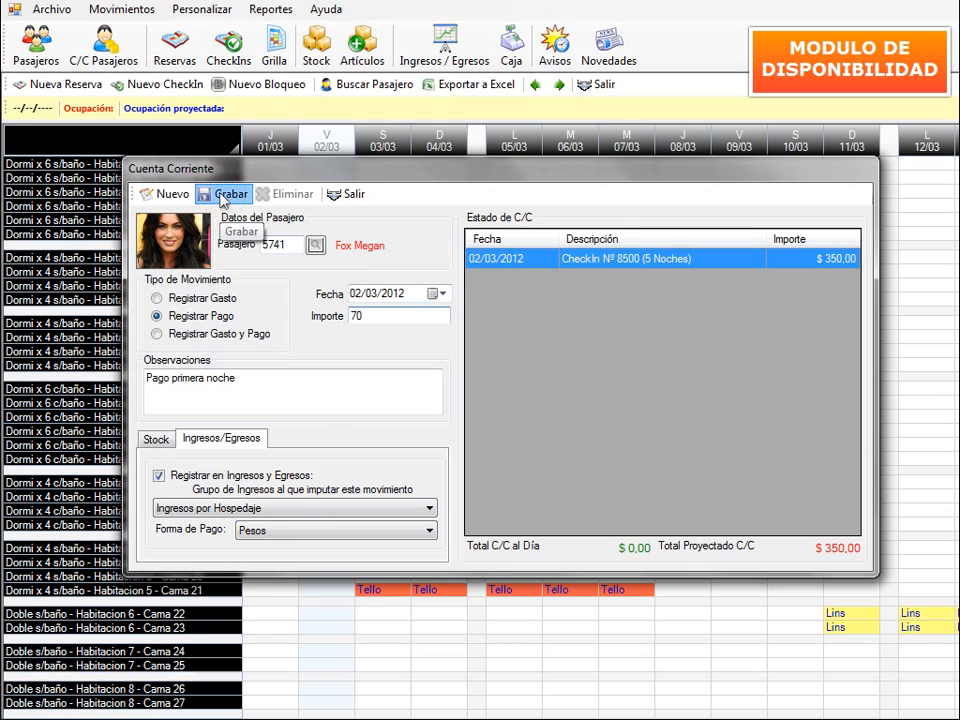
left_click(224, 196)
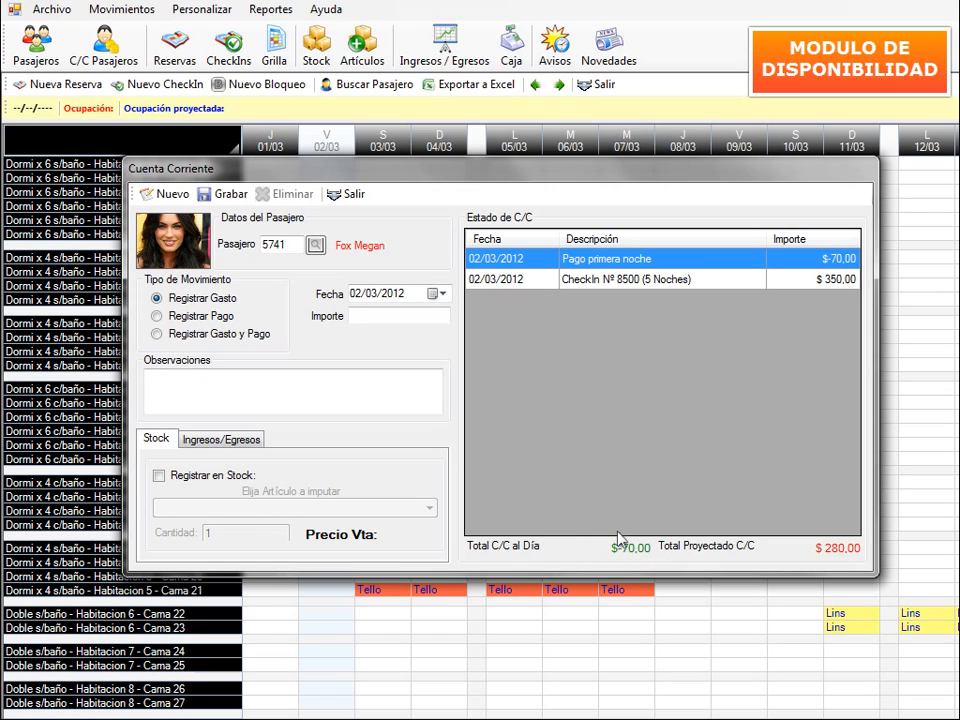
- Close Cuenta Corriente and show 03/03/2012 occupancy: 7% (3 of 42 beds), 24% projected
left_click(340, 196)
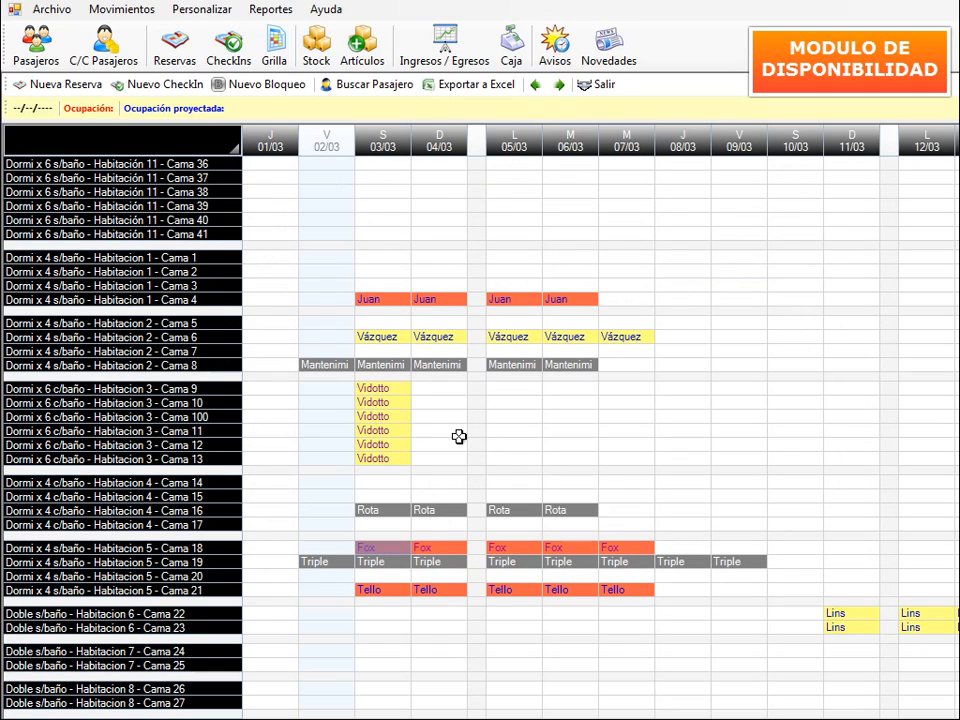
left_click(385, 148)
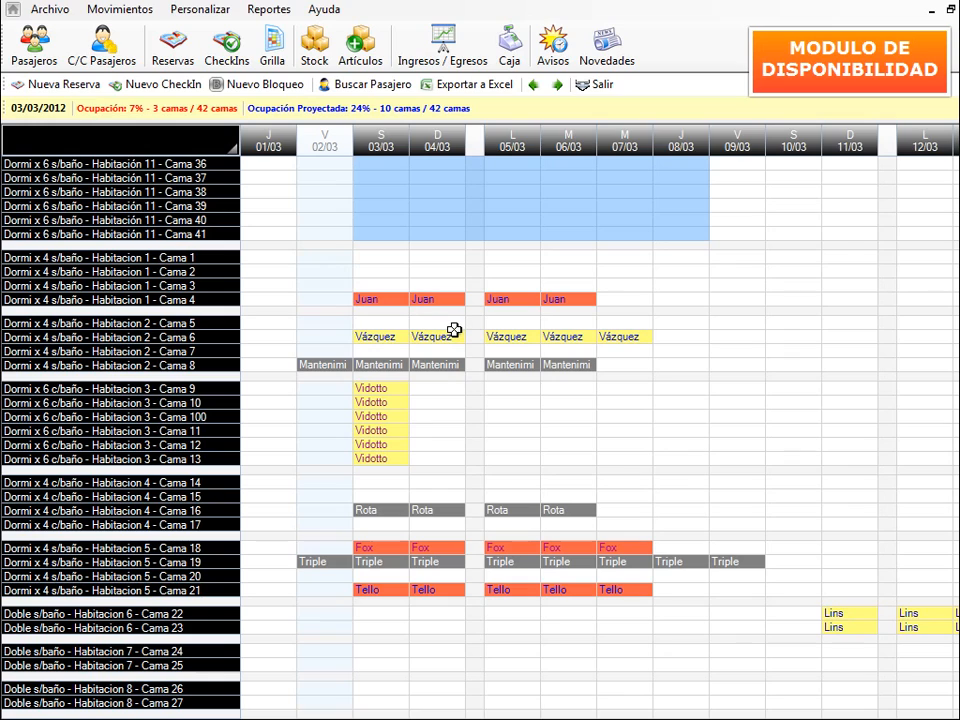
- Select Cama 36–41 from 03/03 to 08/03 and start a Nueva Reserva for them
left_click(385, 164)
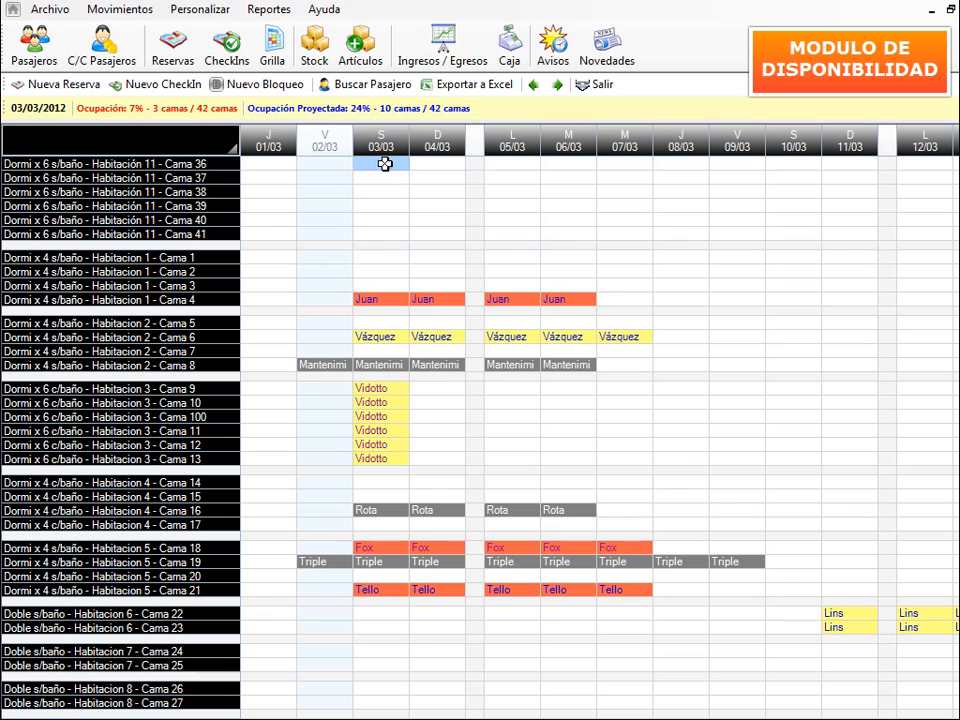
left_click_drag(385, 164, 683, 231)
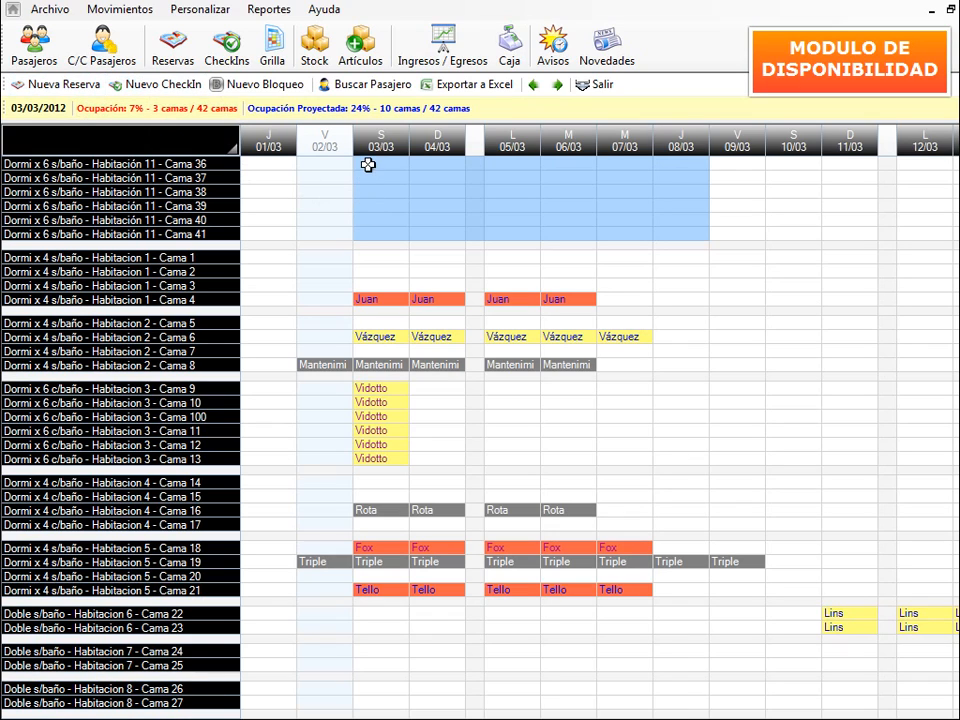
left_click_drag(368, 165, 671, 228)
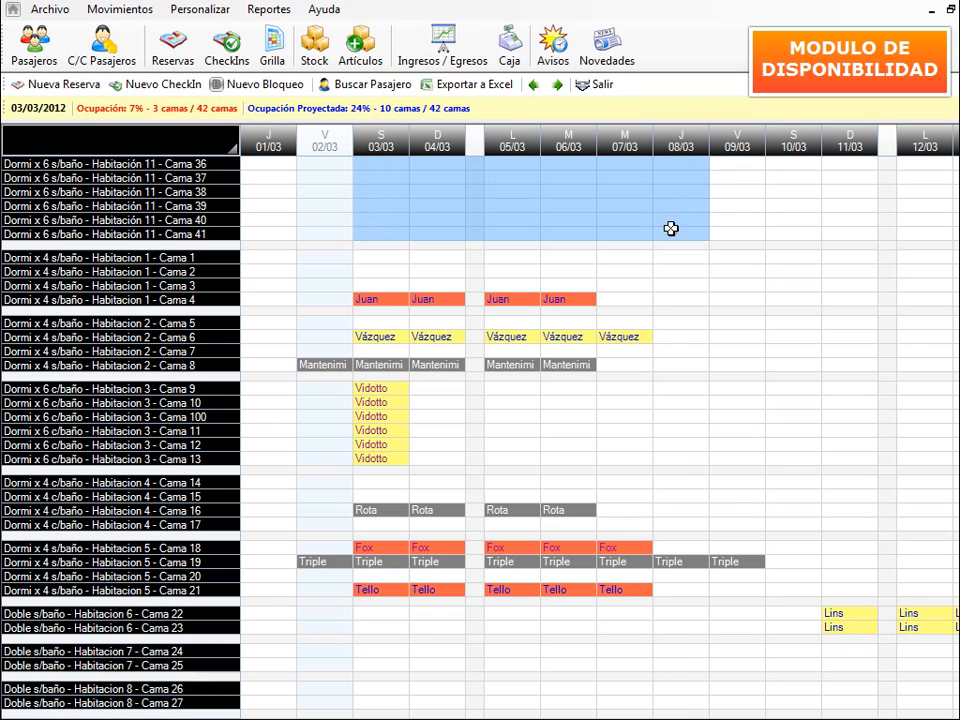
left_click(55, 86)
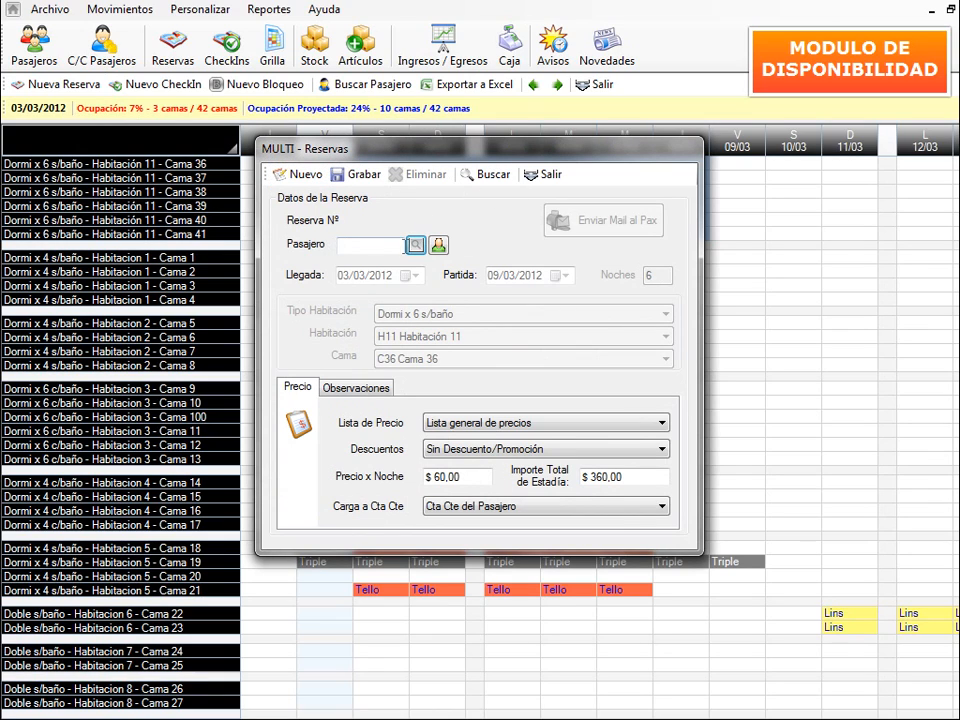
- Register a new passenger with name, surname and Observaciones 'Cabeza de grupo' for the reservation
left_click(437, 246)
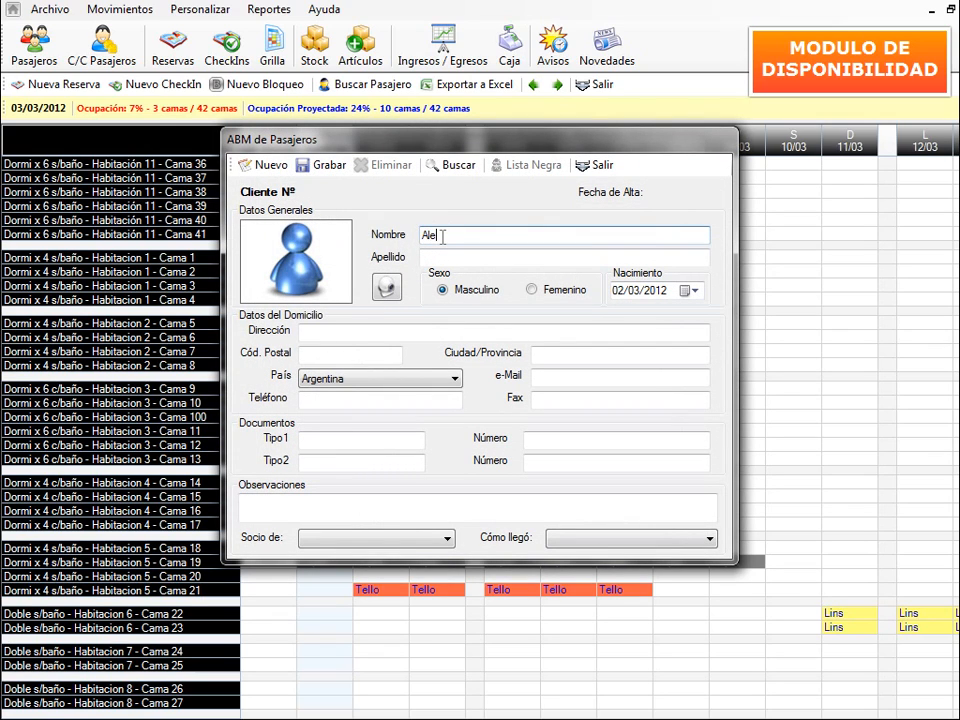
key("Tab")
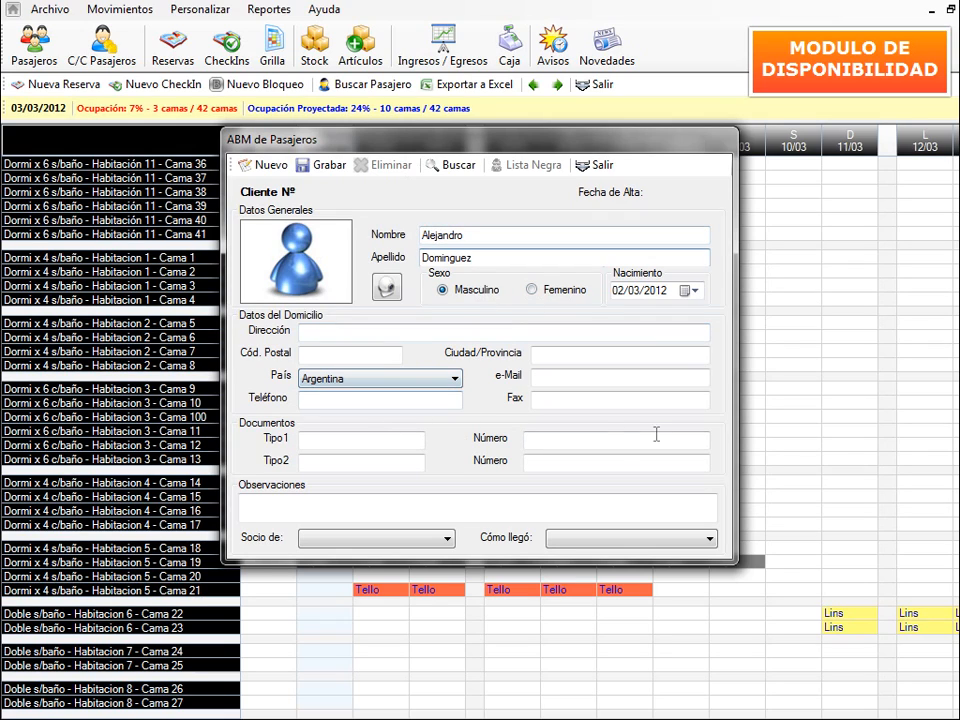
left_click(272, 497)
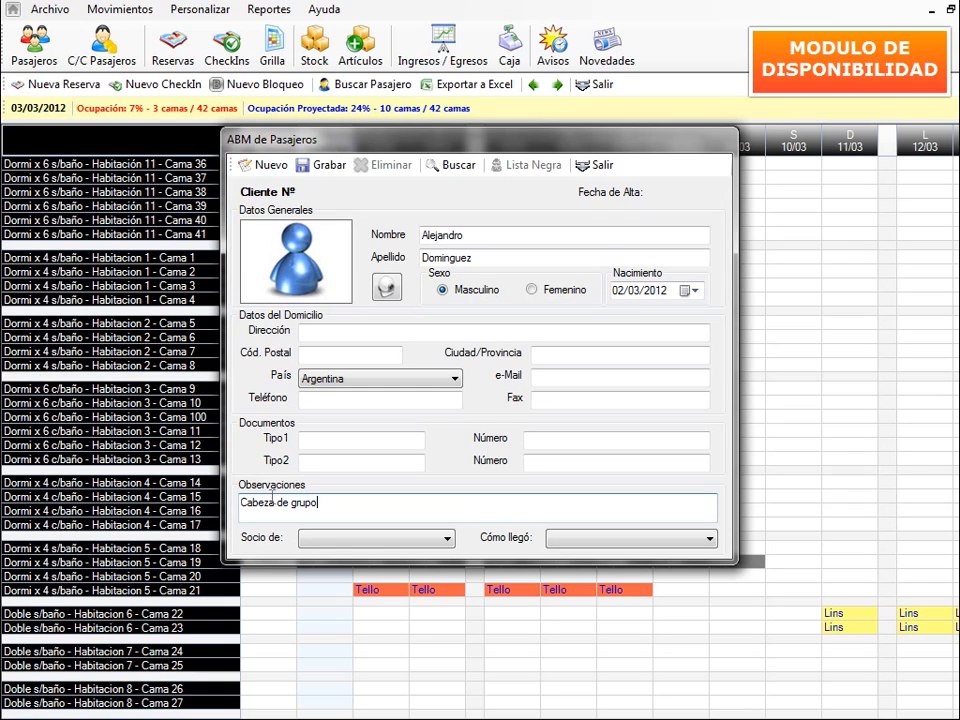
left_click(316, 170)
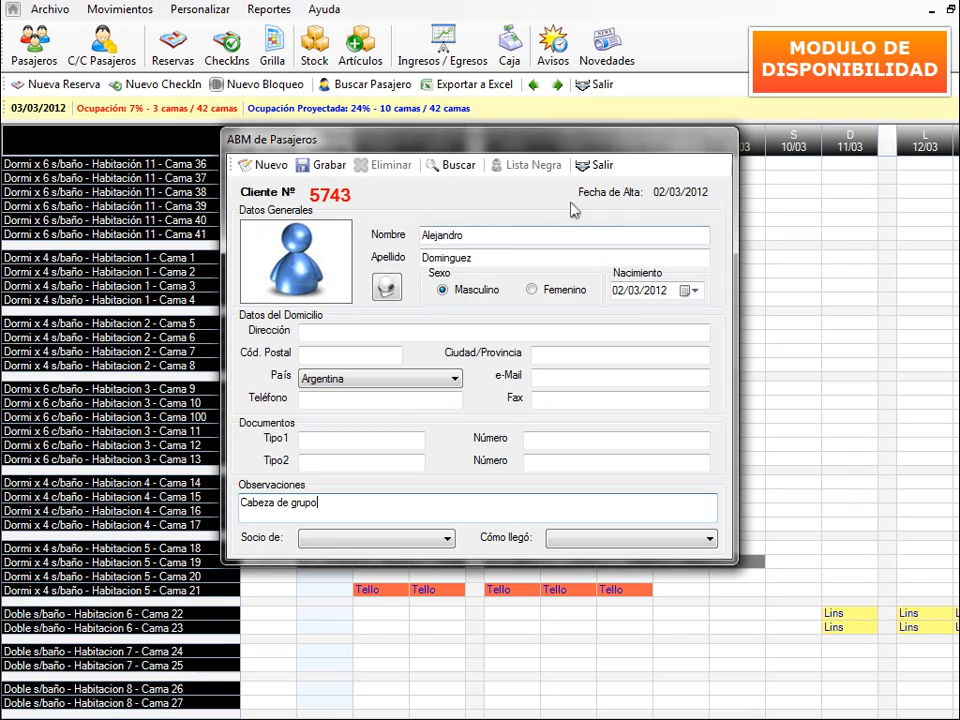
left_click_drag(551, 143, 694, 153)
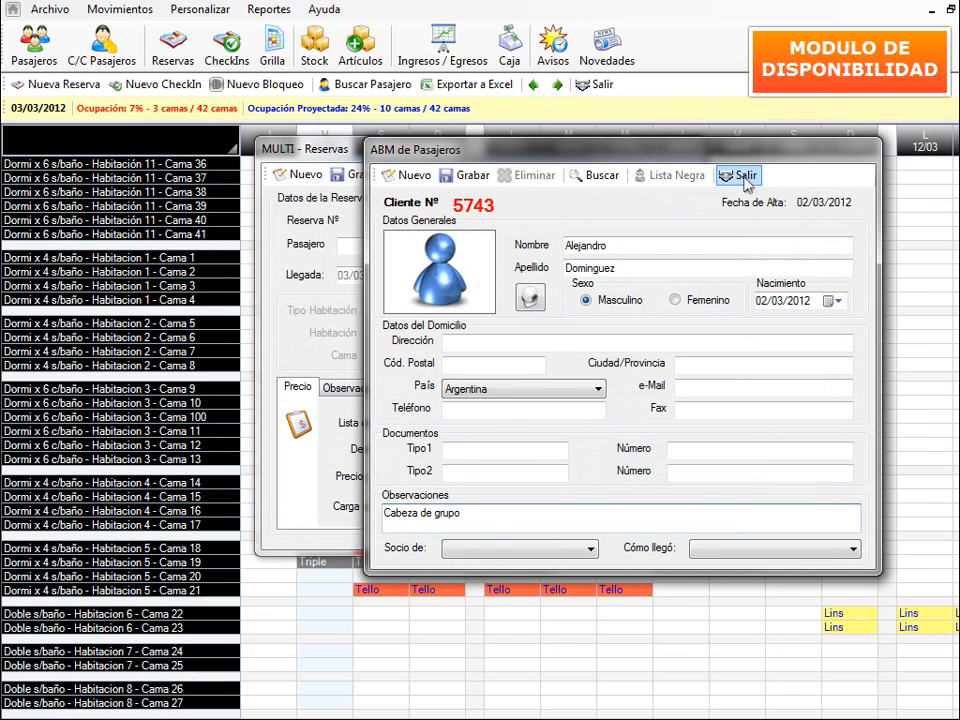
left_click(744, 177)
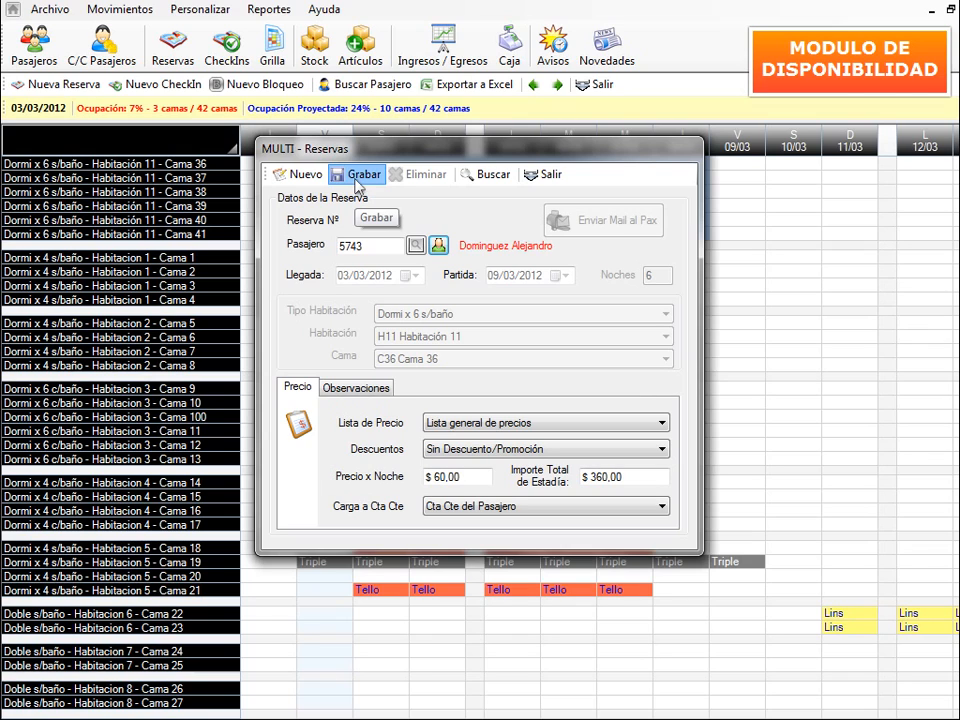
- Save the MULTI - Reservas booking, acknowledge the generated-reservations message, and close the window
left_click(357, 186)
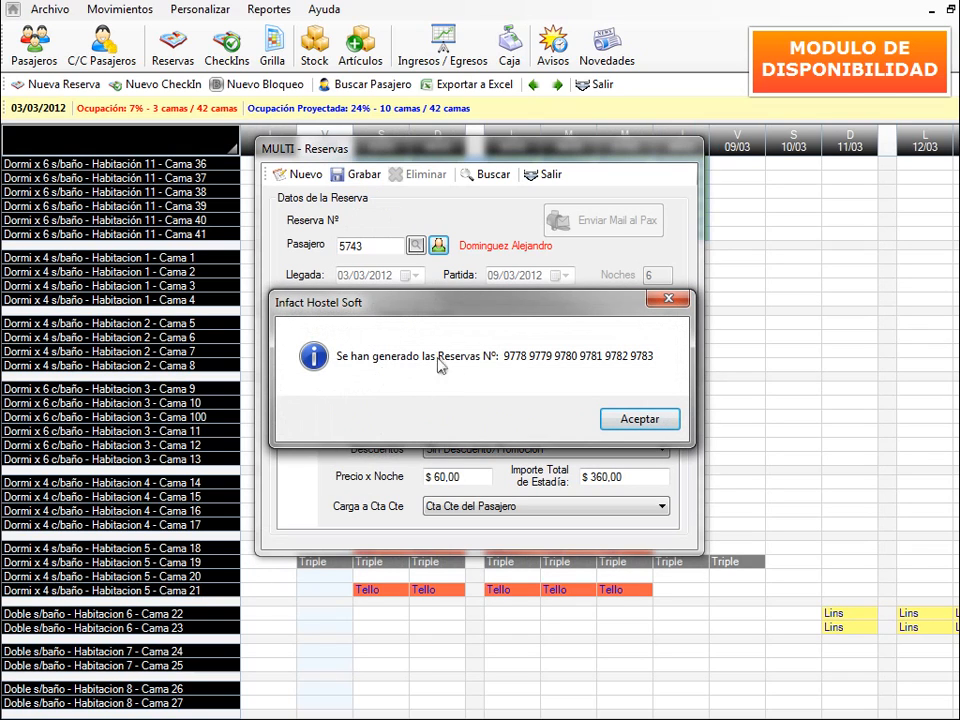
left_click(645, 420)
left_click(546, 174)
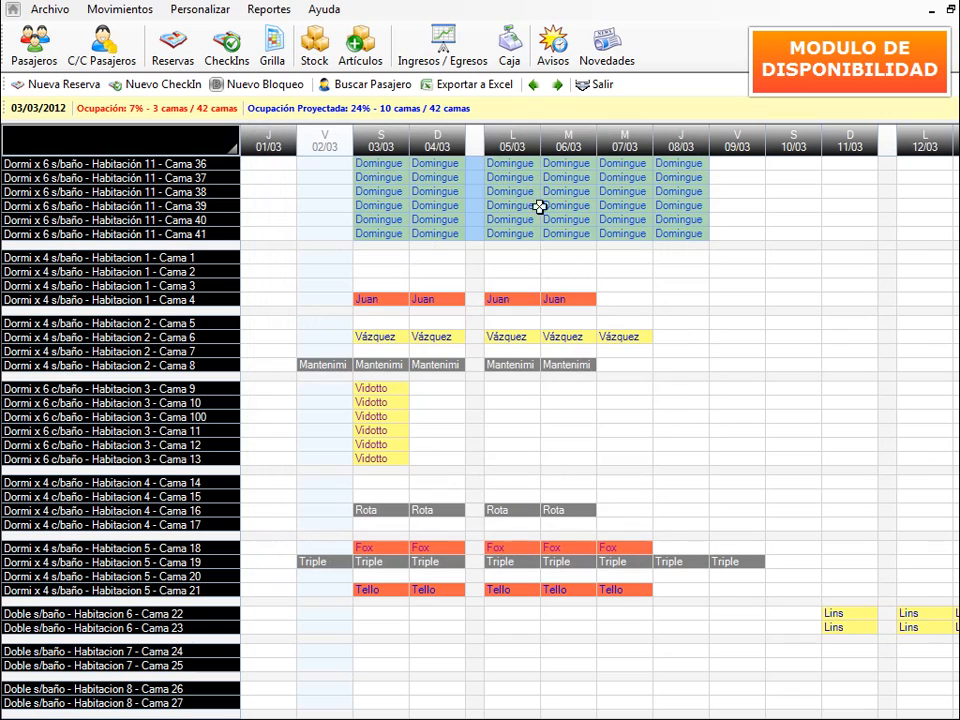
- Inspect the new Cama 36–41 booking cells spanning 03/03 to 08/03 on the grid
left_click(679, 256)
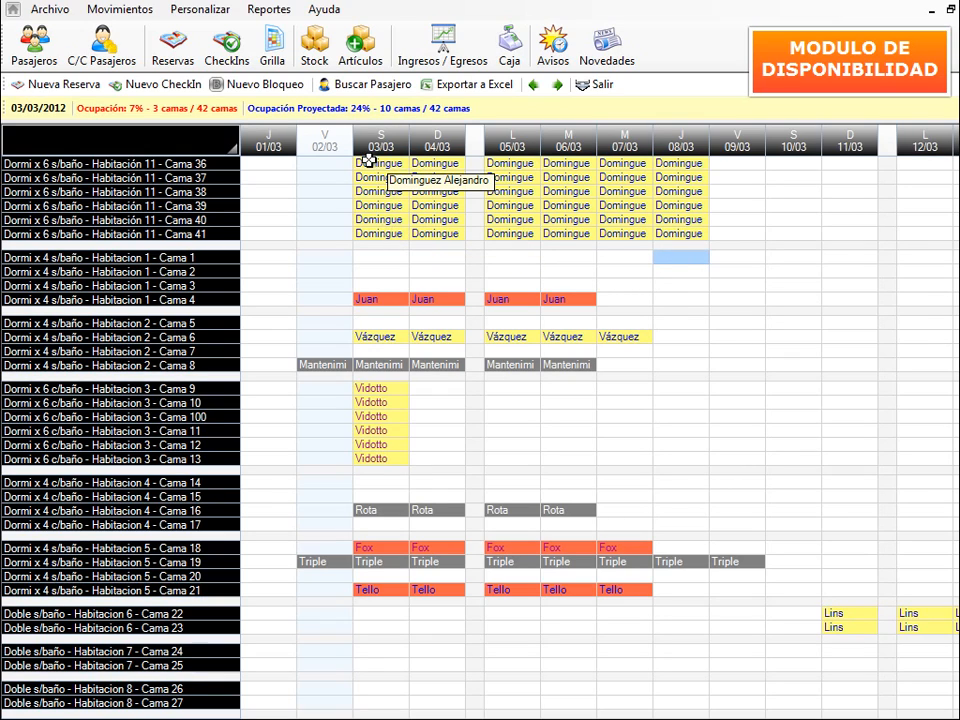
left_click_drag(369, 160, 695, 235)
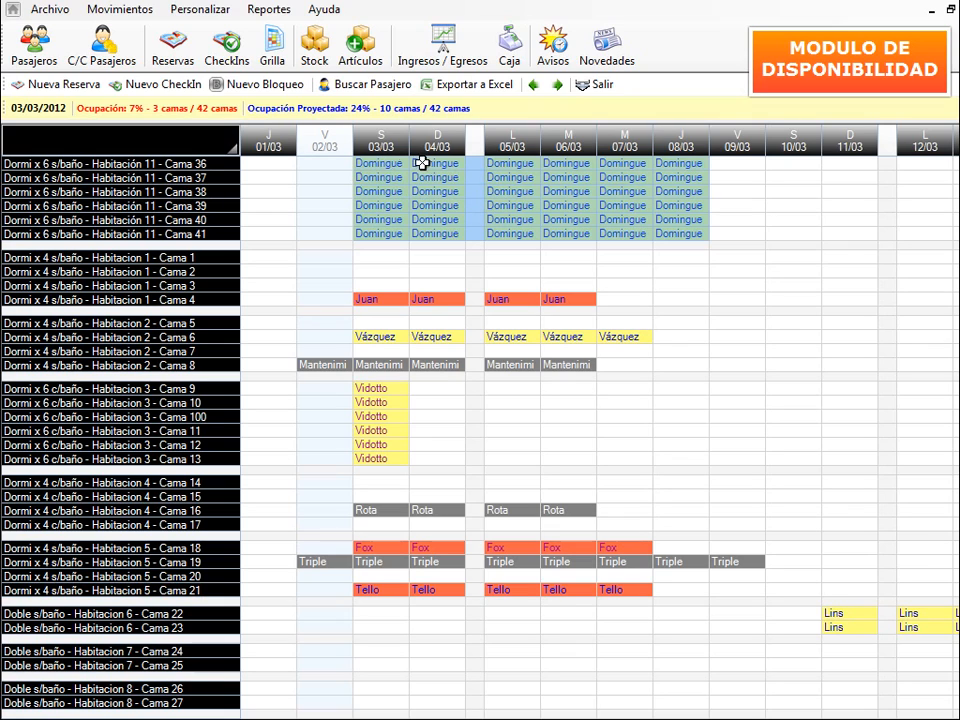
left_click(386, 165)
mouse_move(375, 161)
left_mouse_down()
mouse_move(675, 163)
mouse_move(366, 165)
mouse_move(375, 163)
left_mouse_up()
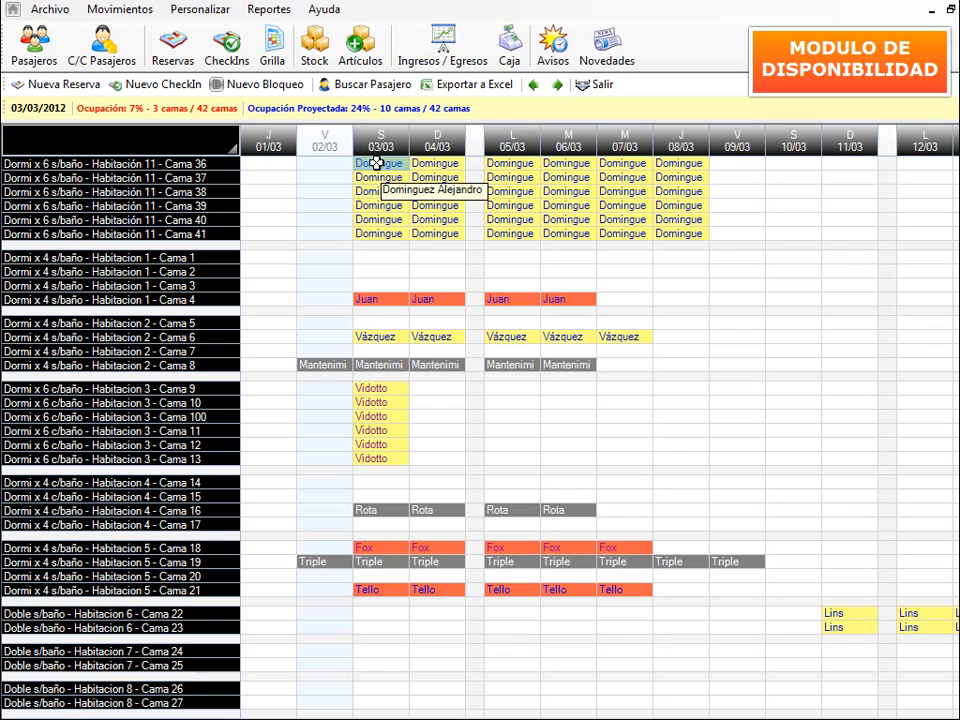
- Check in reservation 9778 on Cama 36, then open Cama 37's reservation 9779 ($ 360,00)
right_click(376, 163)
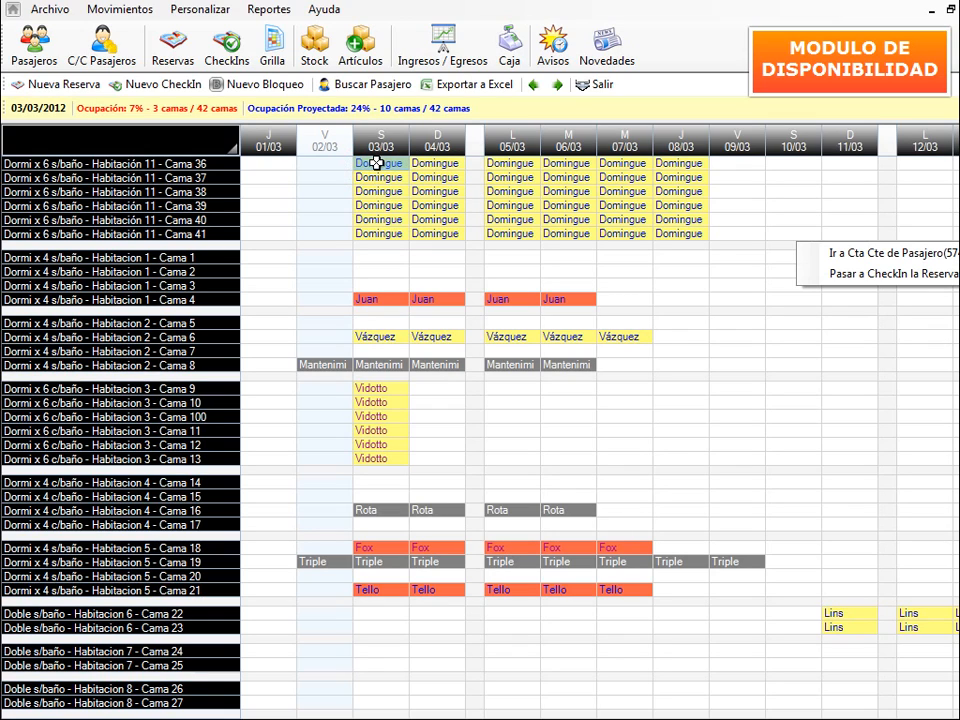
left_click(858, 274)
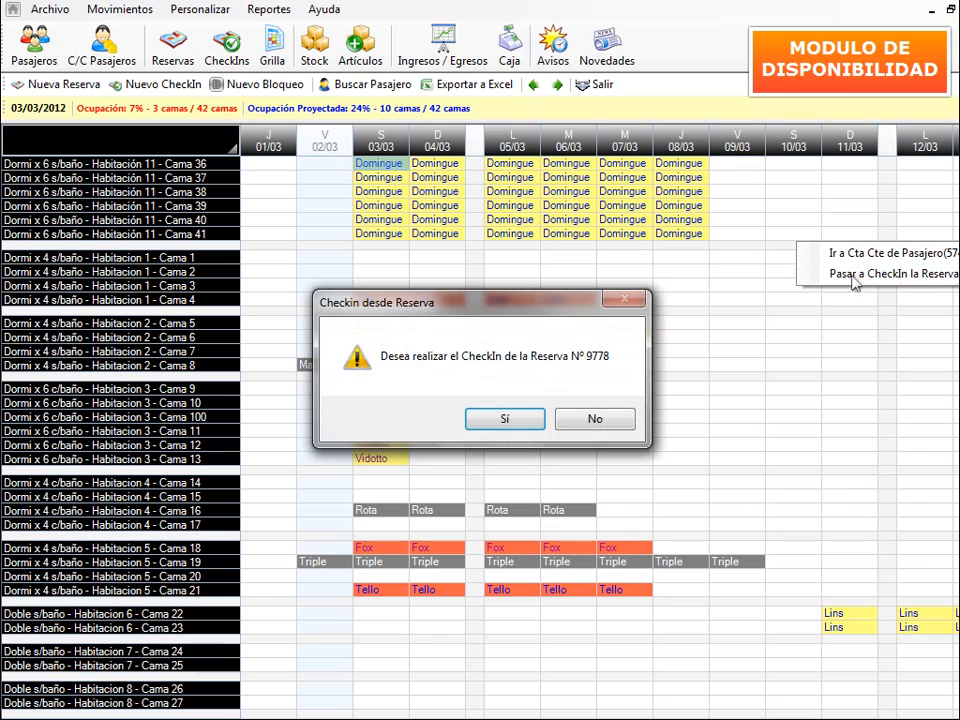
left_click(497, 419)
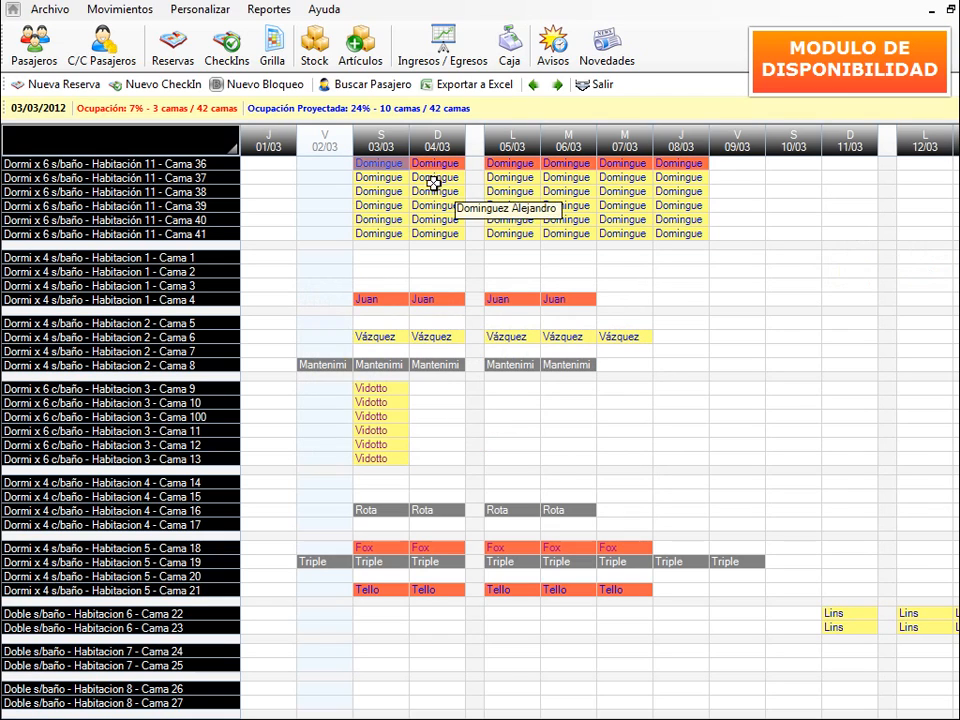
double_click(369, 178)
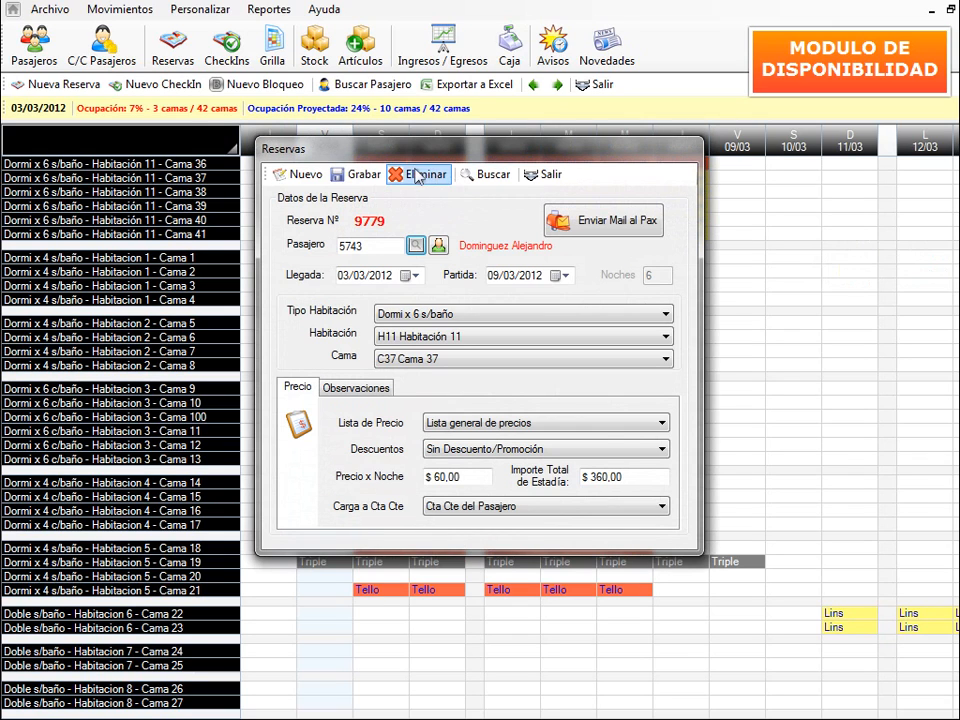
- Register a new male guest and attach him to Cama 37's reservation 9779 for 03/03–09/03
left_click(414, 176)
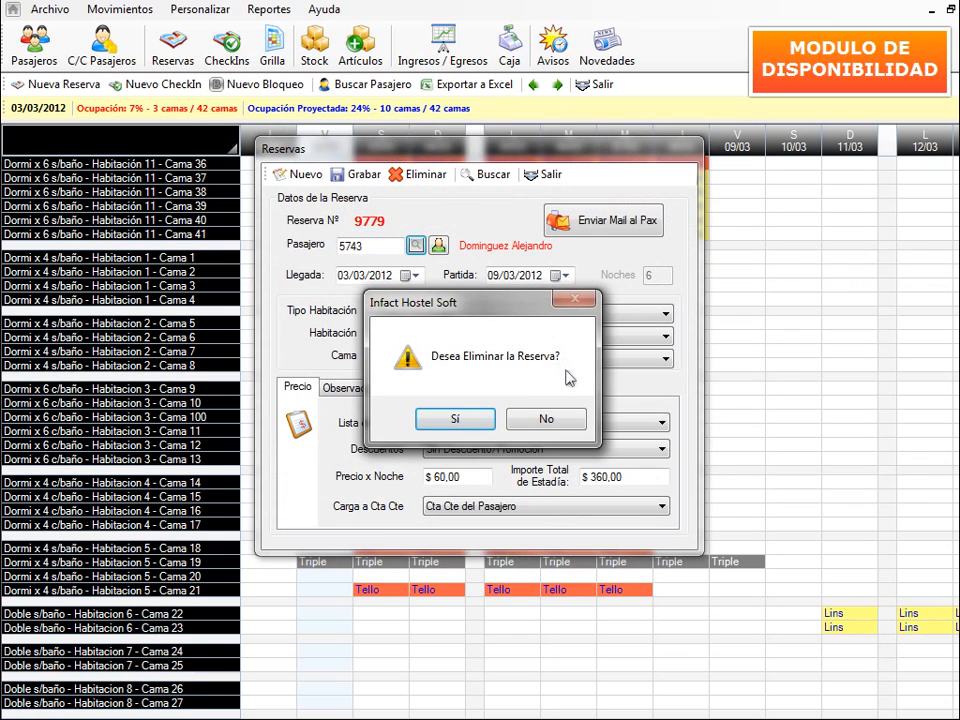
left_click(546, 419)
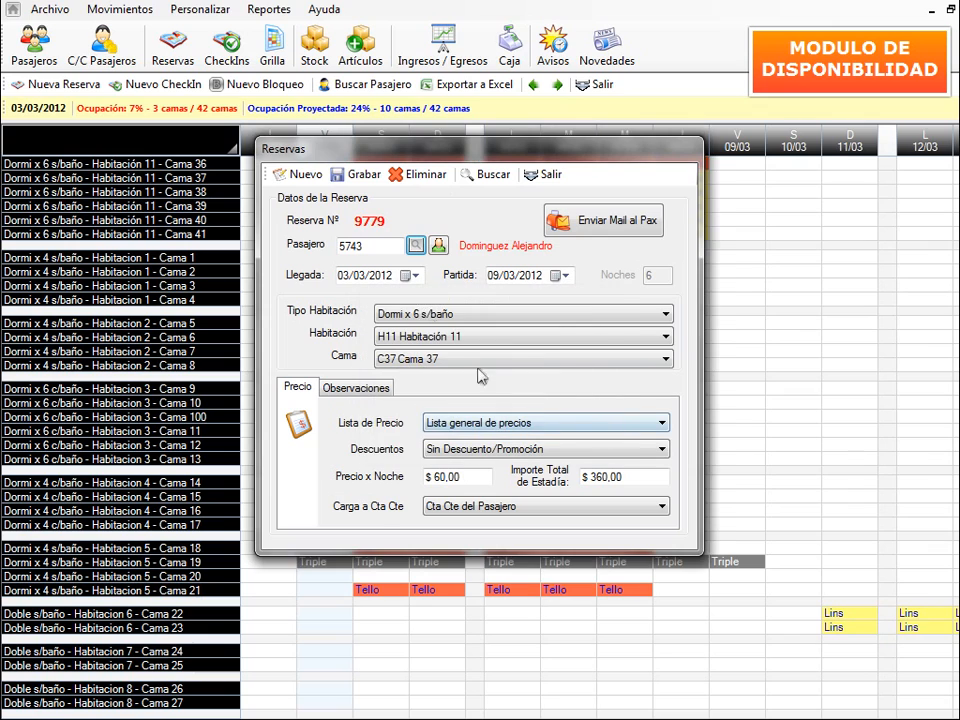
left_click(439, 246)
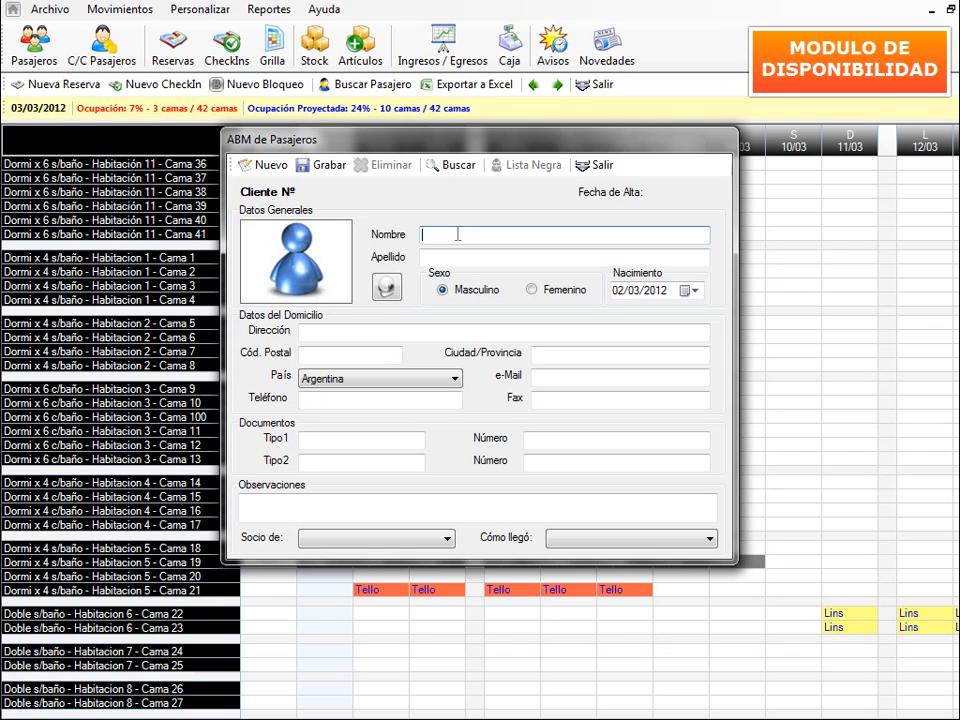
key("Tab")
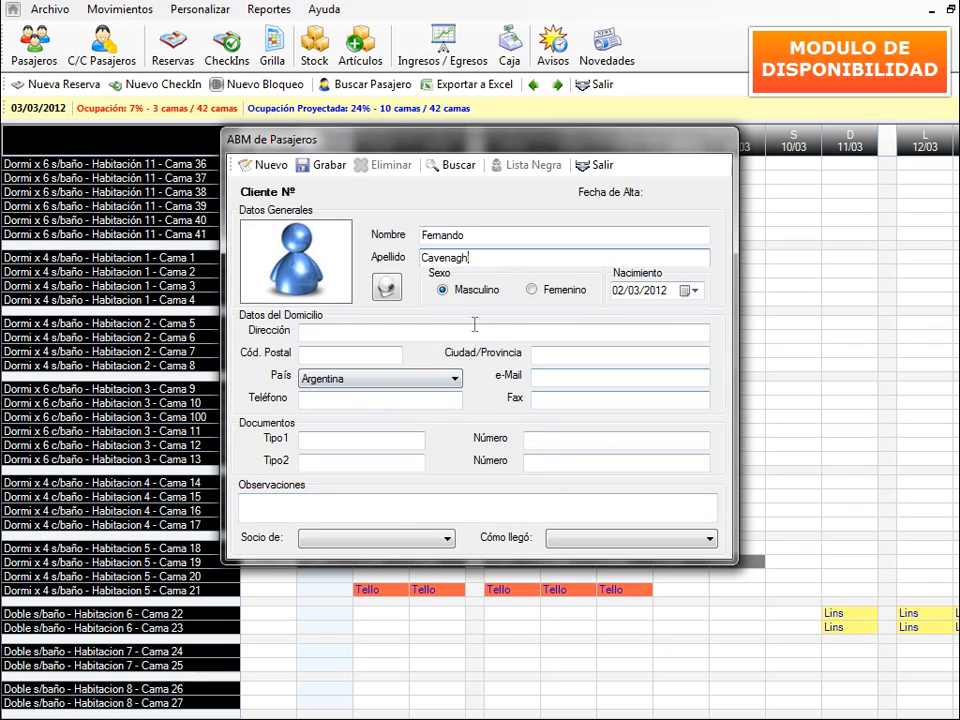
left_click(332, 170)
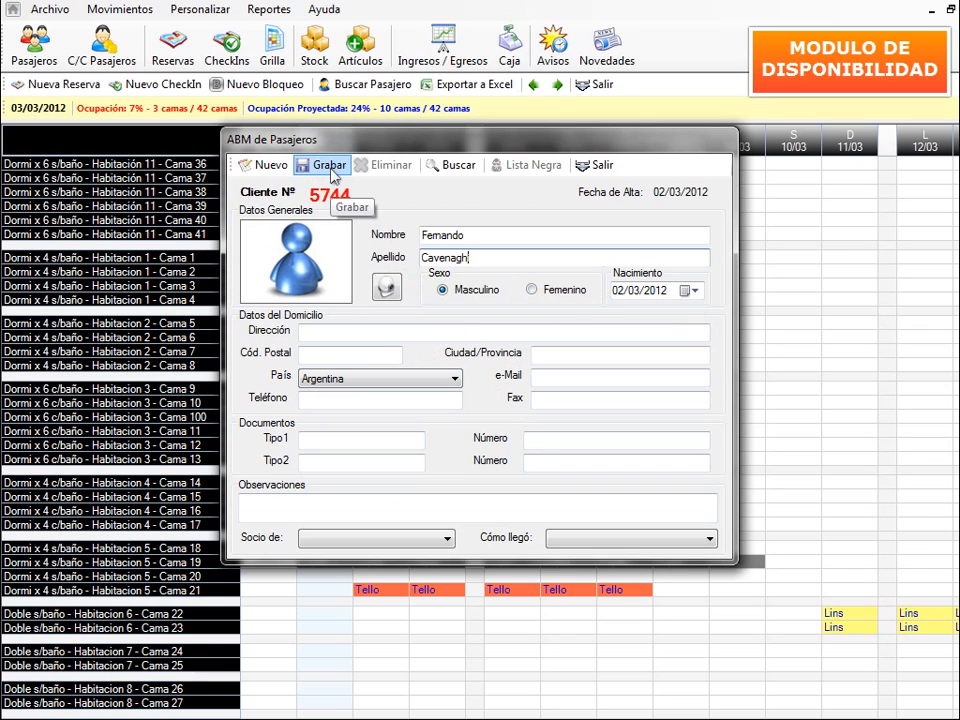
left_click(596, 165)
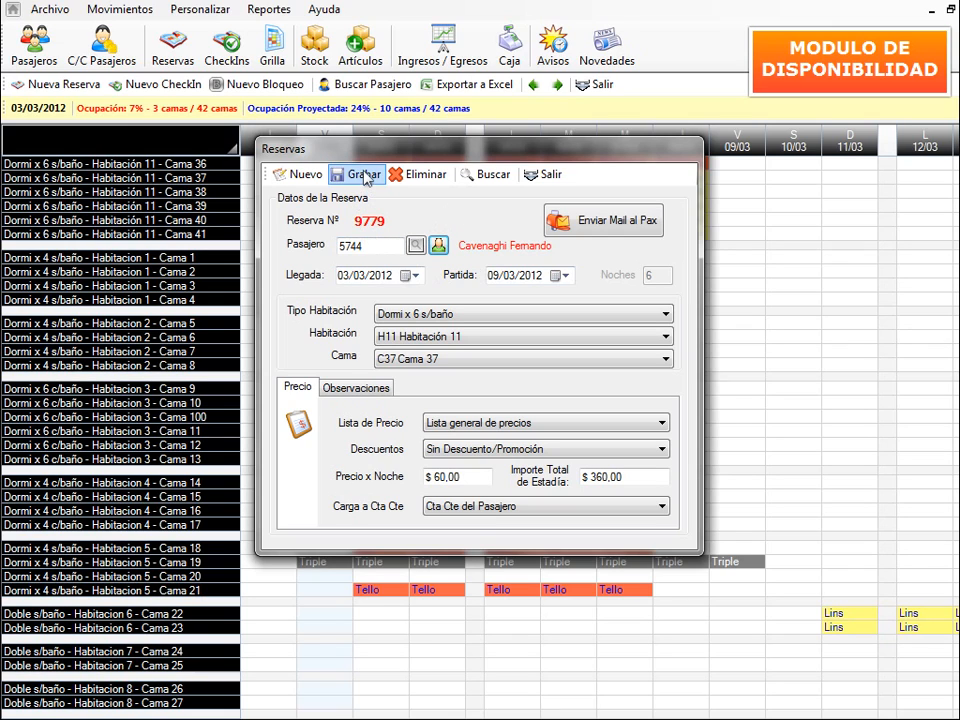
- Close the reservation and open Cama 4's check-in 8498 for 03/03–07/03 ($ 260,00)
left_click(545, 175)
left_click(418, 246)
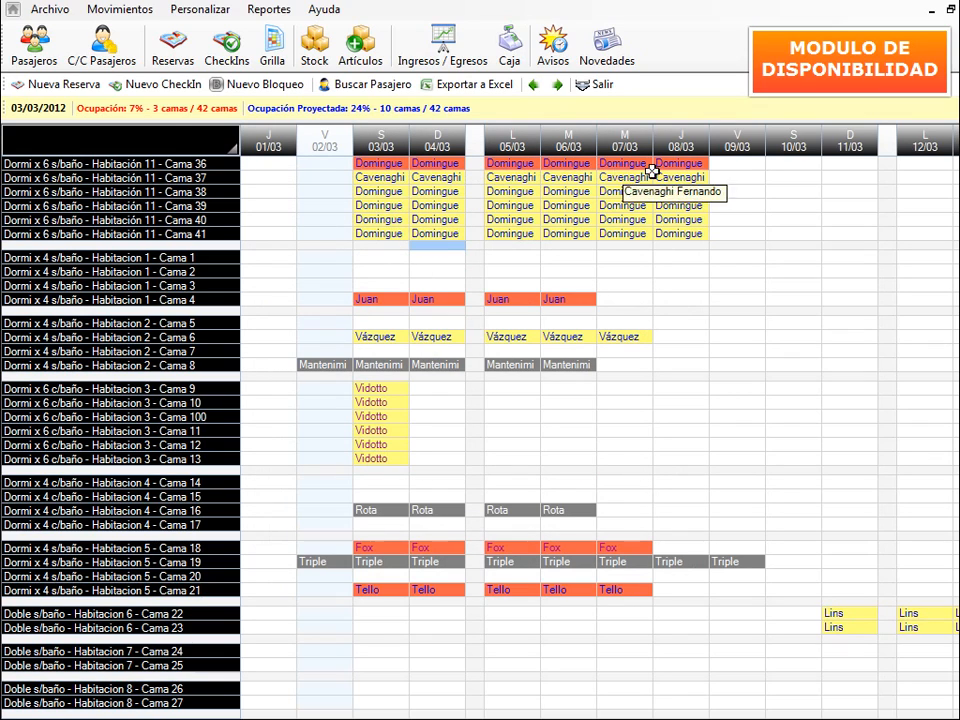
left_click(382, 178)
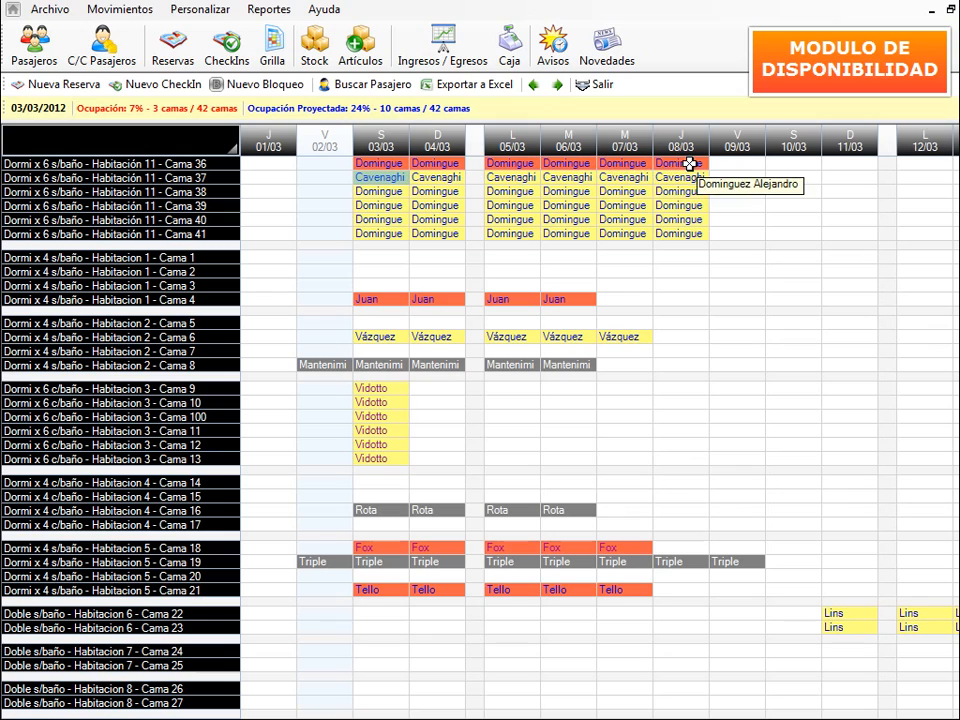
left_click(380, 190)
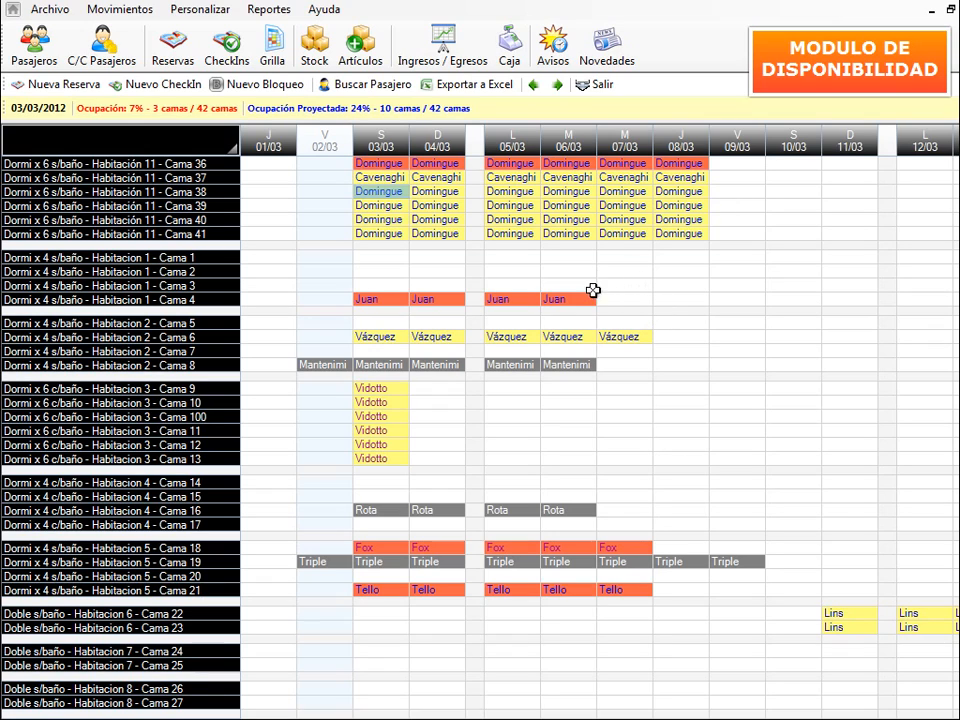
left_click(377, 300)
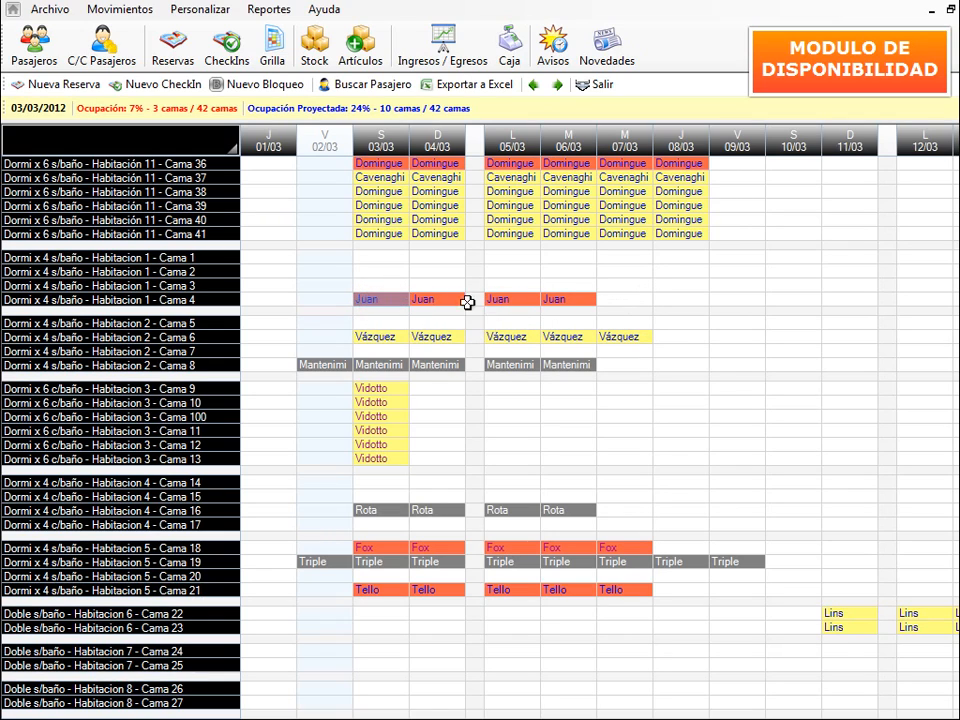
double_click(379, 301)
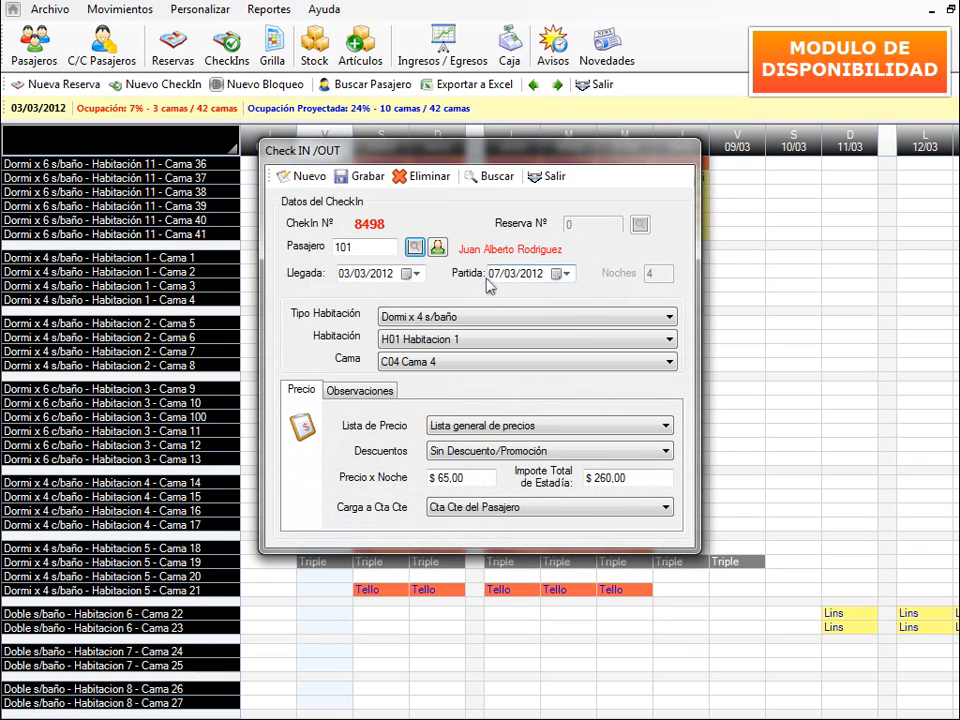
- Extend Cama 4's check-in 8498 to depart 17/03/2012, 14 nights for $ 910,00
left_click(496, 275)
type("17")
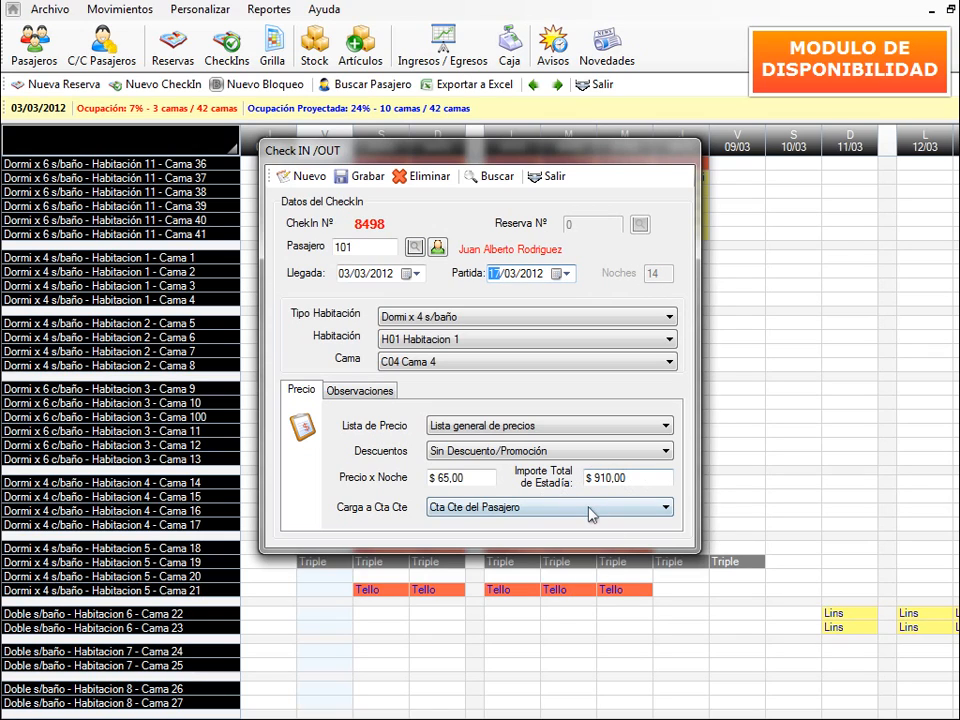
left_click(357, 188)
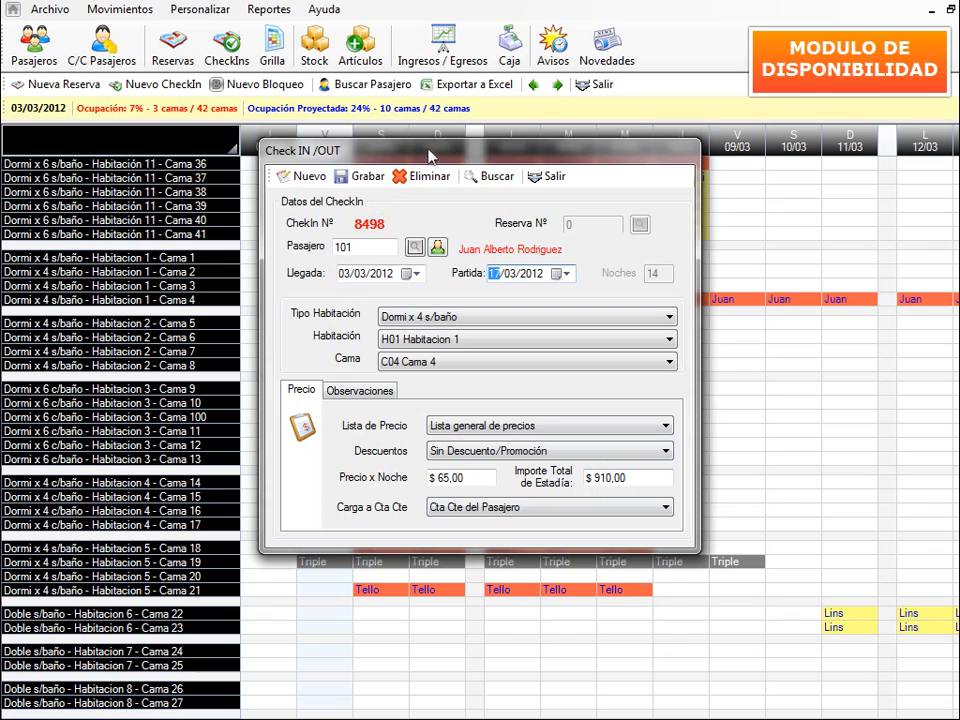
left_click_drag(429, 154, 436, 348)
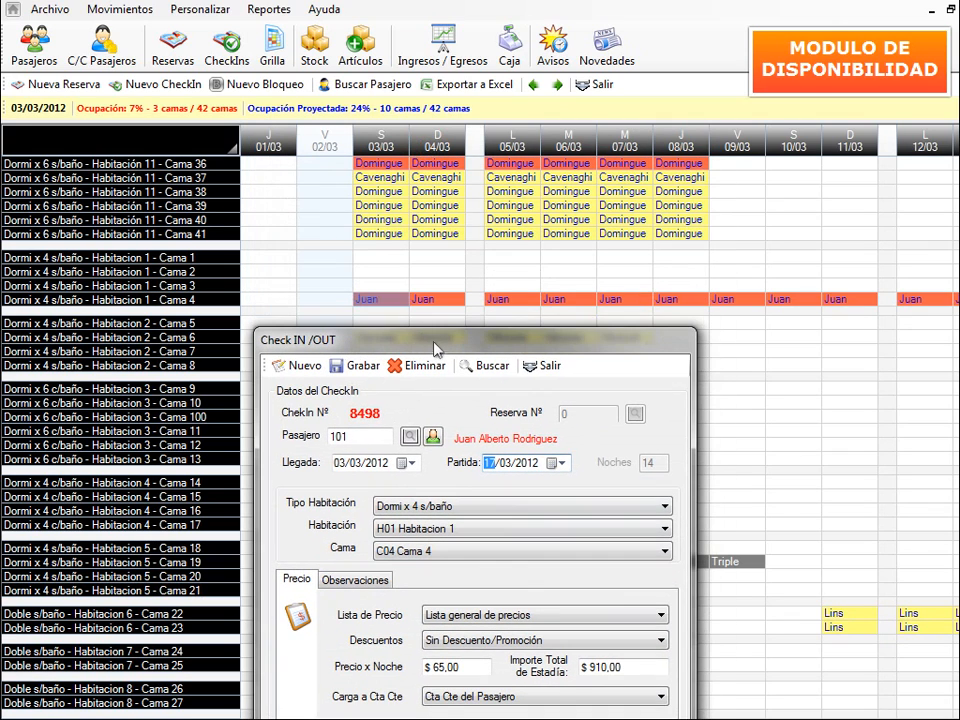
left_click(545, 366)
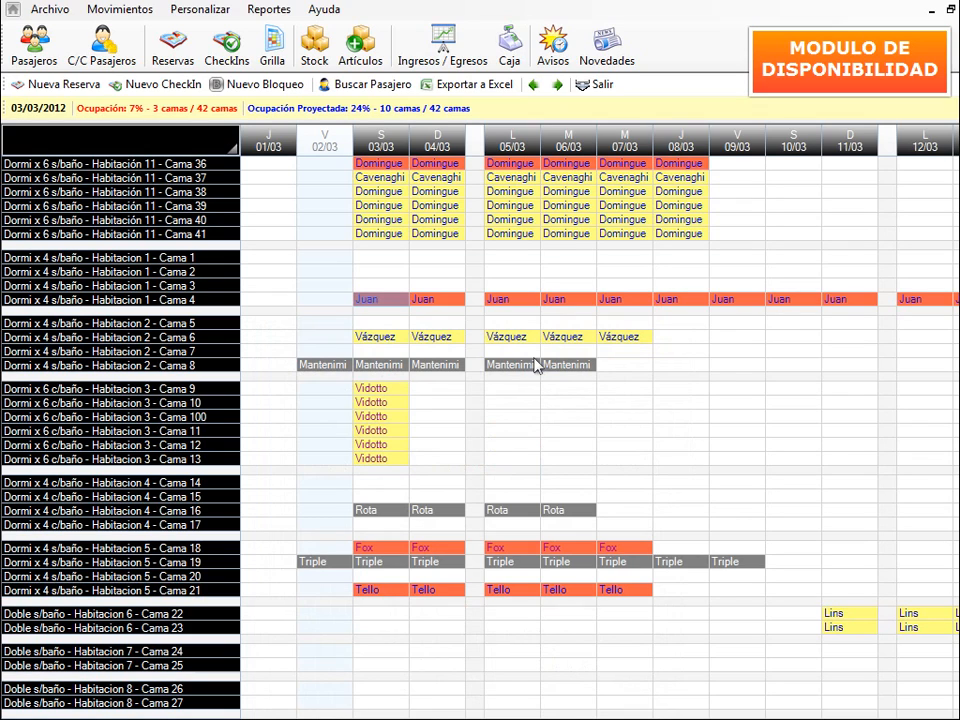
- Shorten Cama 4's check-in 8498 to depart 05/03/2012, 2 nights for $ 130,00
double_click(500, 298)
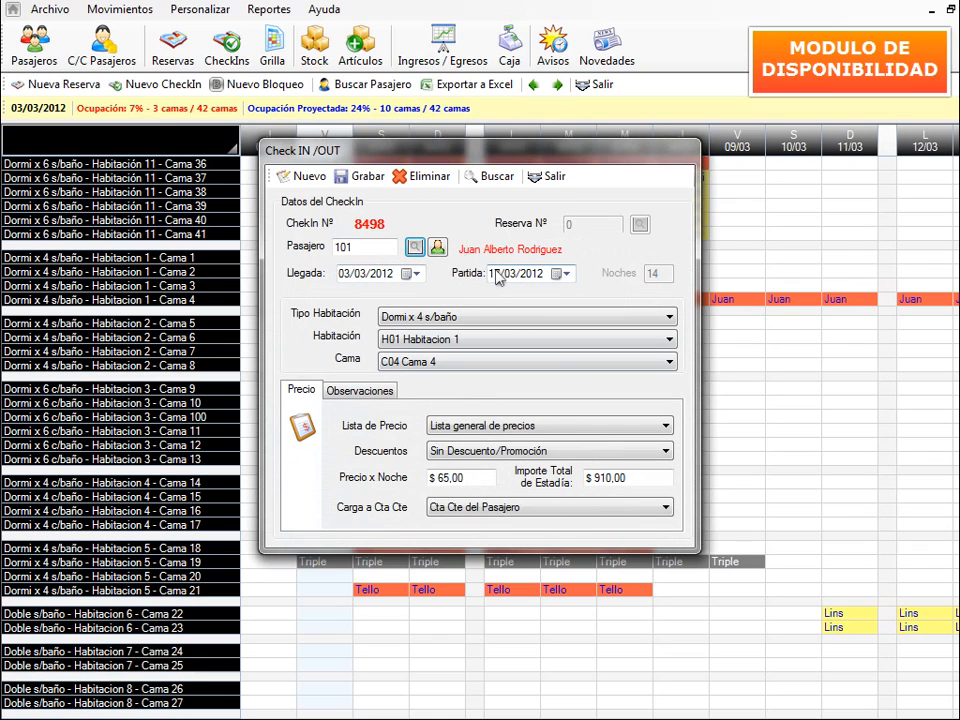
left_click(495, 274)
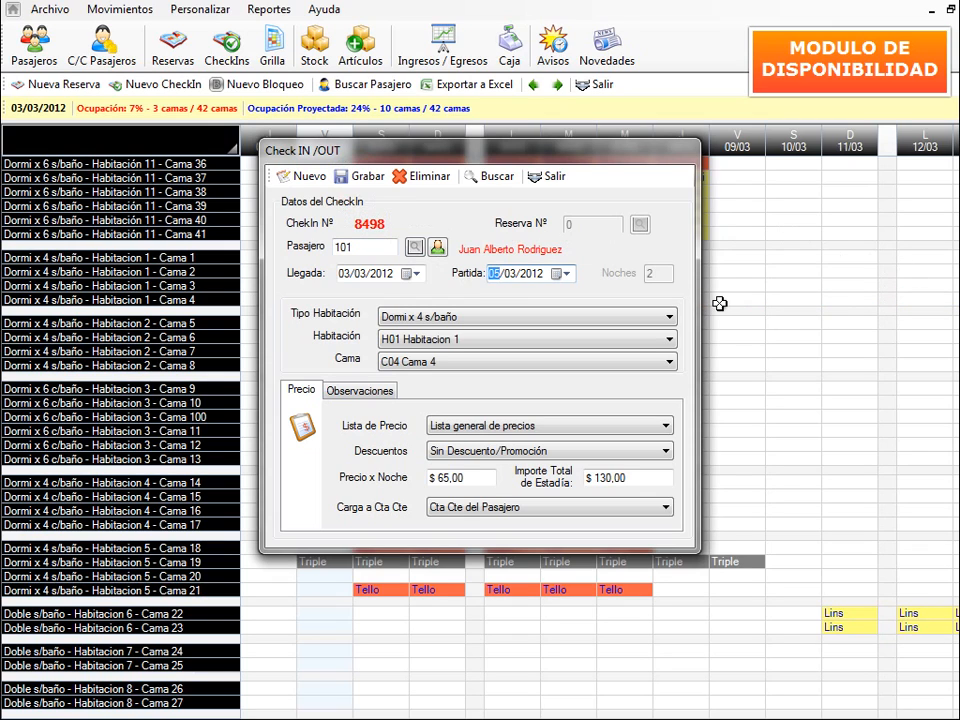
left_click(547, 177)
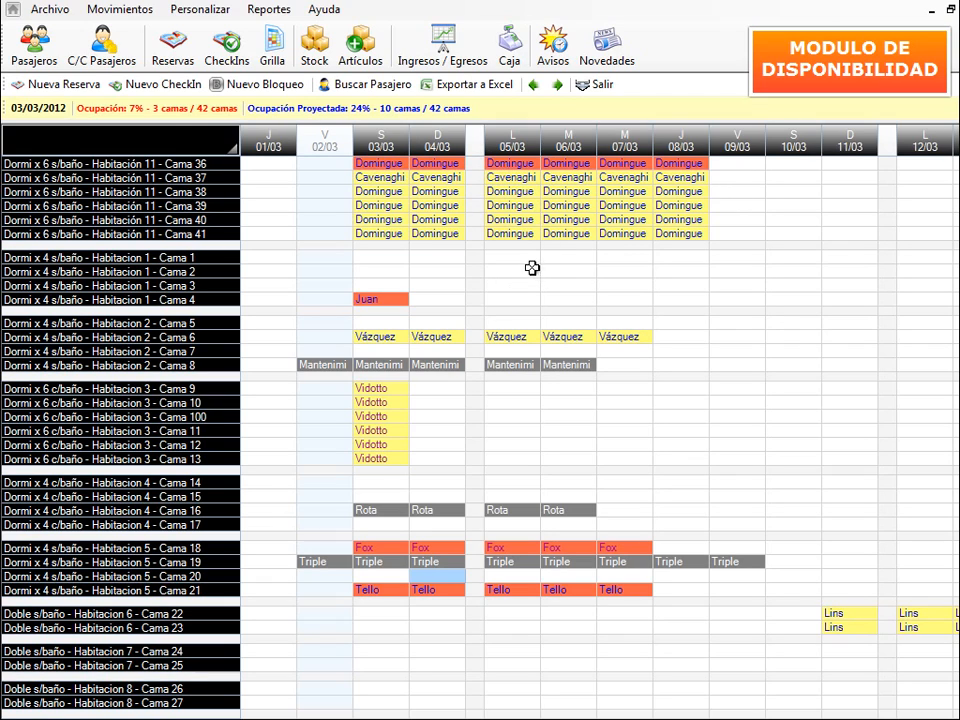
- Shorten Cama 36's check-in 8501 to depart 06/03/2012, 3 nights for $ 180,00
double_click(518, 163)
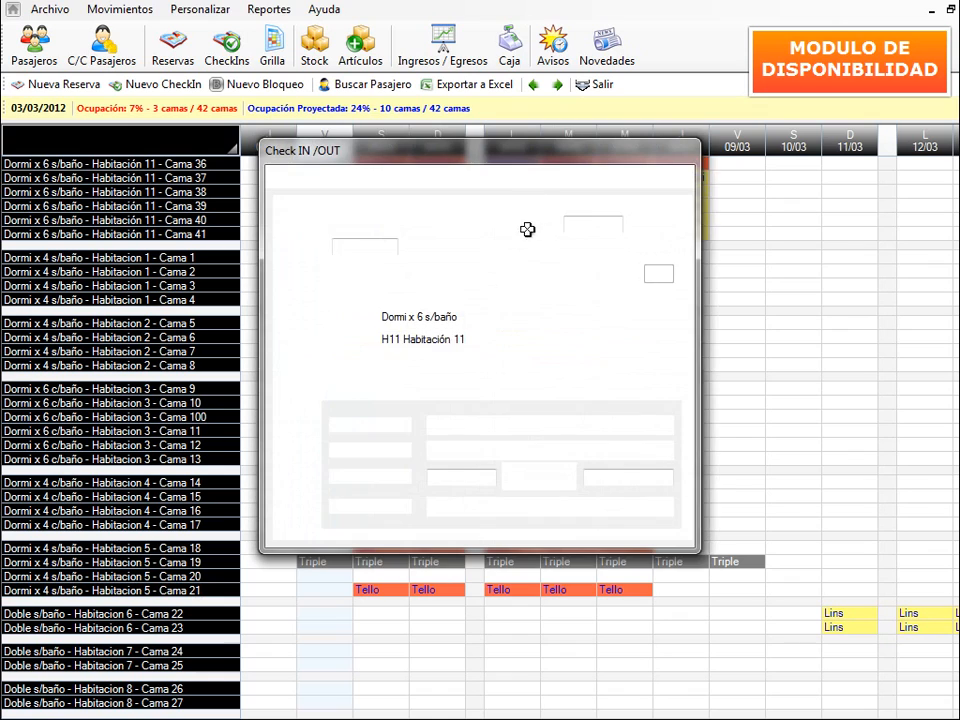
left_click_drag(455, 157, 537, 255)
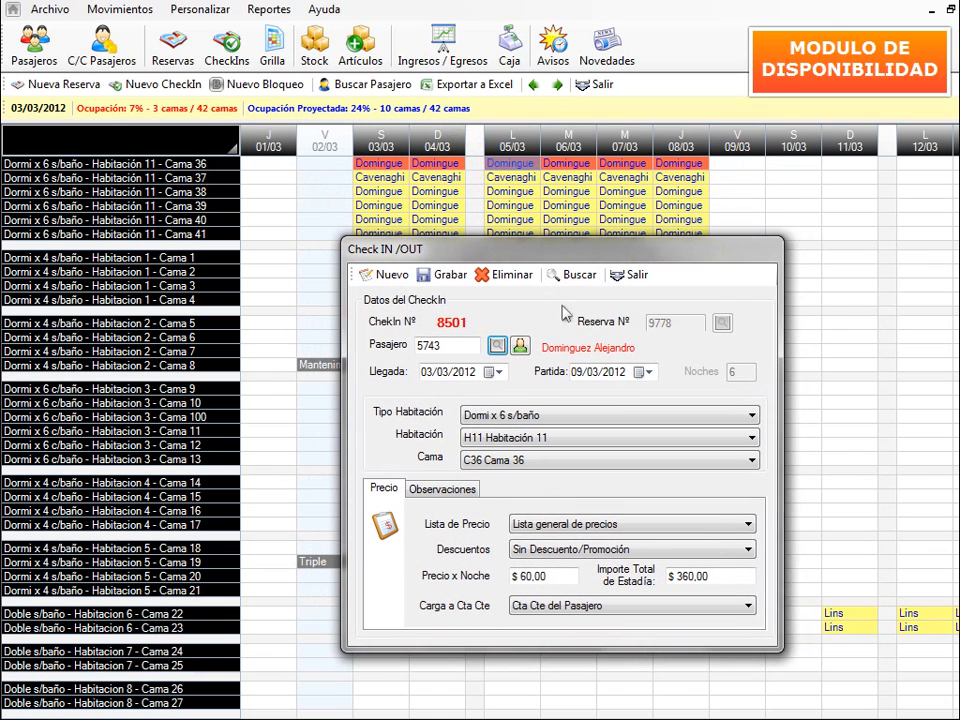
left_click(575, 374)
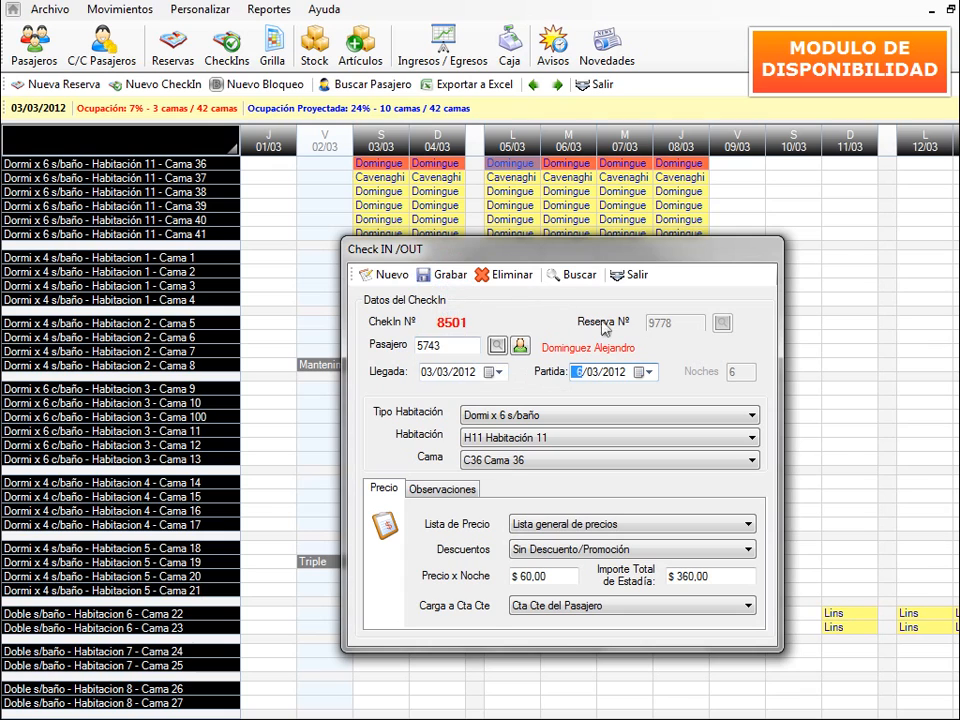
left_click(636, 272)
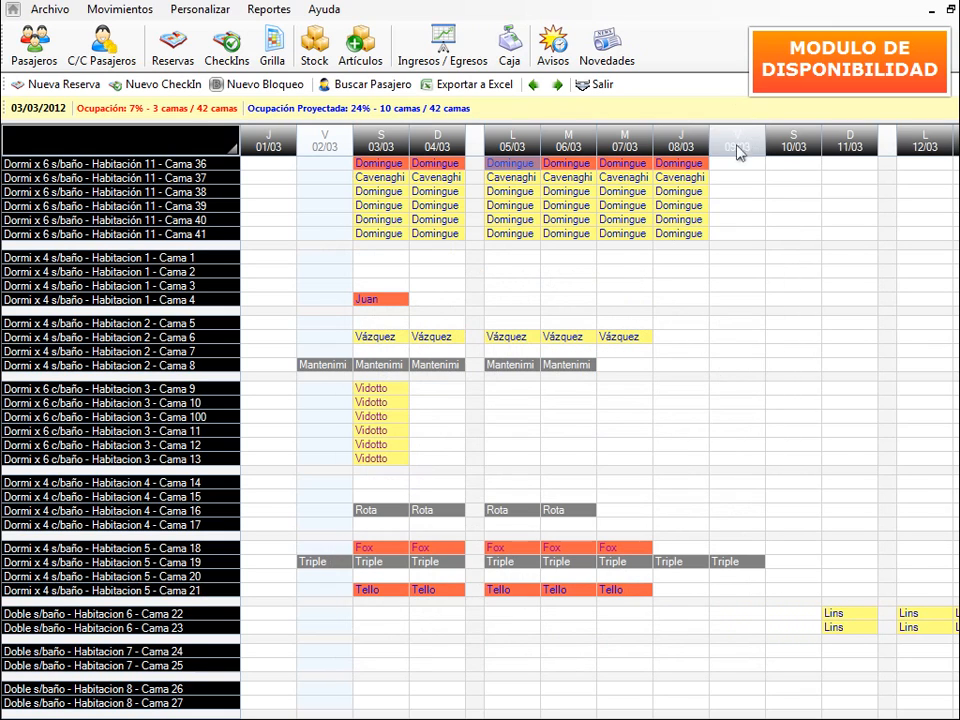
- Confirm the Cama 36 change and mark Cama 3 for nights 06/03 to 08/03
double_click(373, 216)
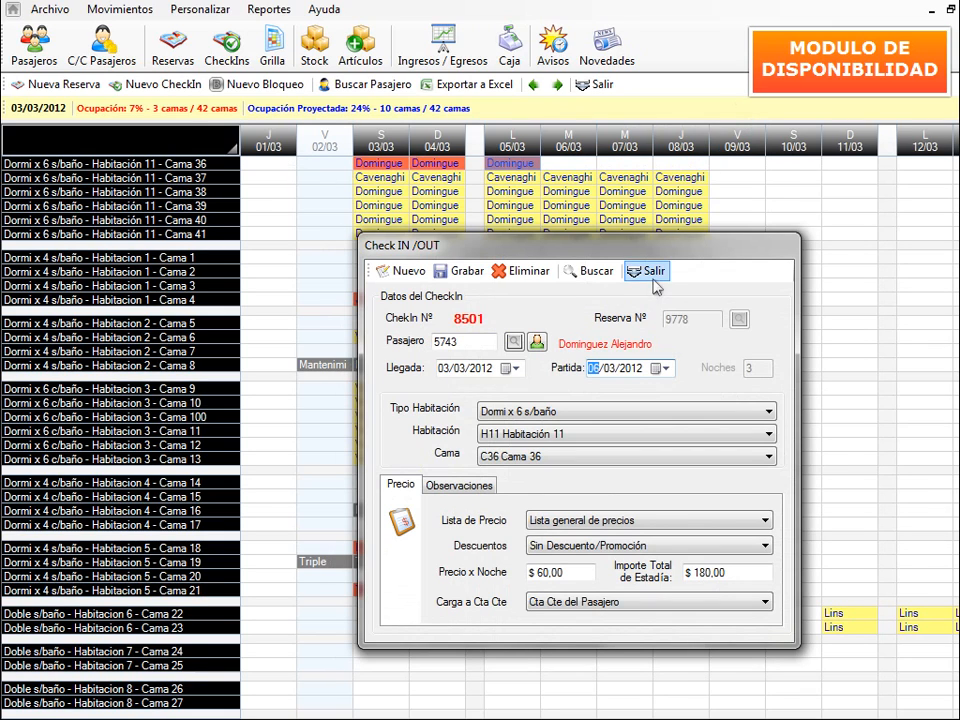
left_click(650, 274)
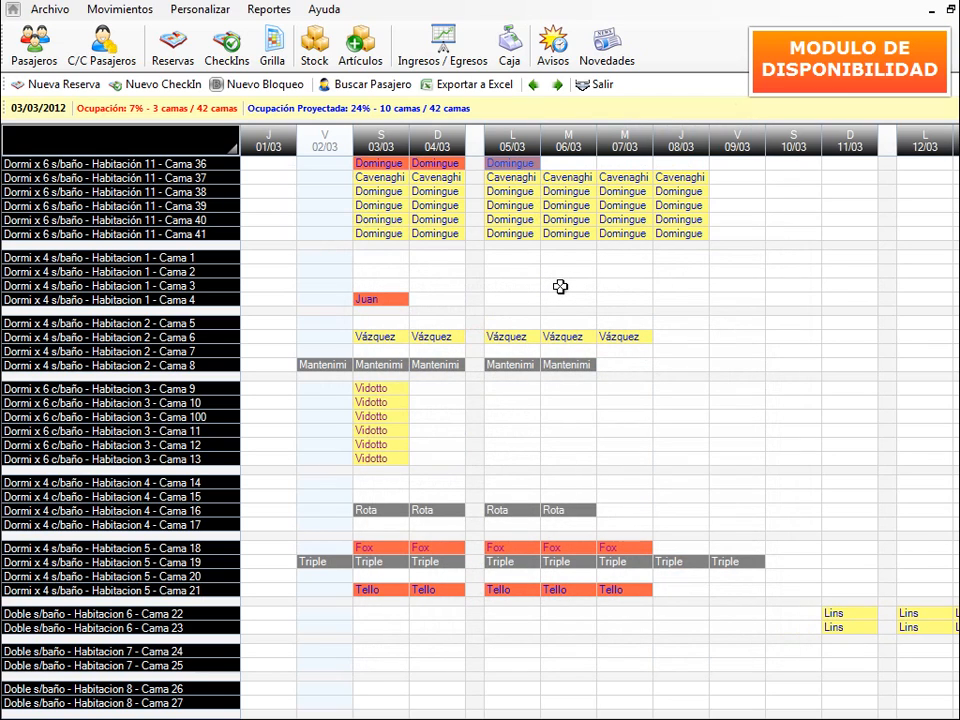
left_click_drag(560, 287, 692, 285)
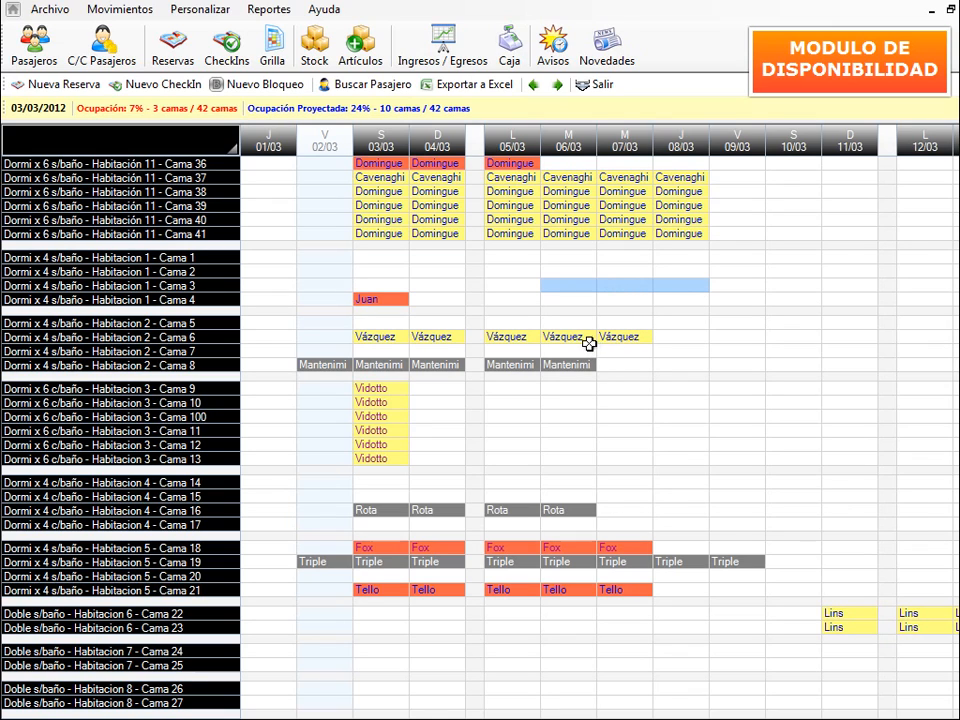
- Start a new check-in on Cama 3 for 06/03–09/03 and bring up the guest search
left_click(160, 85)
left_click_drag(435, 146, 427, 283)
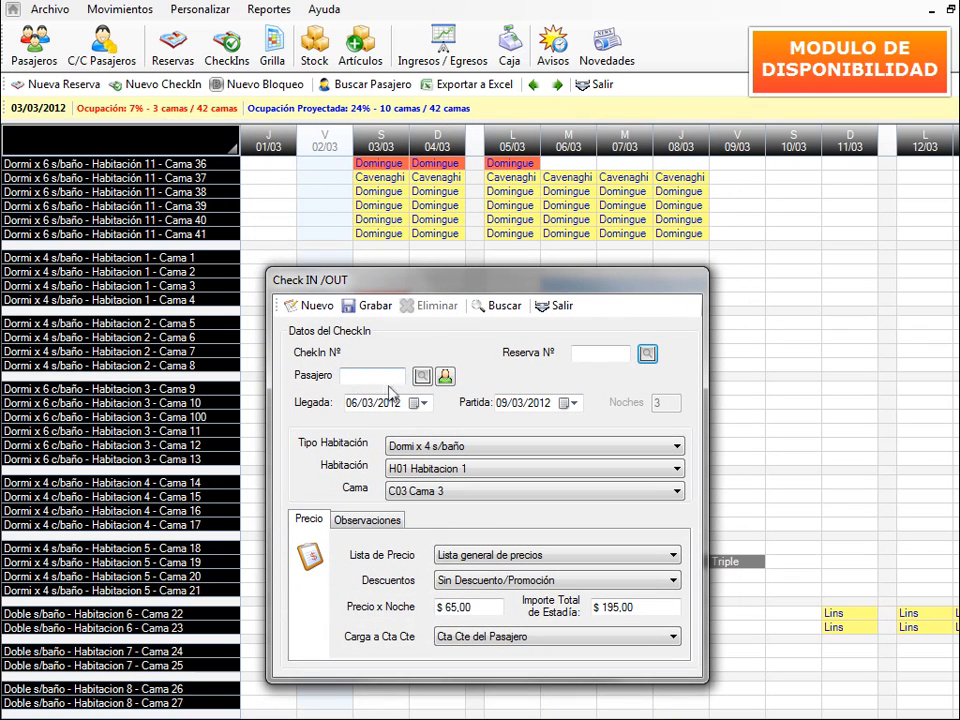
left_click(421, 377)
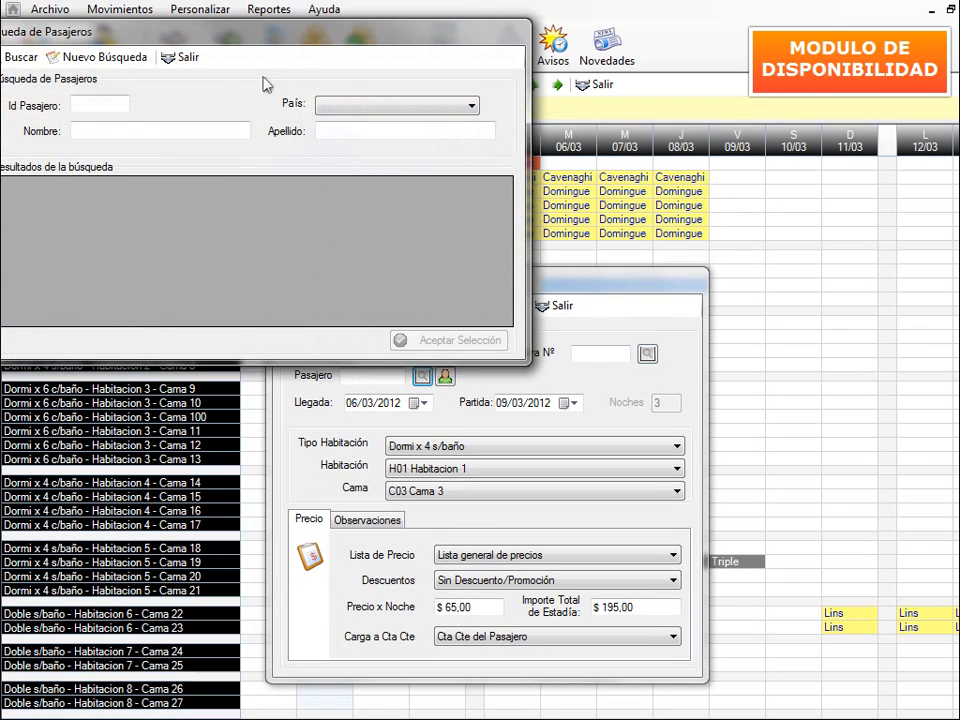
left_click_drag(265, 33, 390, 243)
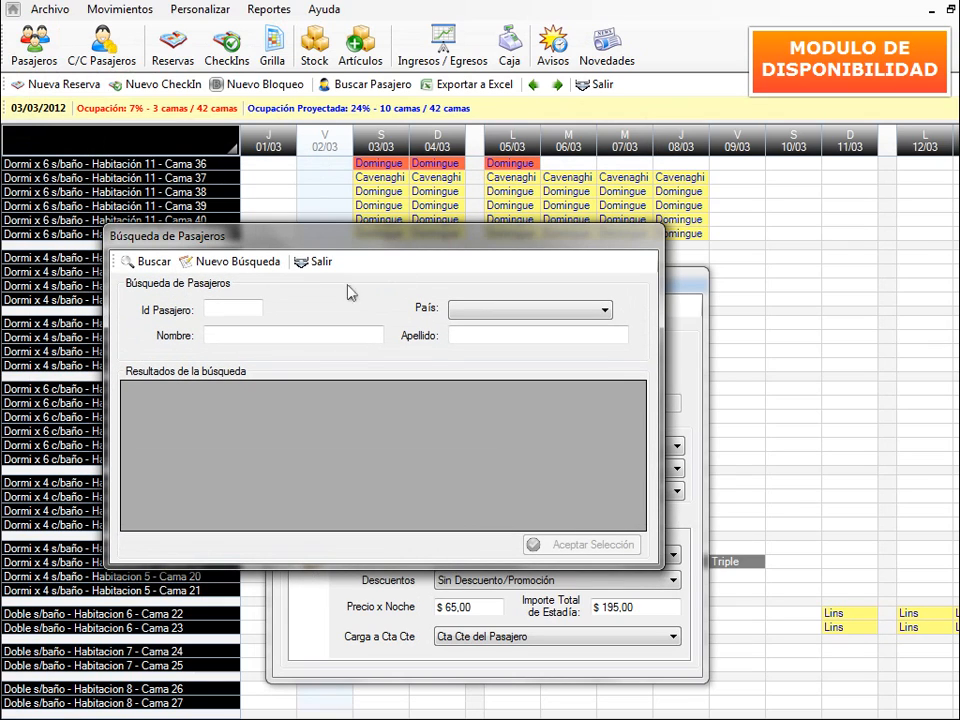
- Find the existing guest by surname and save check-in 8503, 3 nights for $ 195,00
left_click(254, 336)
left_click(469, 331)
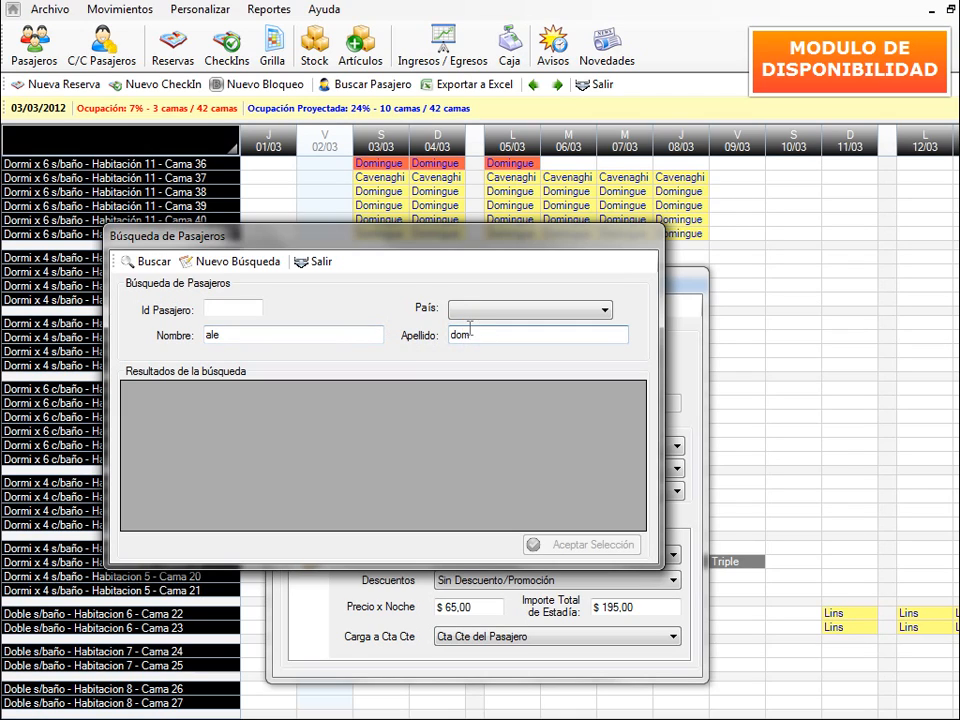
type("domin")
left_click(148, 261)
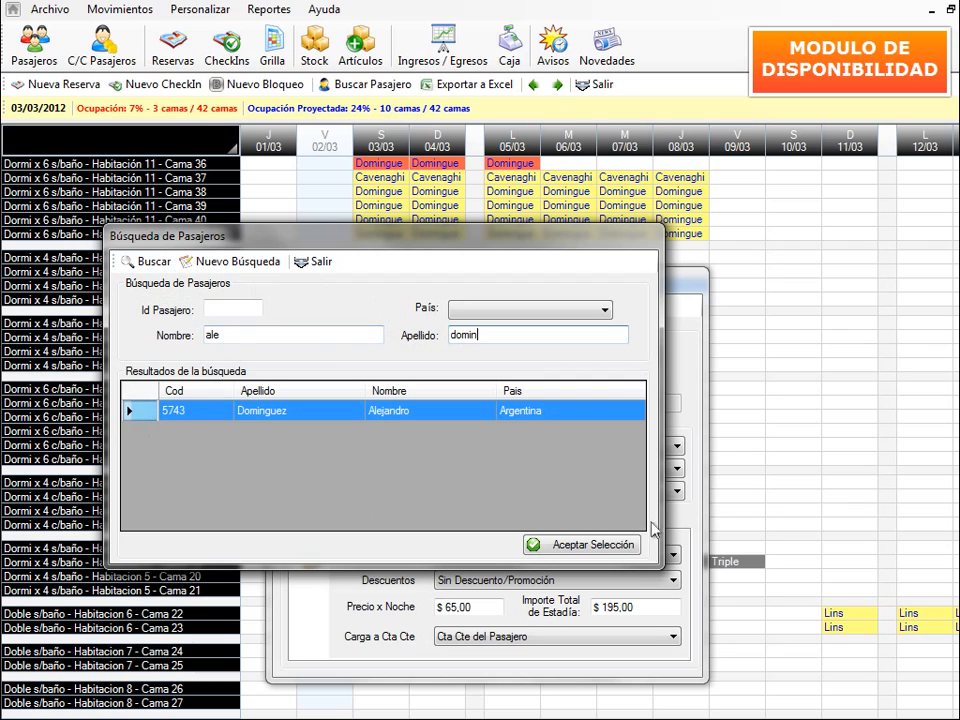
left_click(566, 545)
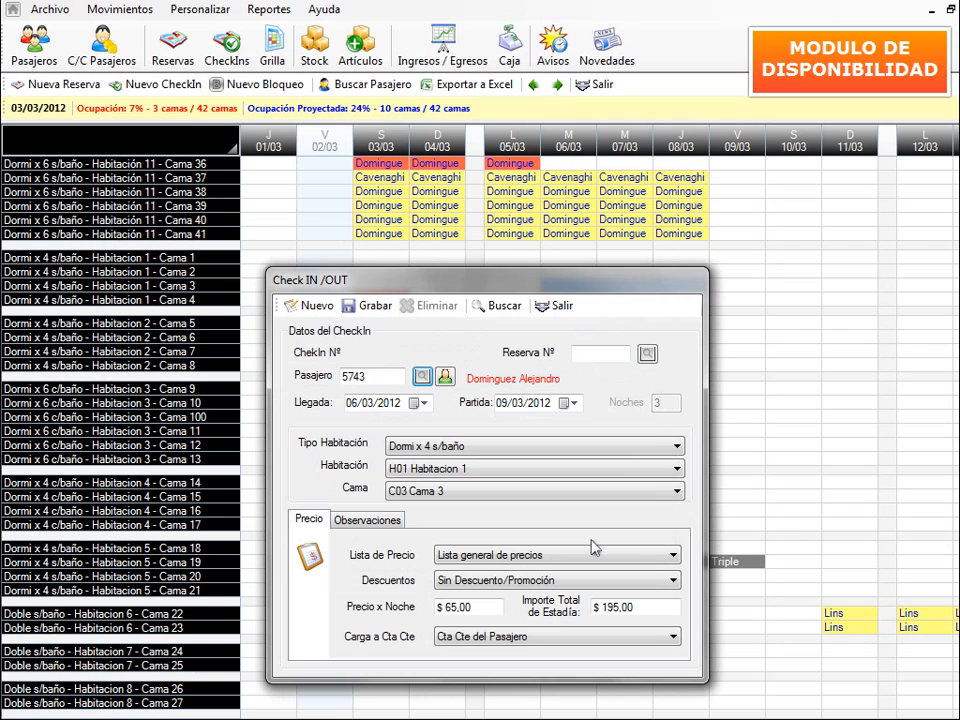
left_click(365, 306)
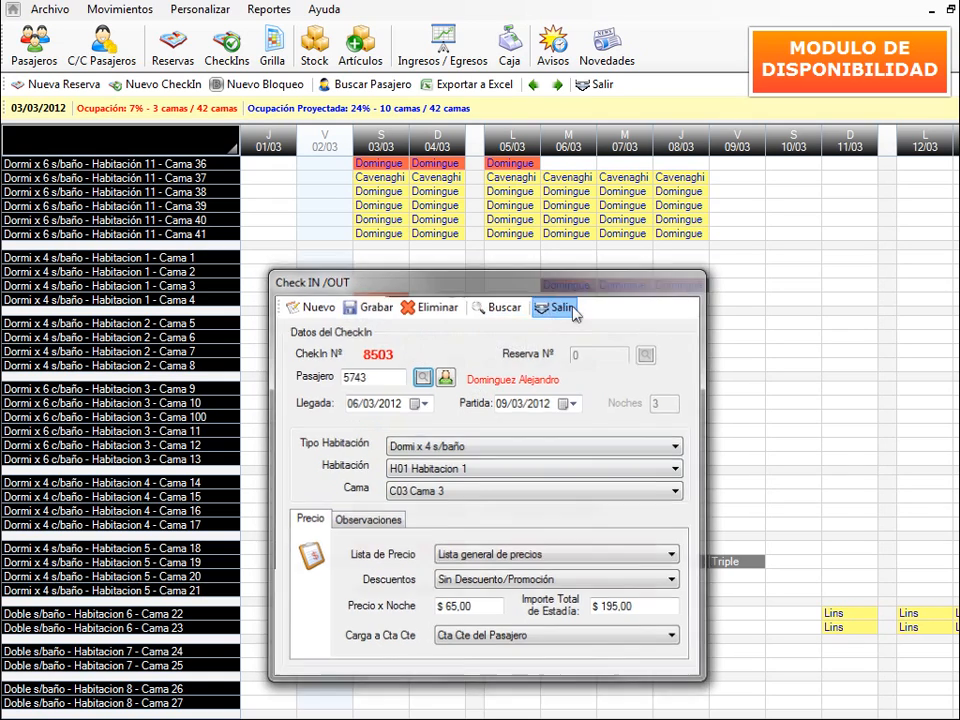
left_click(572, 304)
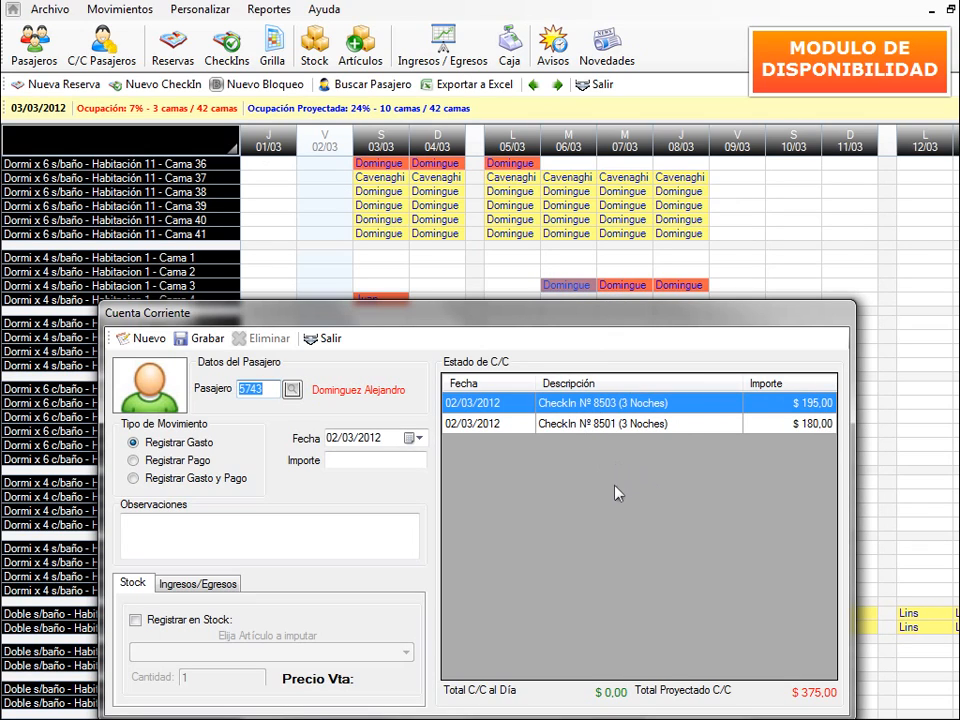
left_click(325, 340)
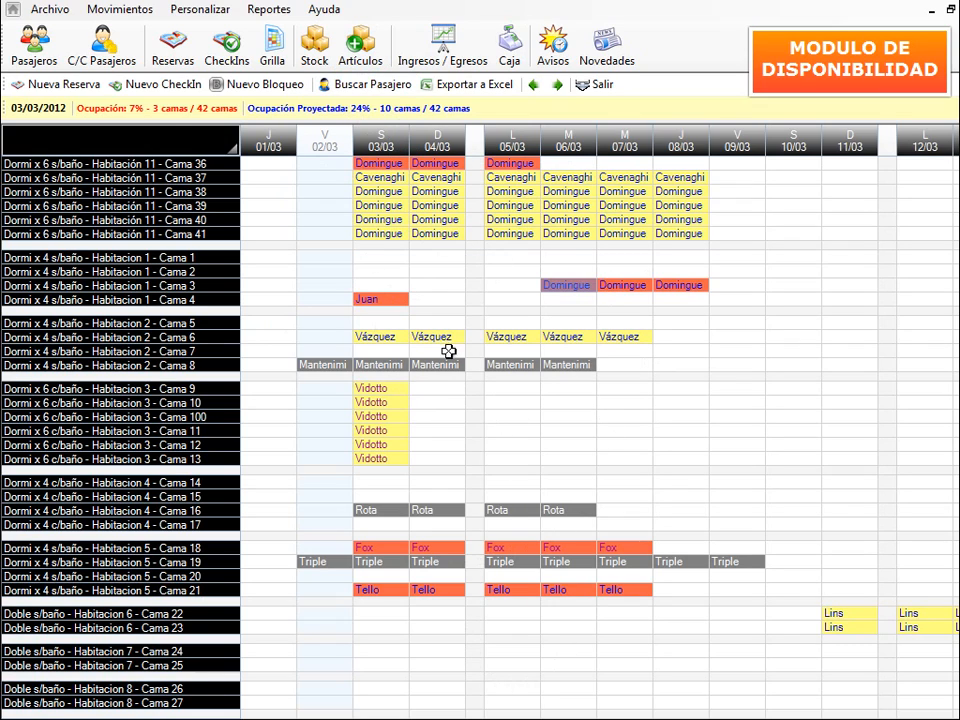
- Search for the guest by surname, jump to their first booking on Cama 18, then close the search
left_click(372, 88)
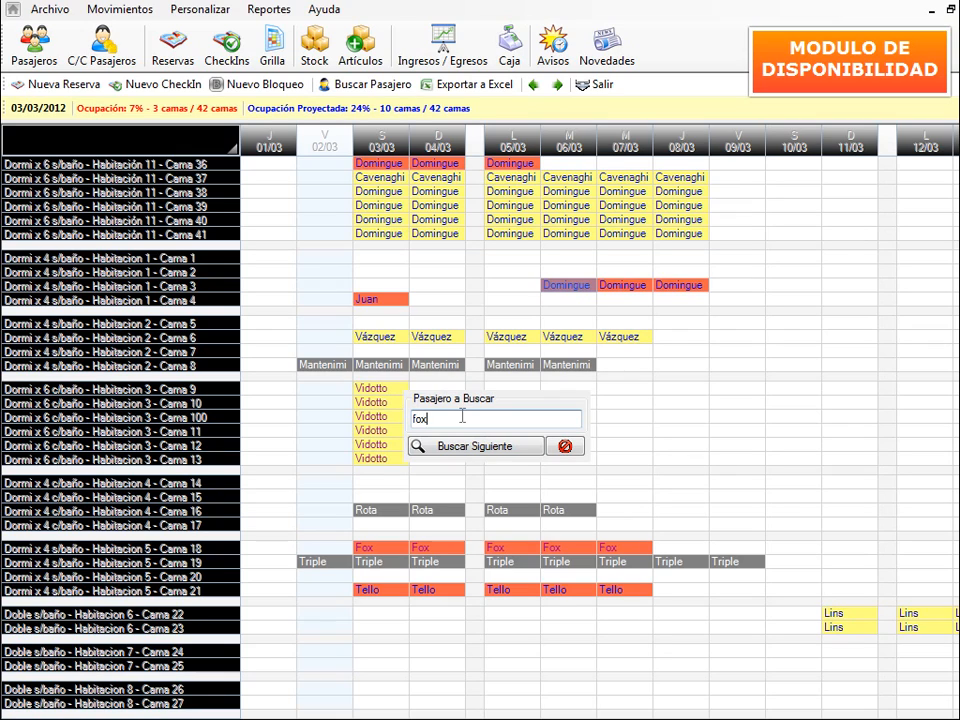
left_click(480, 448)
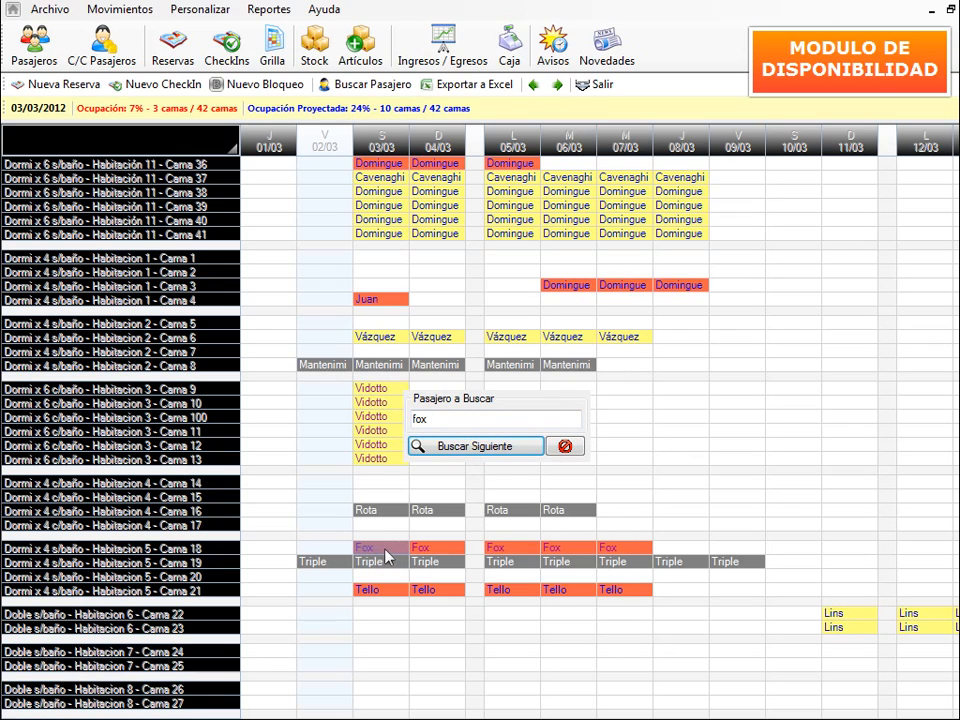
left_click(565, 446)
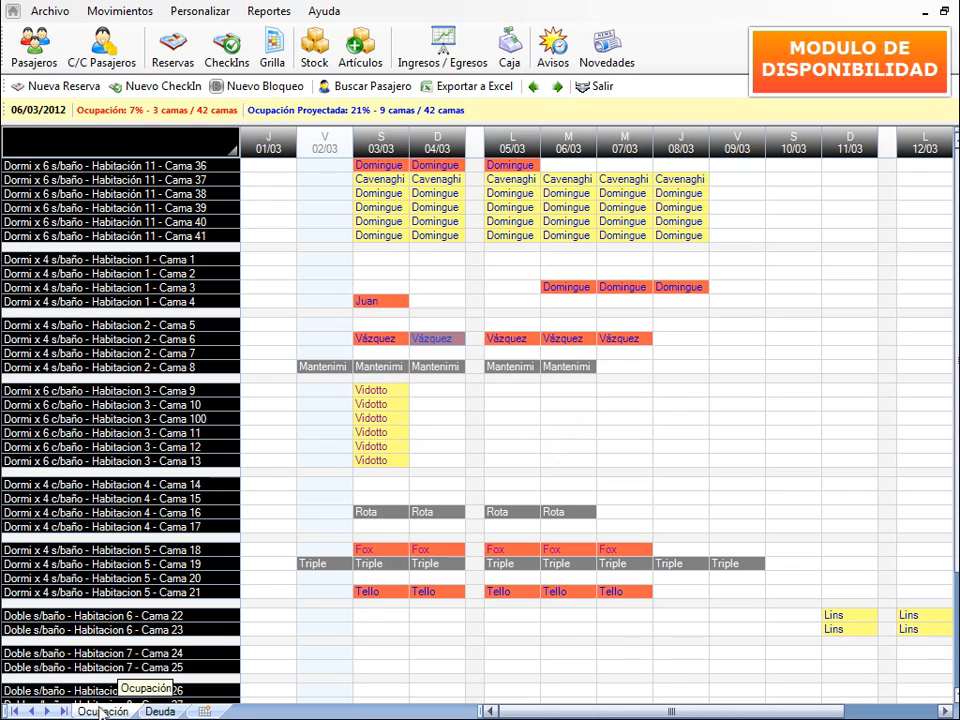
- Switch the grid to the Deuda view and read each booking's debt or credit balance
left_click(160, 712)
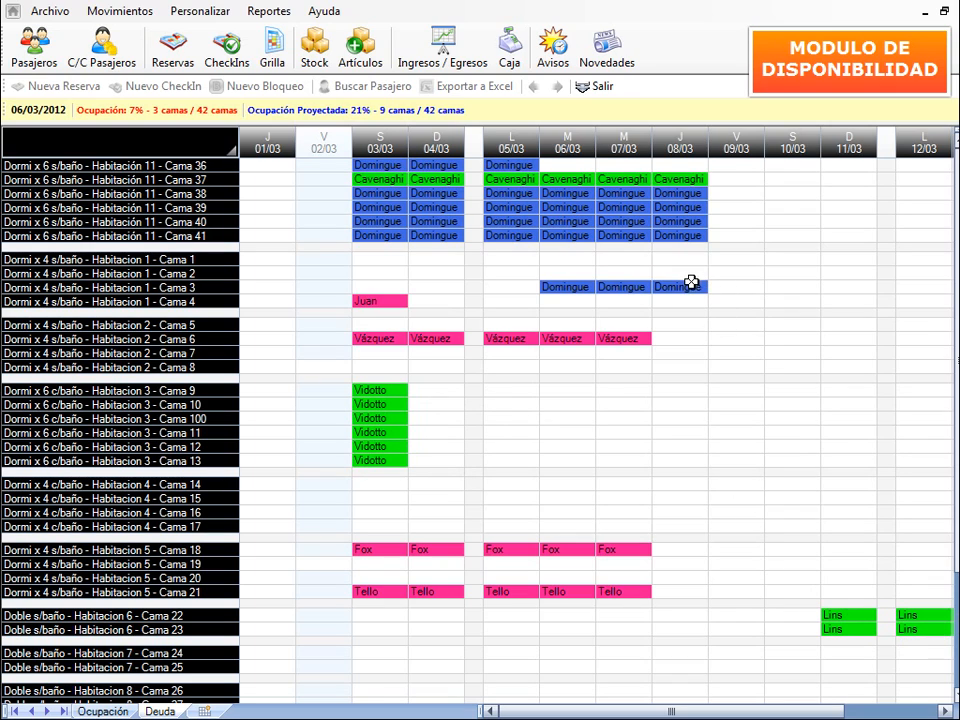
mouse_move(690, 287)
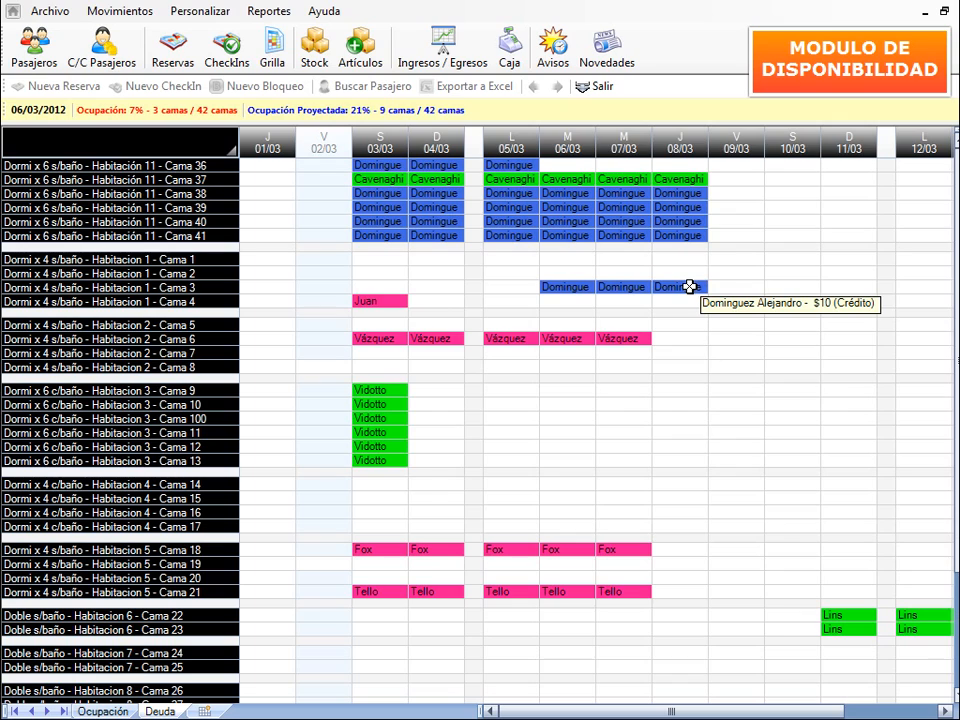
mouse_move(631, 339)
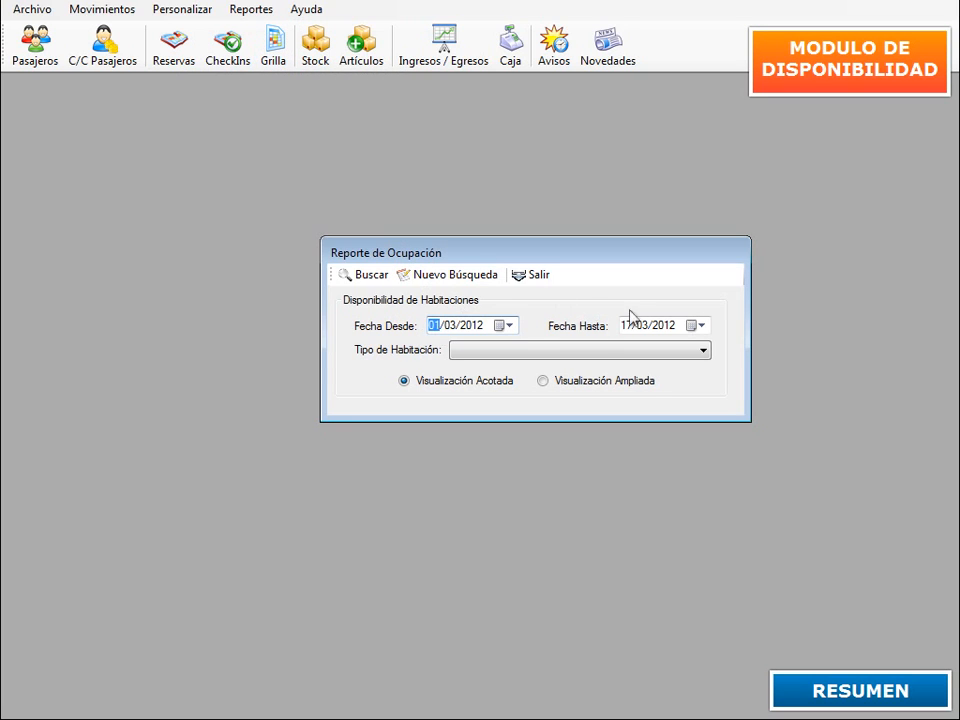
- Set Fecha Hasta to 17/03/2012 and search occupancy for 01/03/2012–17/03/2012
left_click(709, 334)
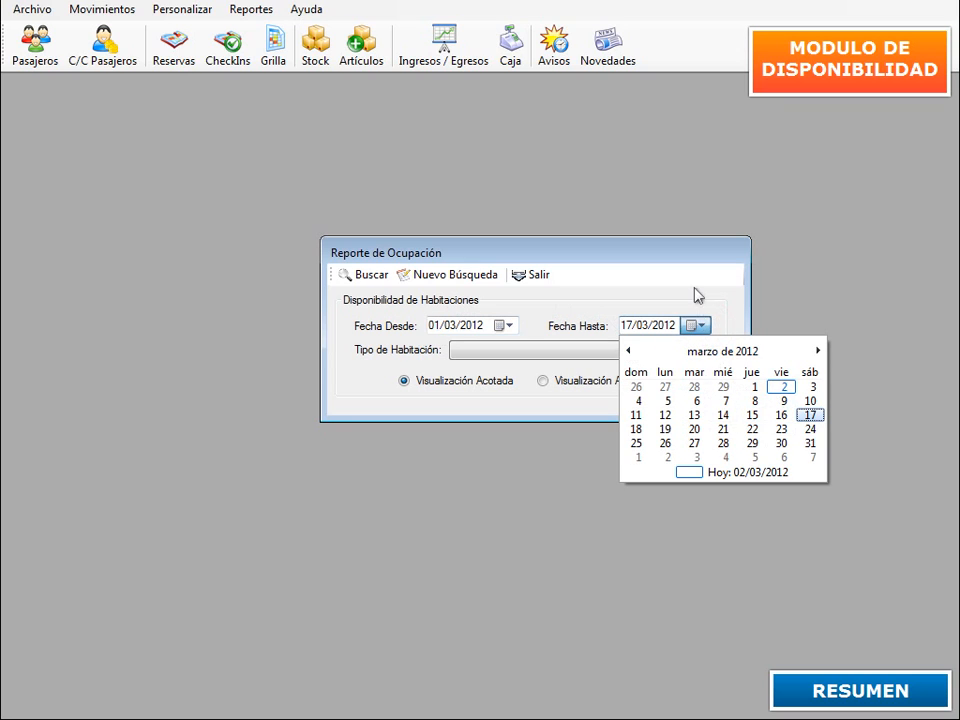
left_click(697, 295)
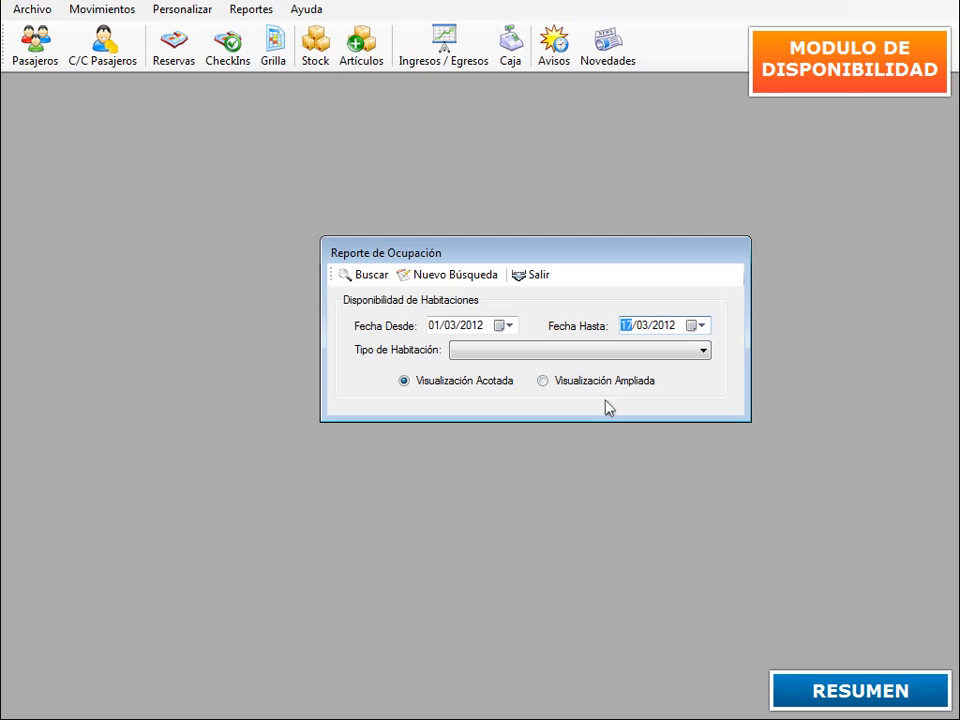
left_click(377, 284)
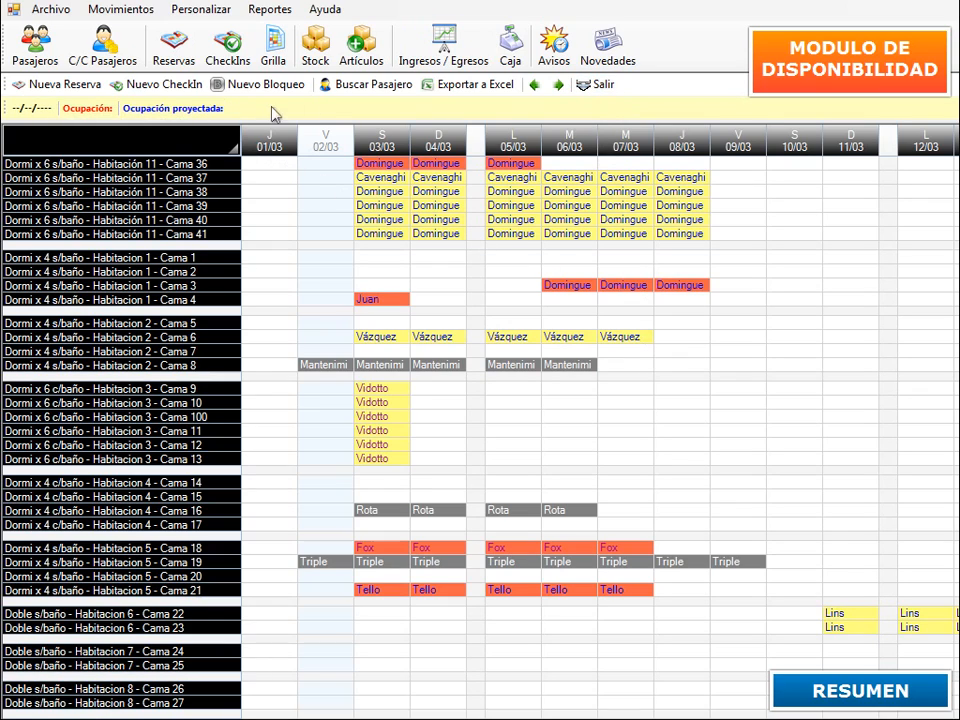
- Read the occupancy for 03/03, 04/03, 05/03 and 06/03 (7%), then select the empty Cama 1 bed on 03/03
left_click(386, 143)
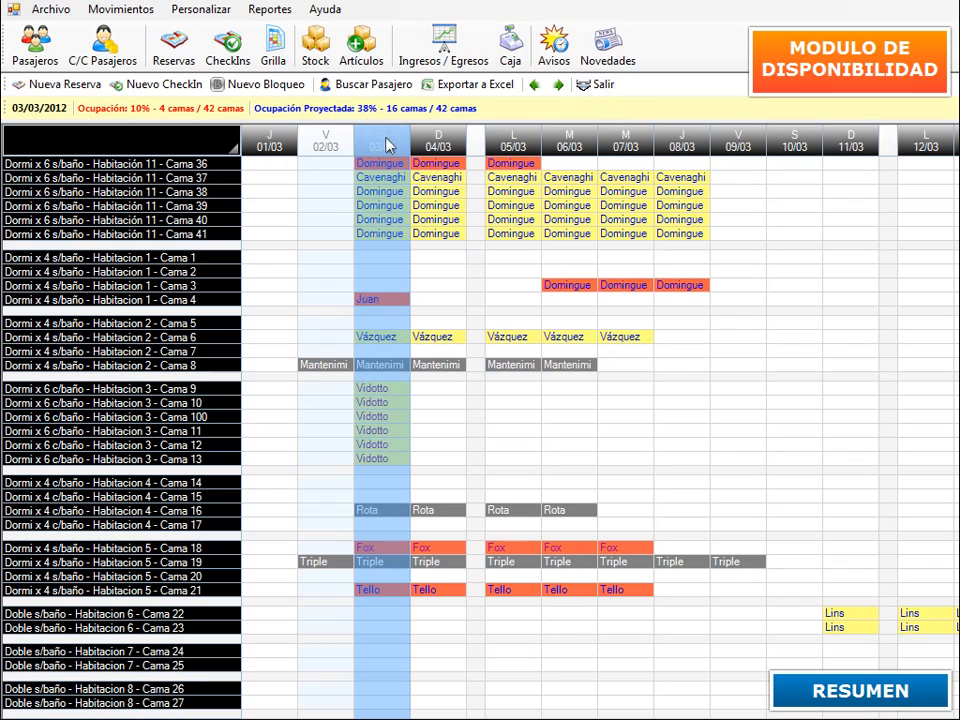
left_click(442, 143)
left_click(508, 143)
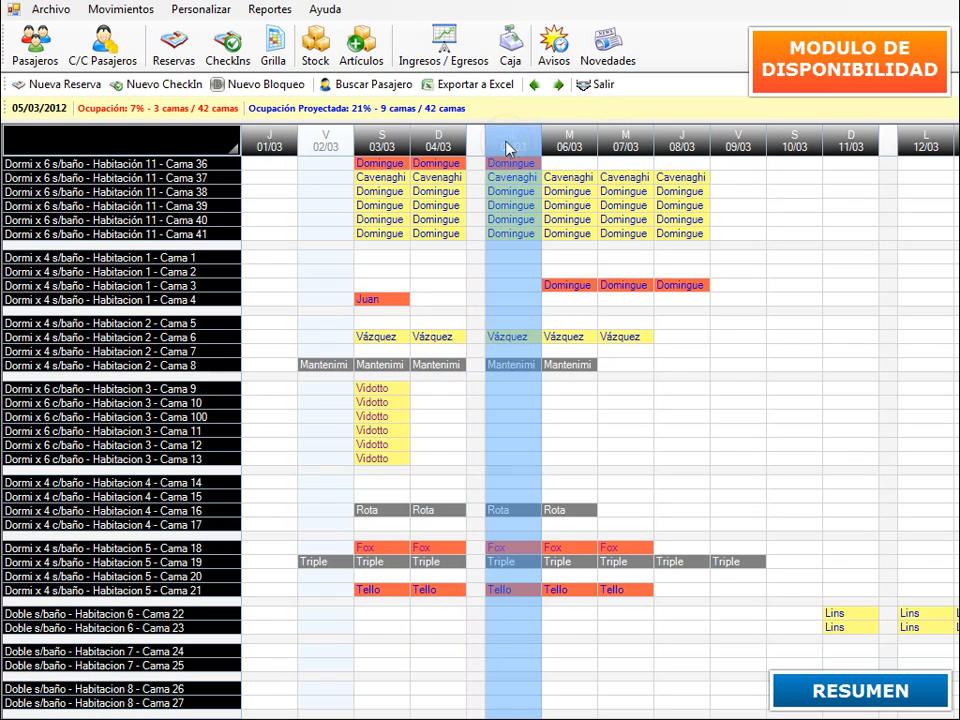
left_click(577, 146)
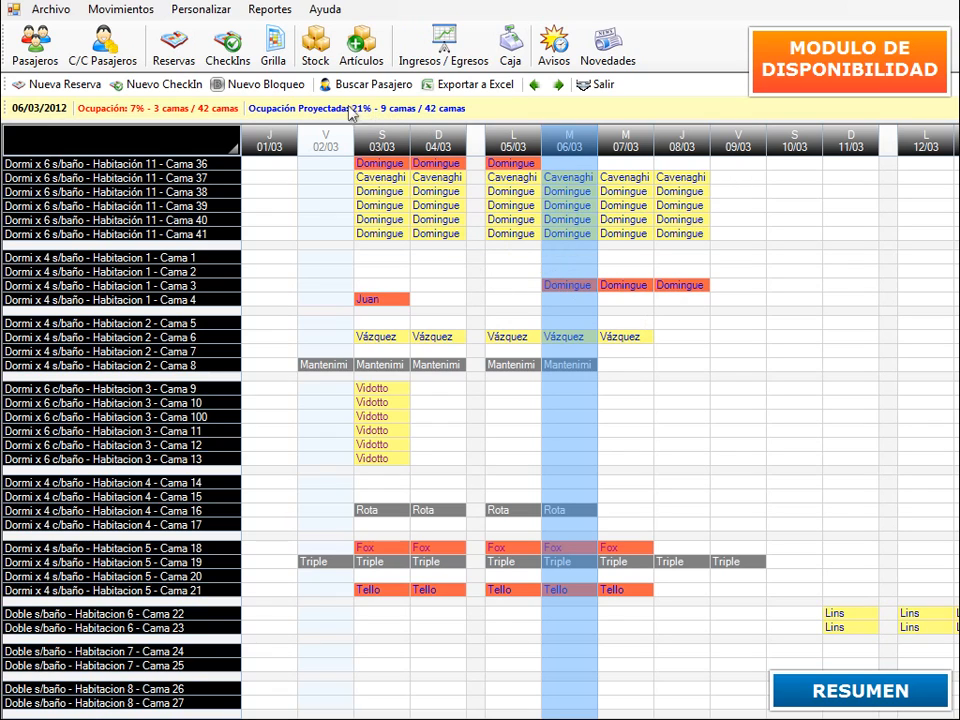
left_click(367, 262)
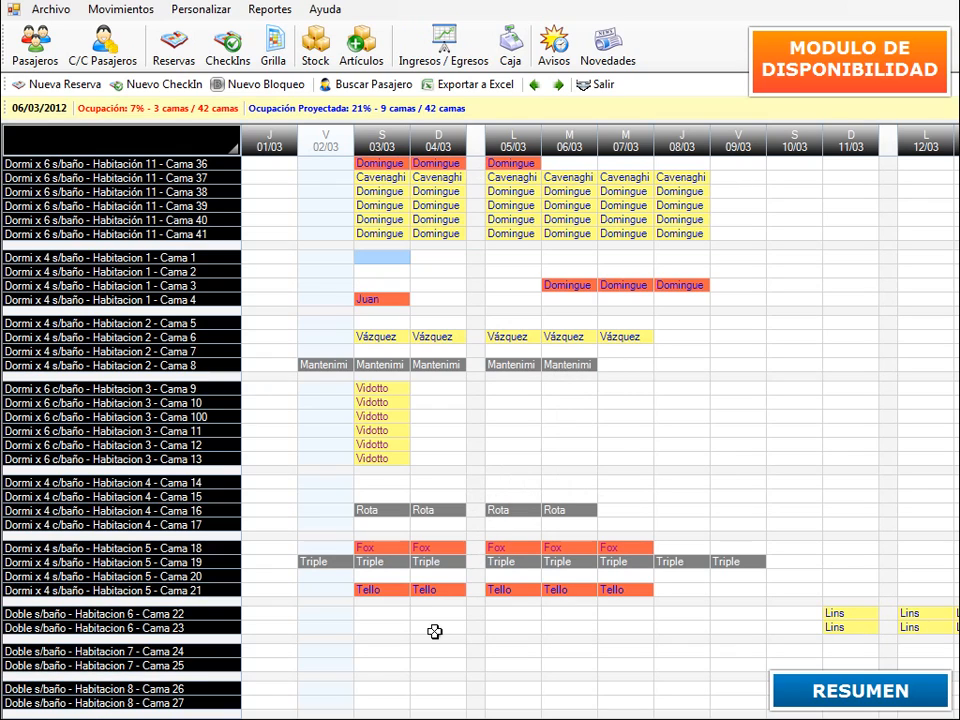
left_click(333, 691)
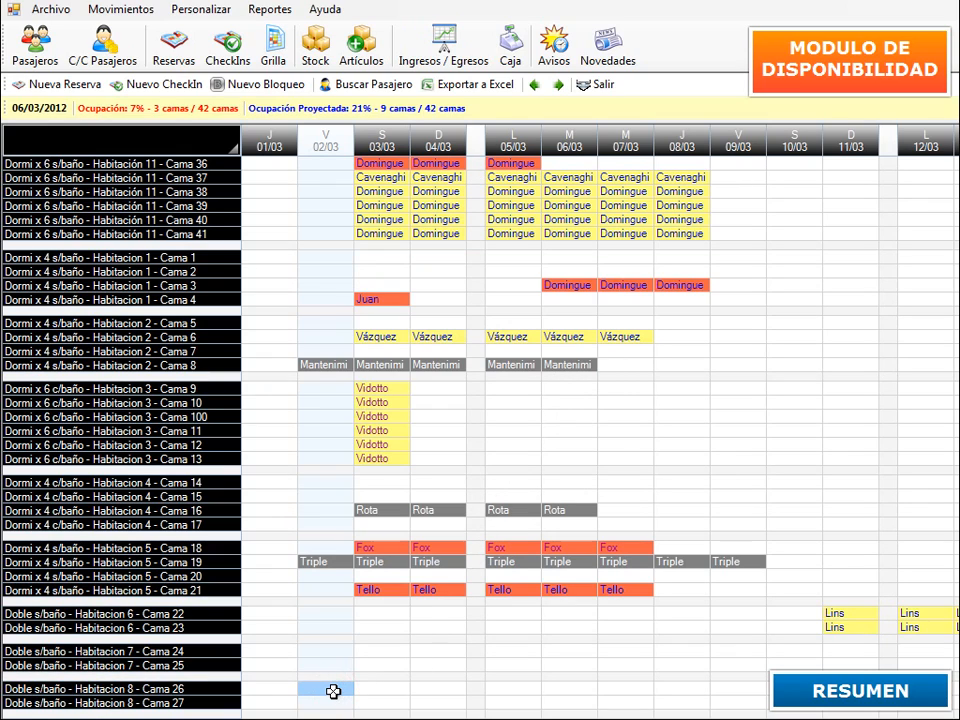
left_click_drag(333, 691, 462, 694)
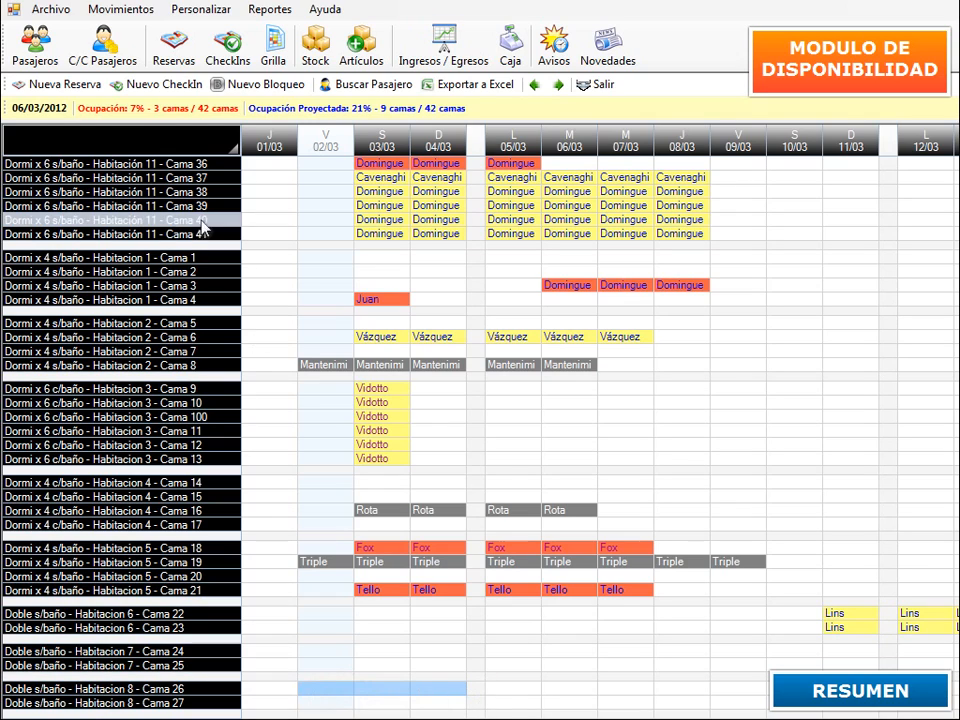
left_click(73, 86)
left_click_drag(797, 275, 572, 175)
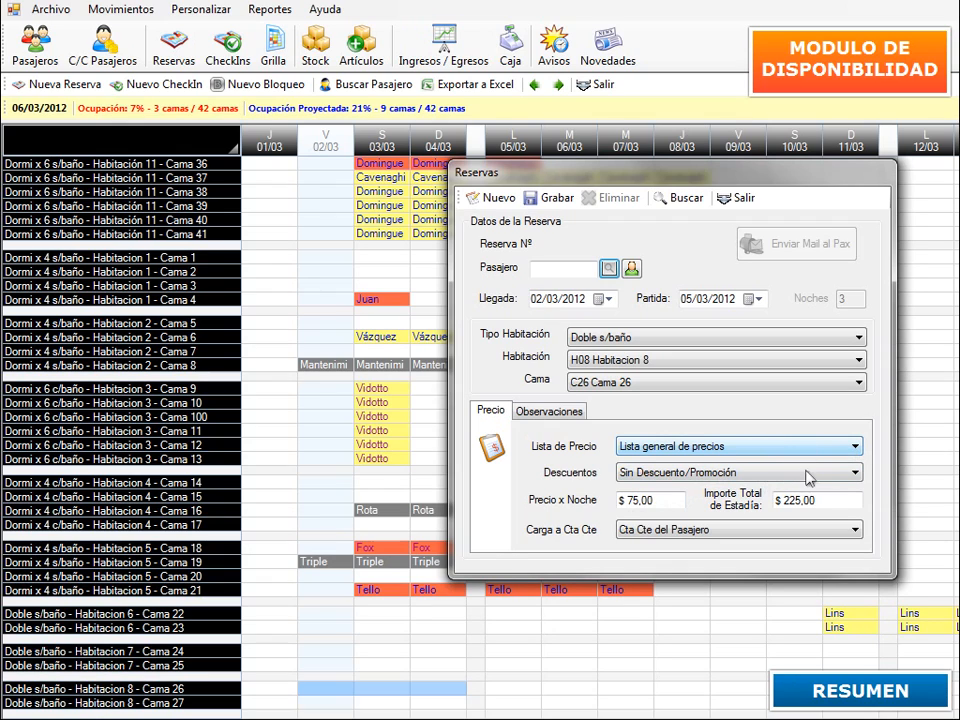
left_click(856, 474)
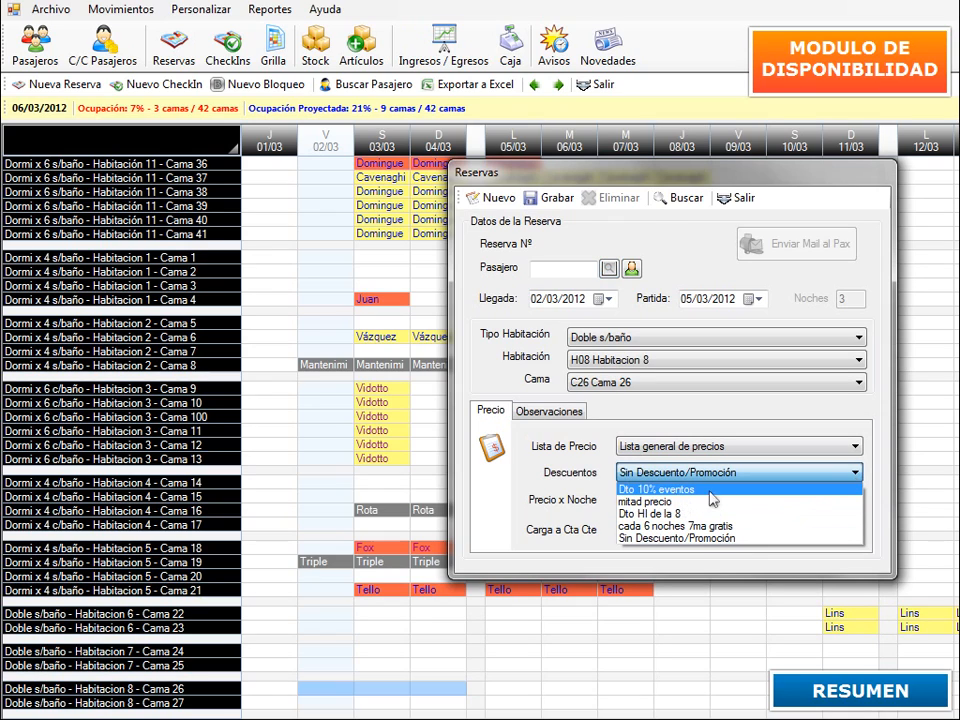
left_click(872, 468)
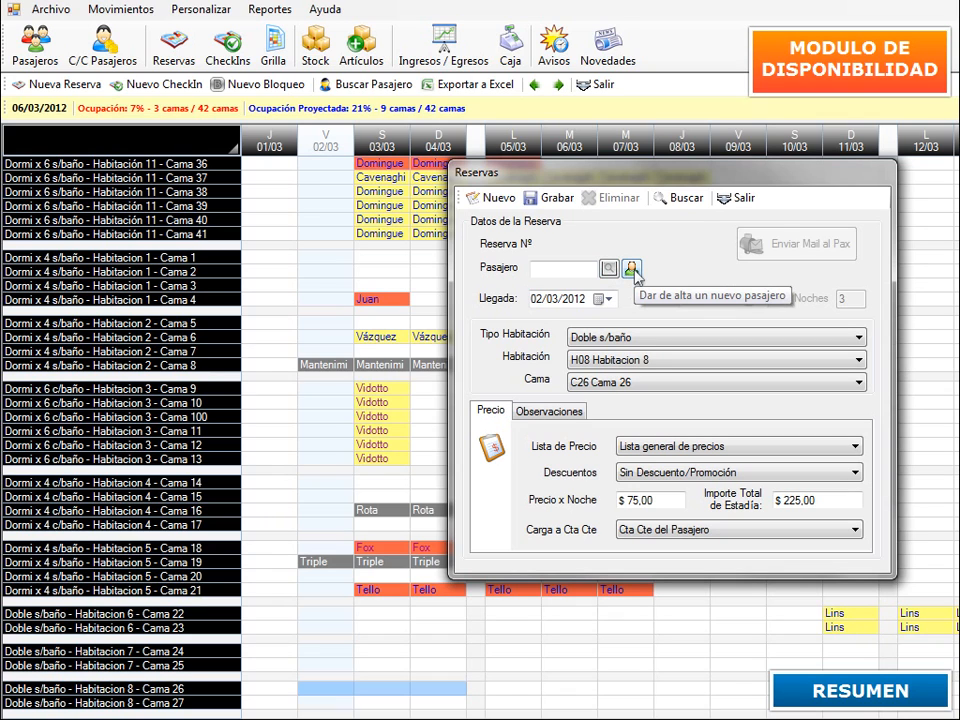
left_click(631, 269)
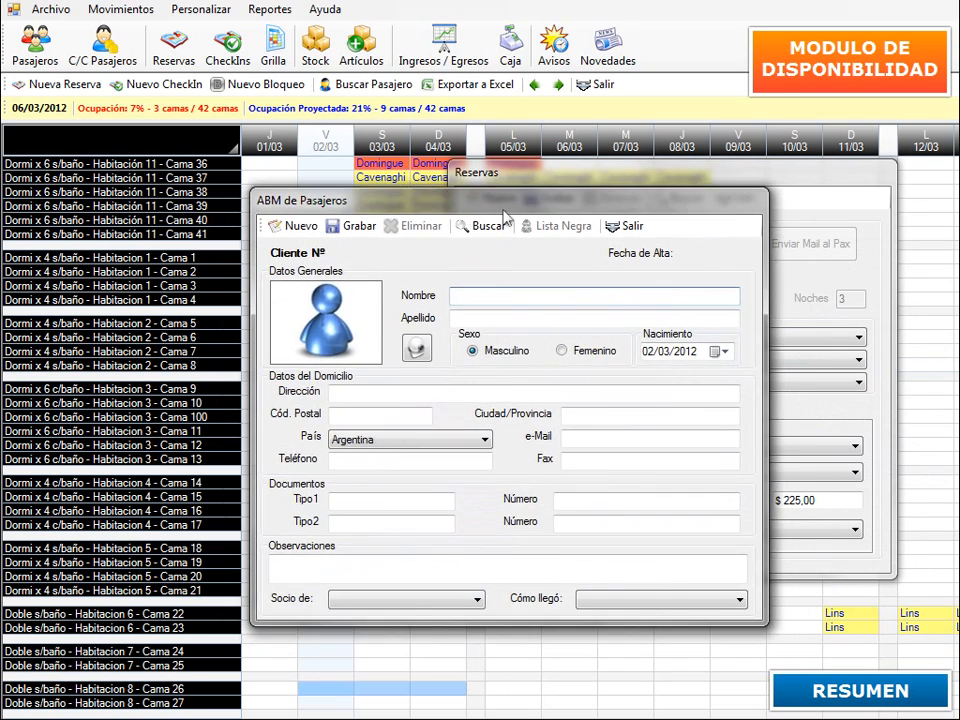
left_click(739, 198)
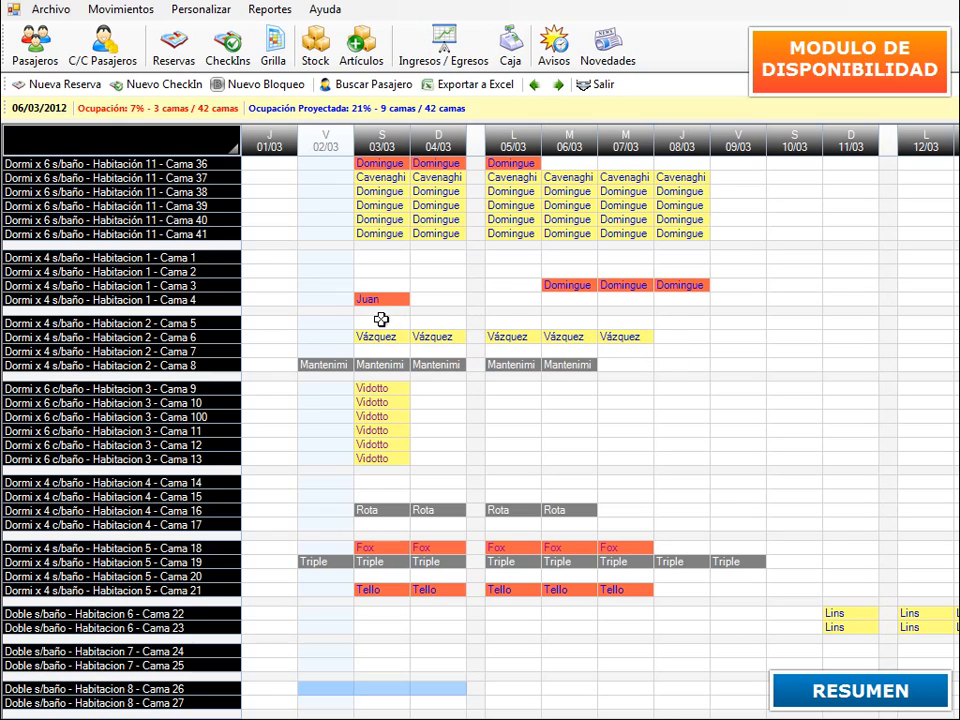
left_click_drag(373, 323, 564, 318)
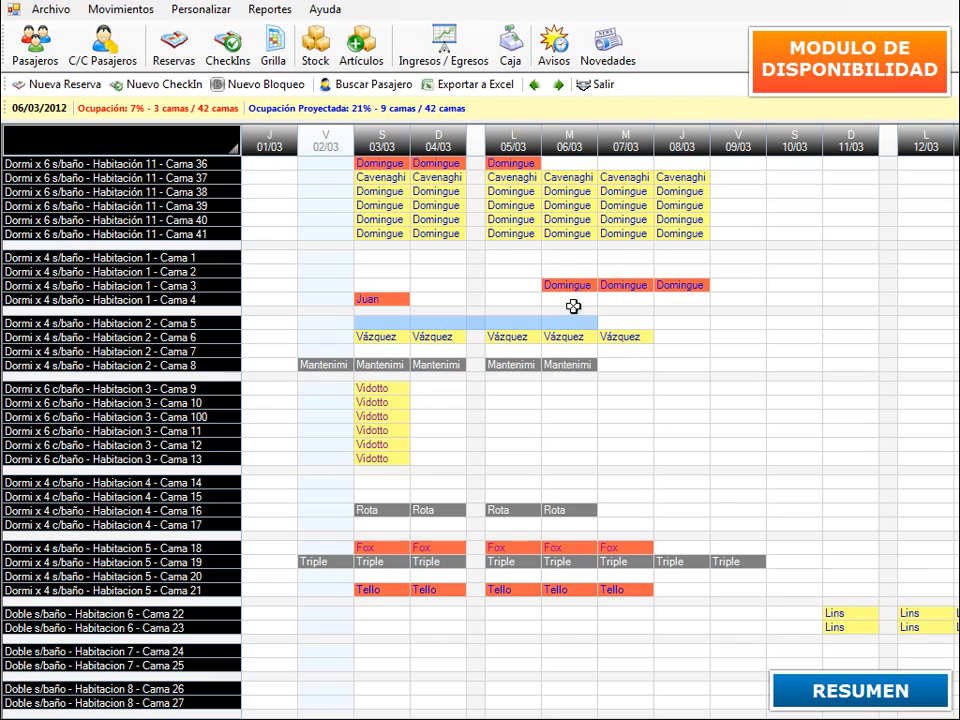
left_click(150, 88)
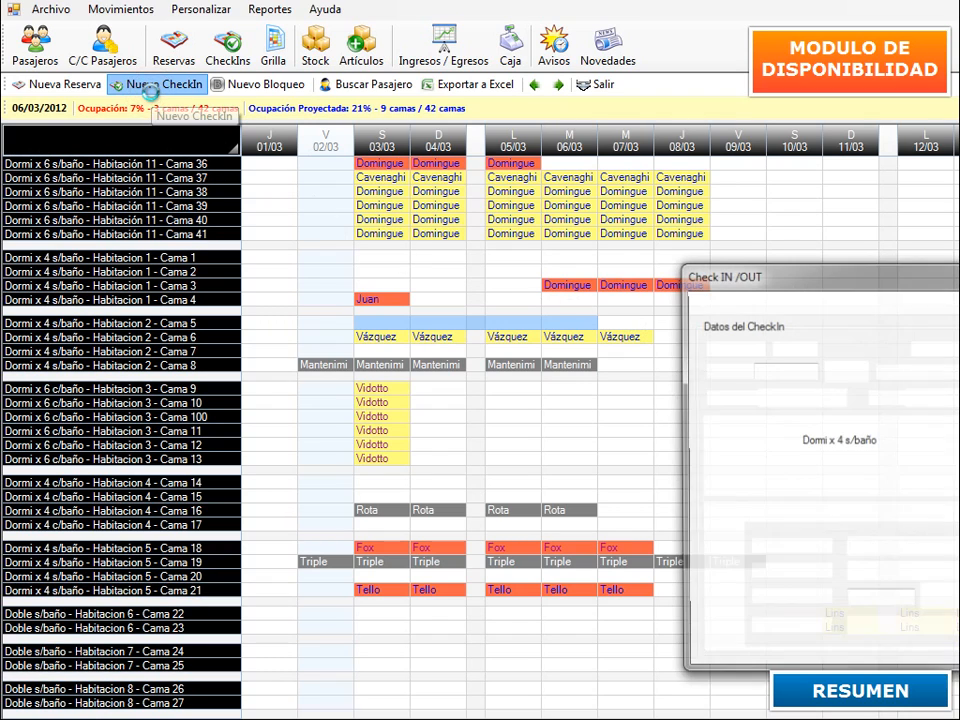
left_click_drag(740, 272, 506, 170)
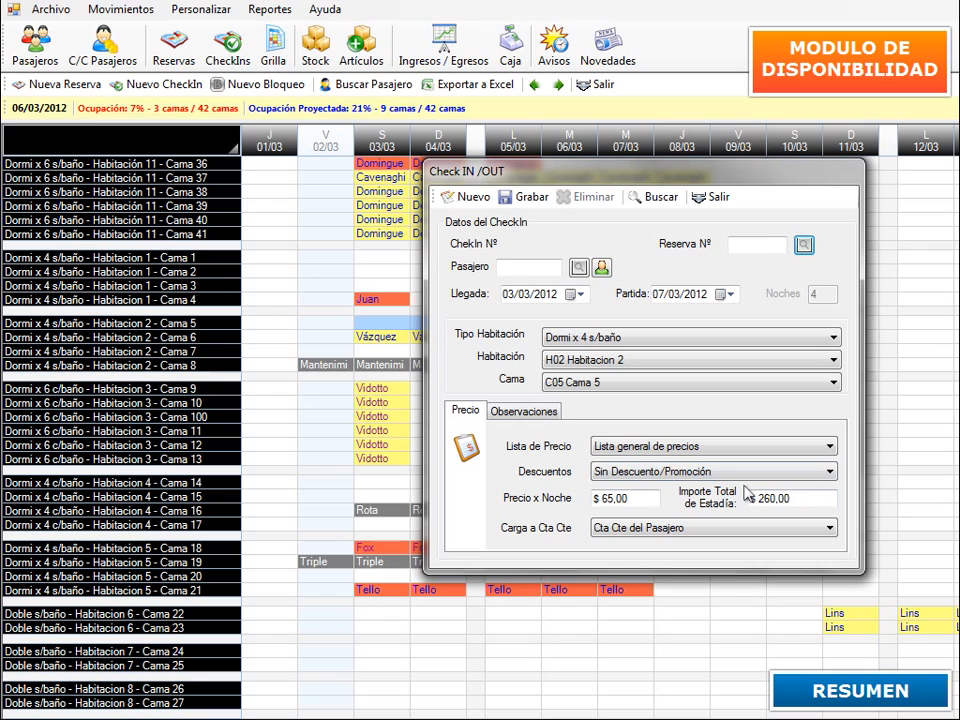
left_click(714, 197)
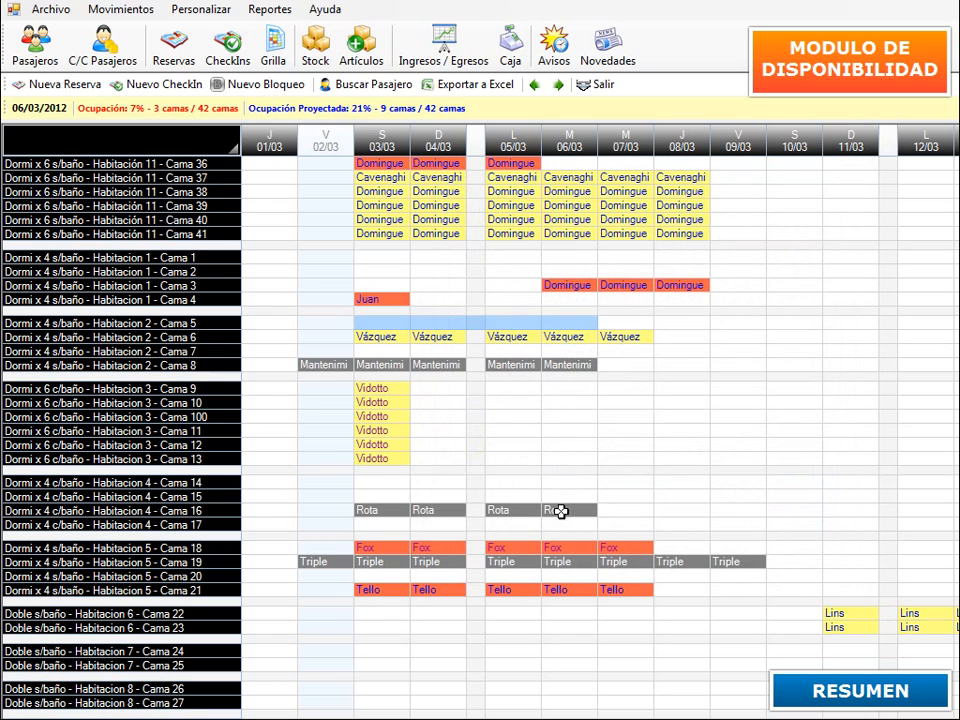
left_click_drag(360, 482, 585, 493)
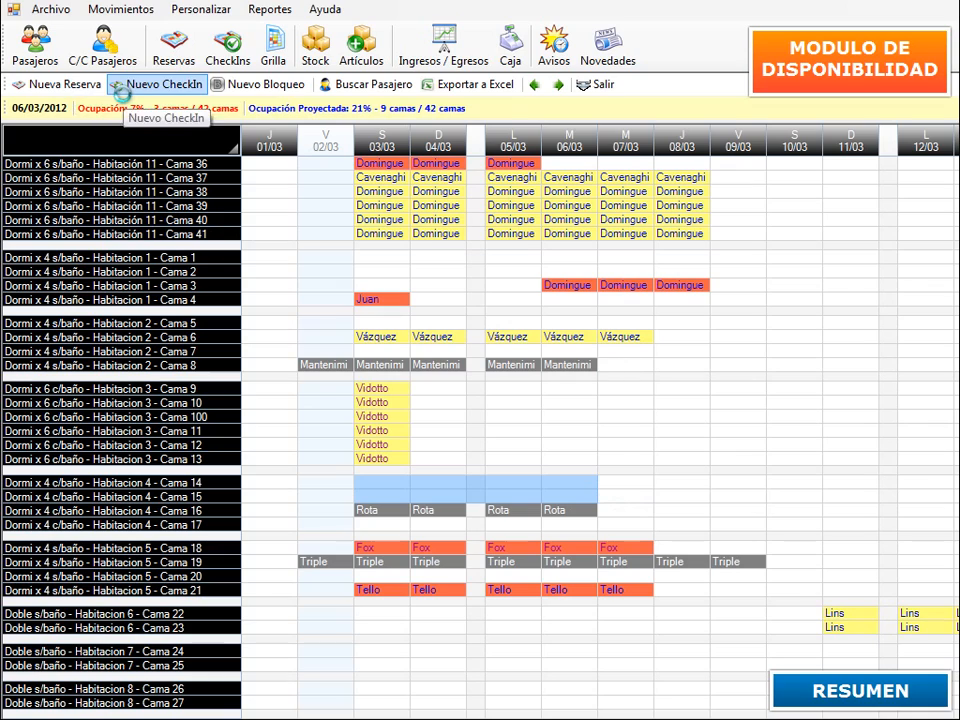
left_click(560, 446)
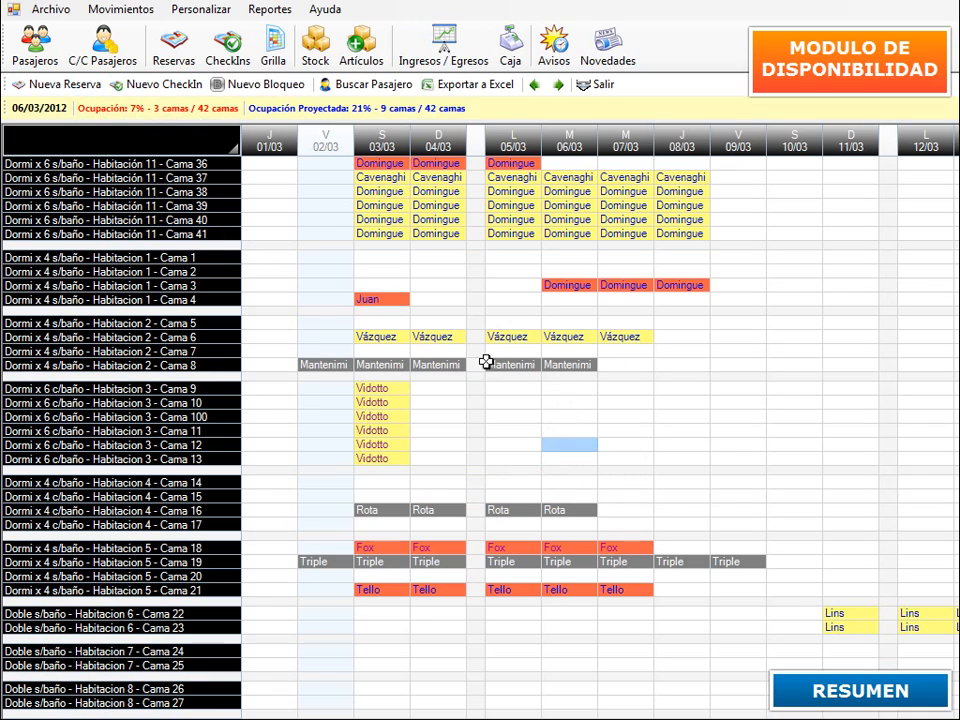
left_click(377, 333)
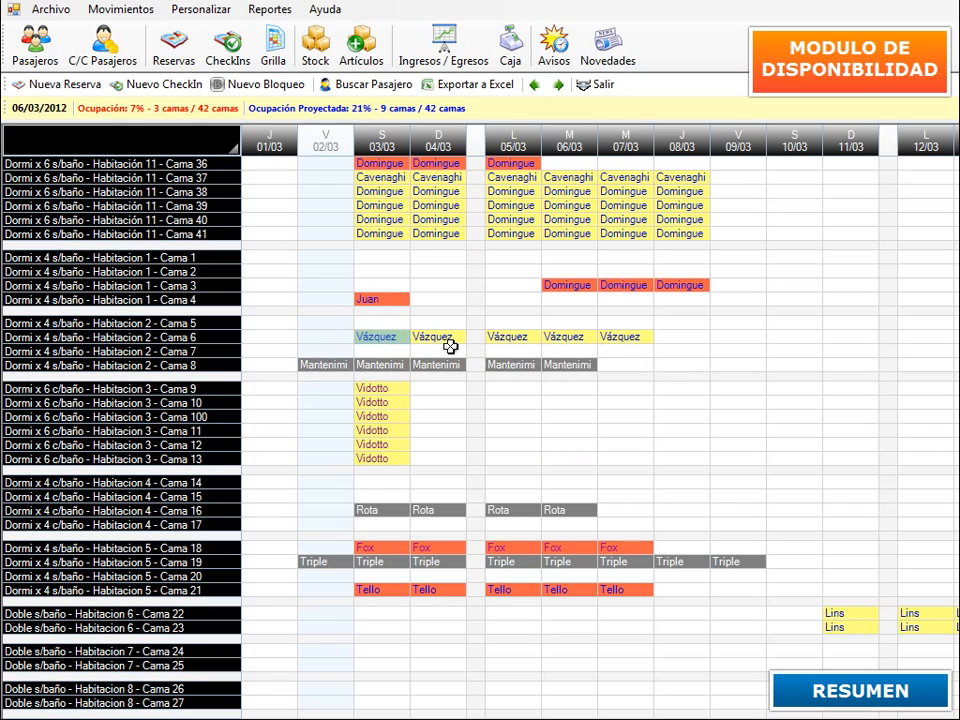
- Check in reservation 9776 for the Habitación 2 Cama 6 booking, confirming with Sí
right_click(387, 335)
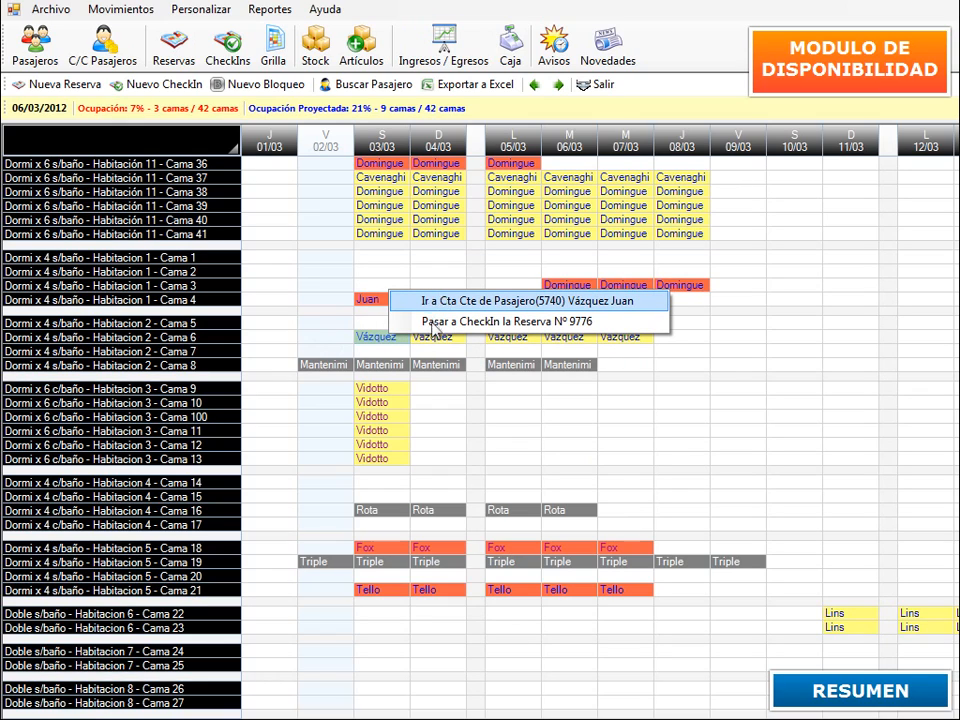
left_click(436, 333)
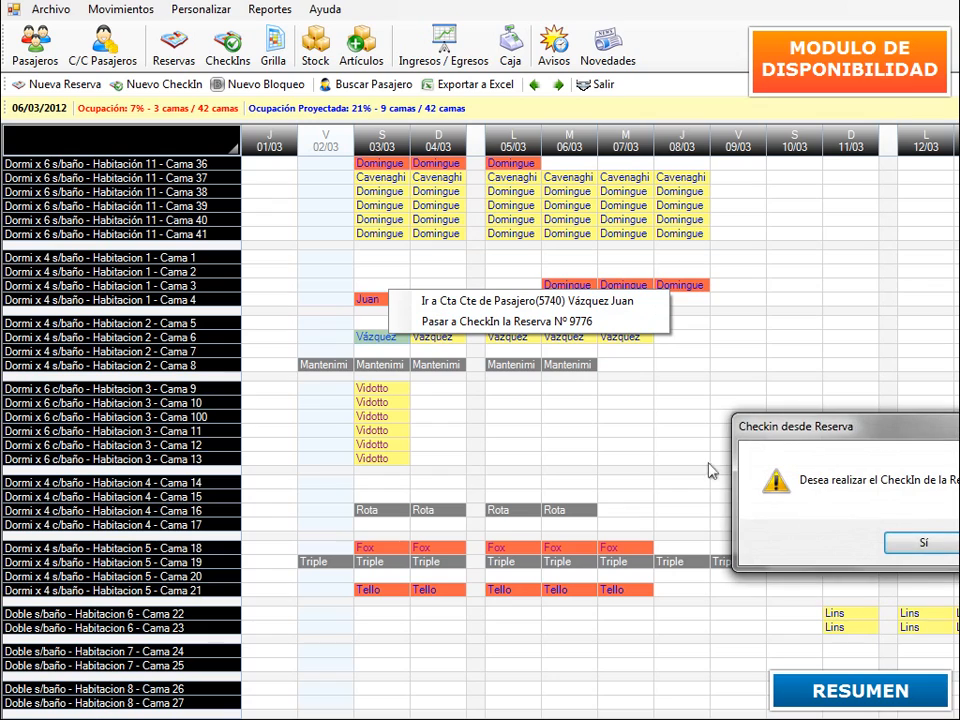
left_click_drag(842, 429, 649, 390)
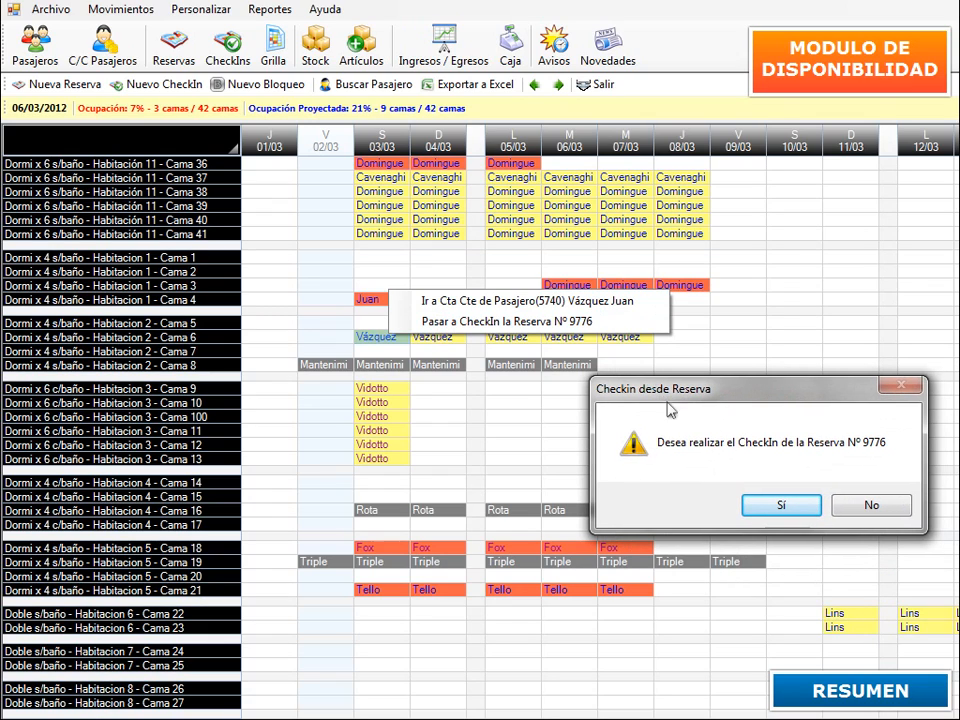
left_click(791, 507)
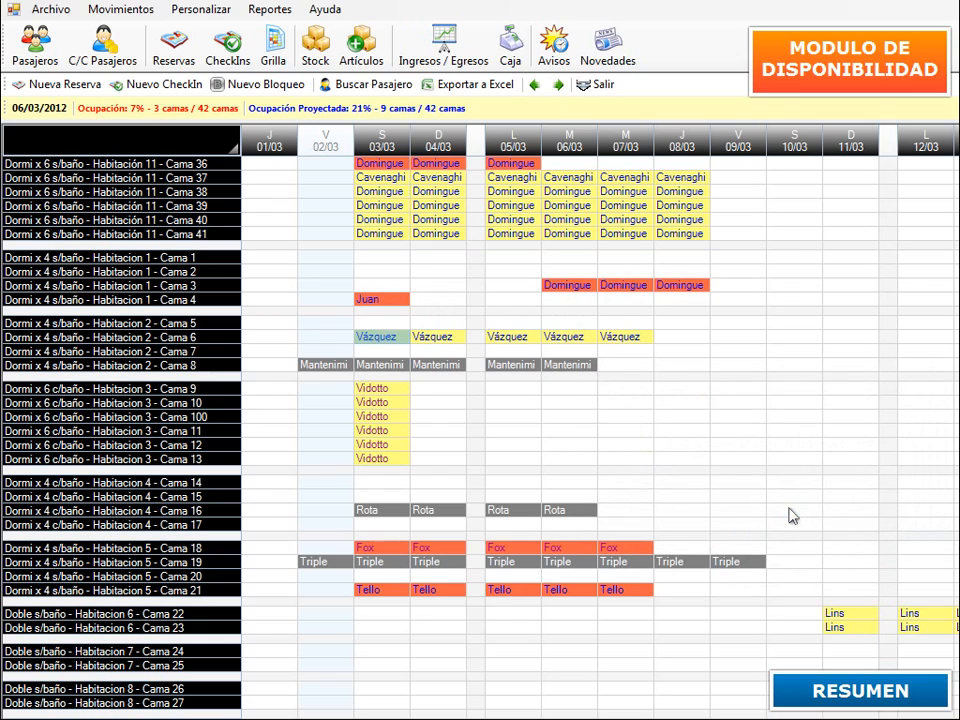
right_click(383, 337)
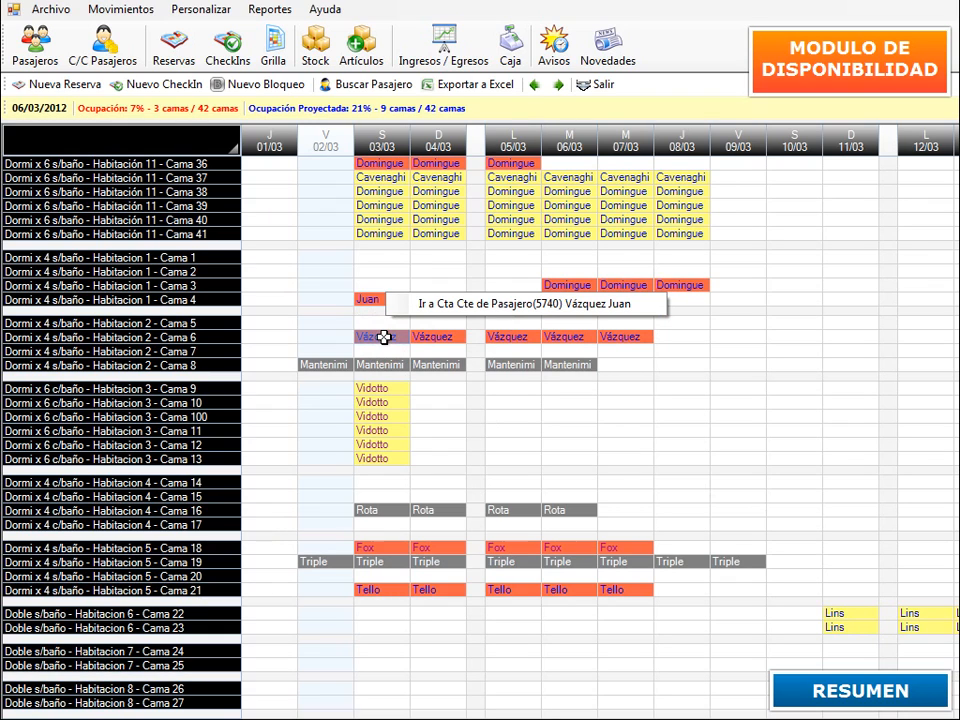
left_click(470, 304)
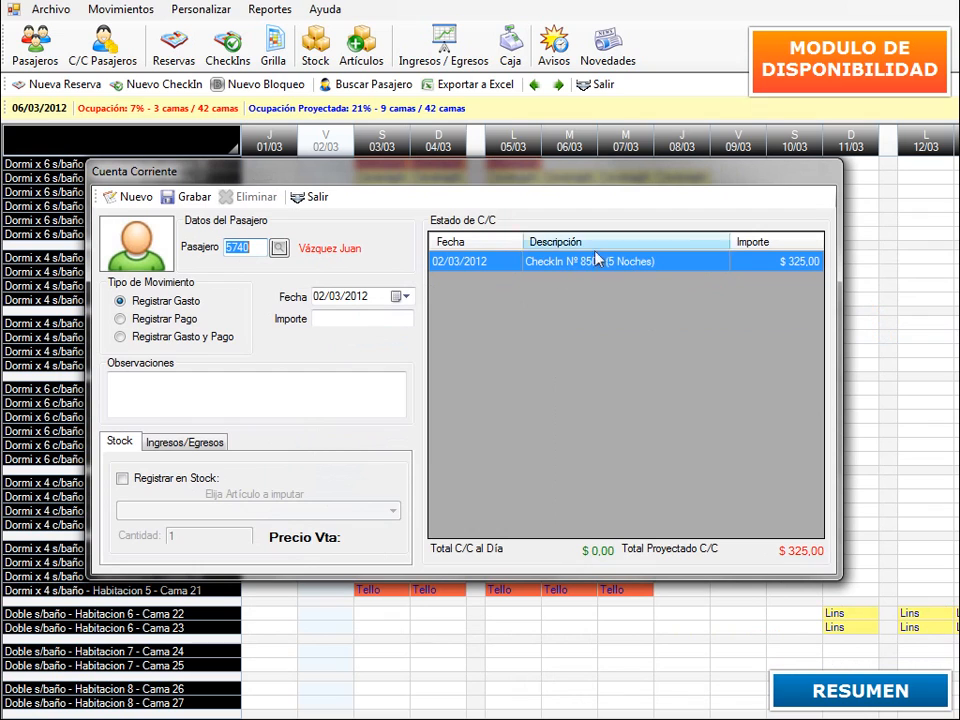
left_click_drag(636, 178, 640, 307)
left_click_drag(640, 365, 639, 392)
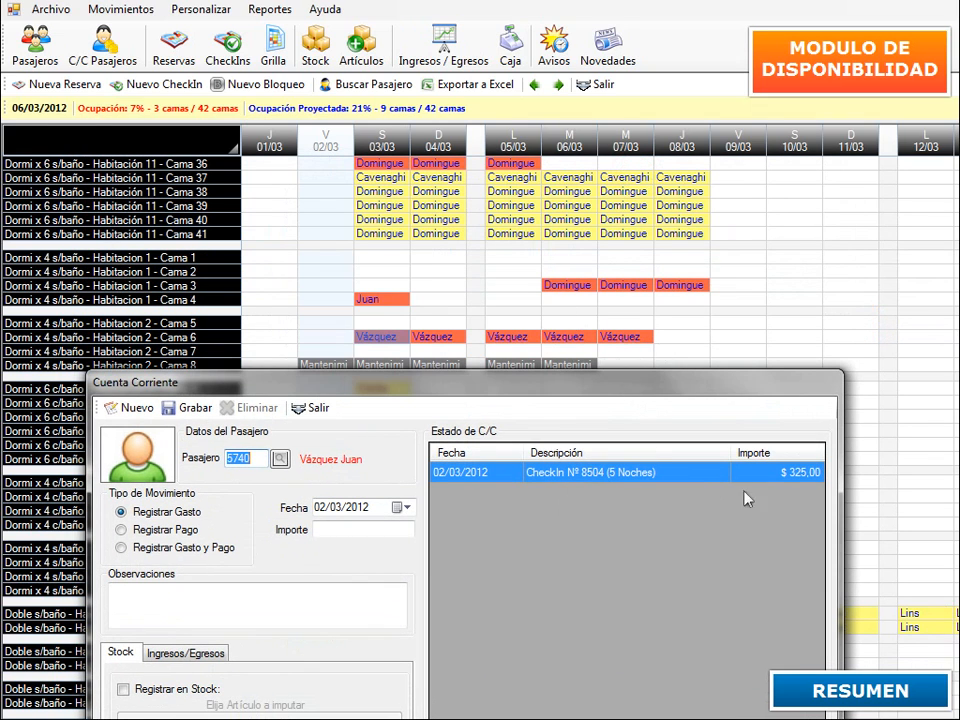
left_click_drag(660, 387, 661, 299)
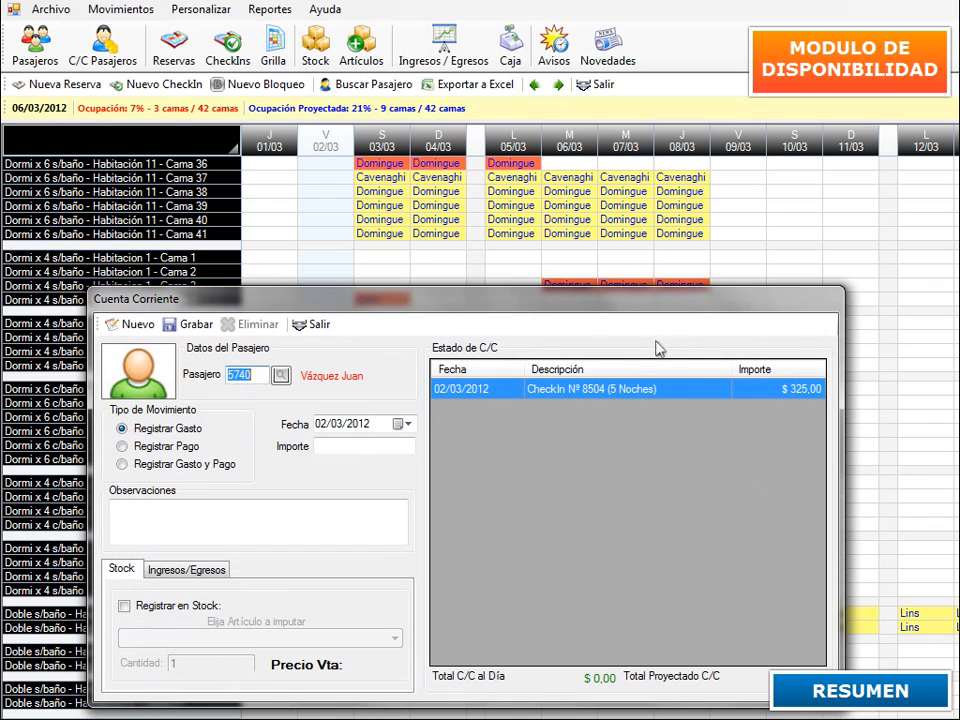
left_click(313, 324)
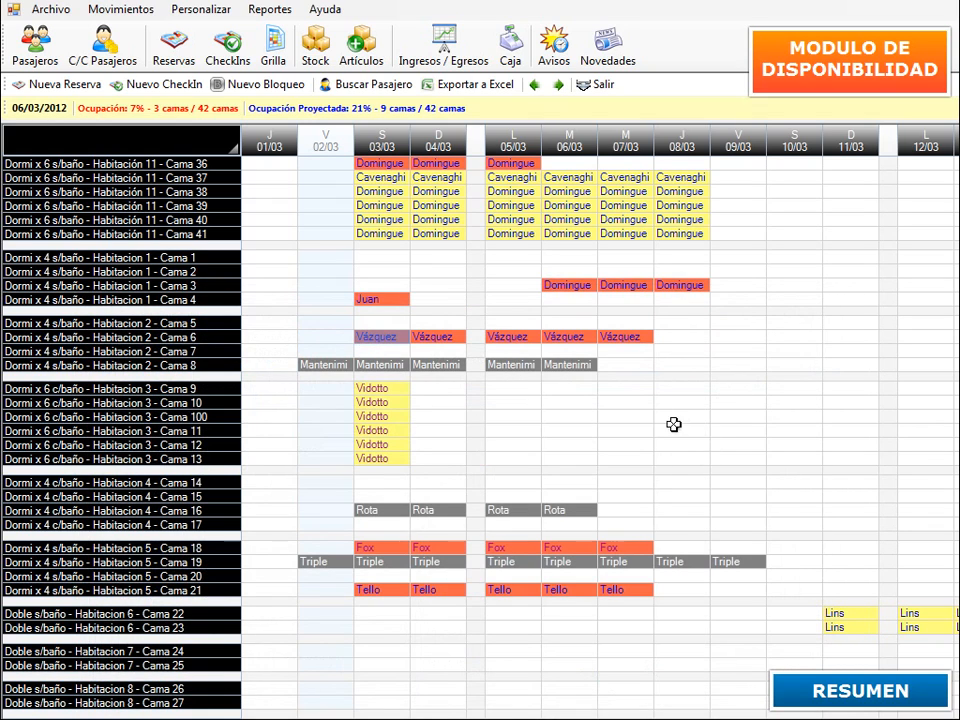
double_click(440, 337)
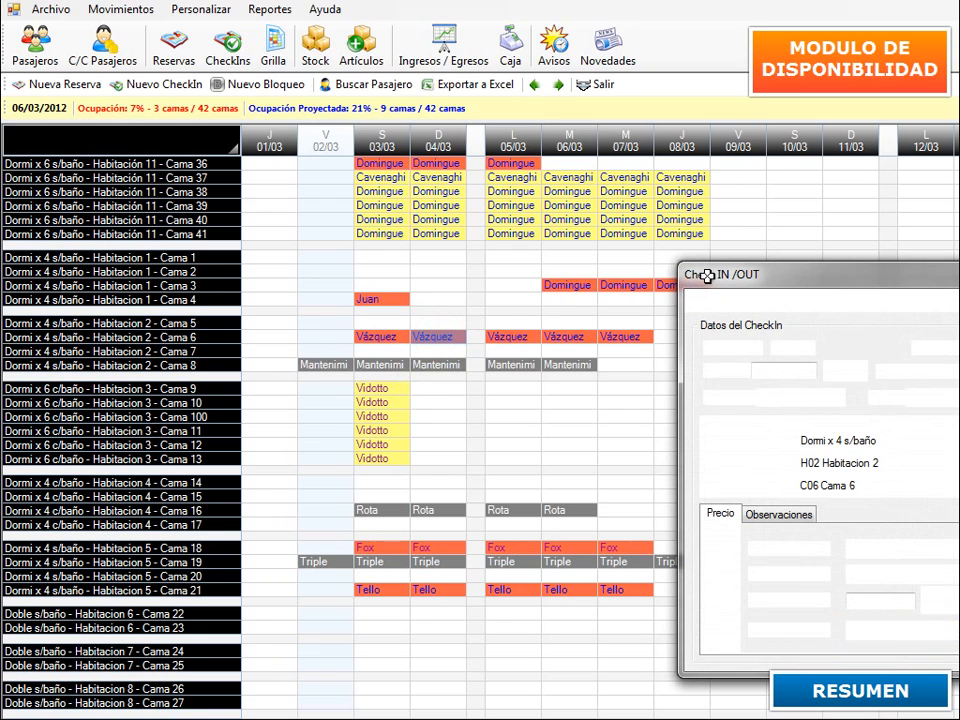
left_click_drag(708, 274, 464, 184)
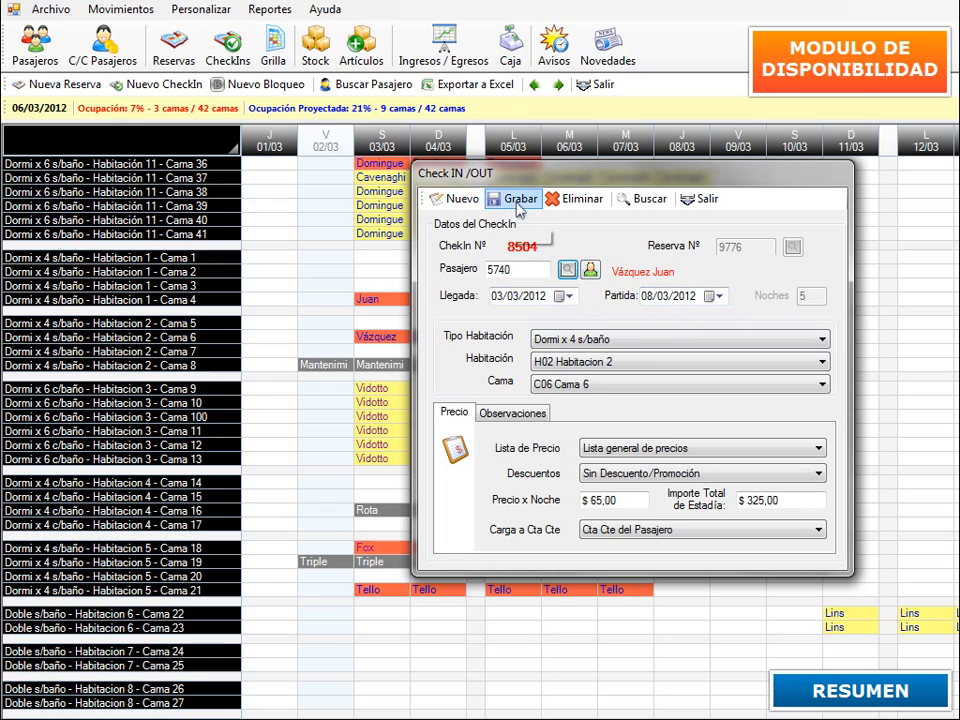
left_click(698, 199)
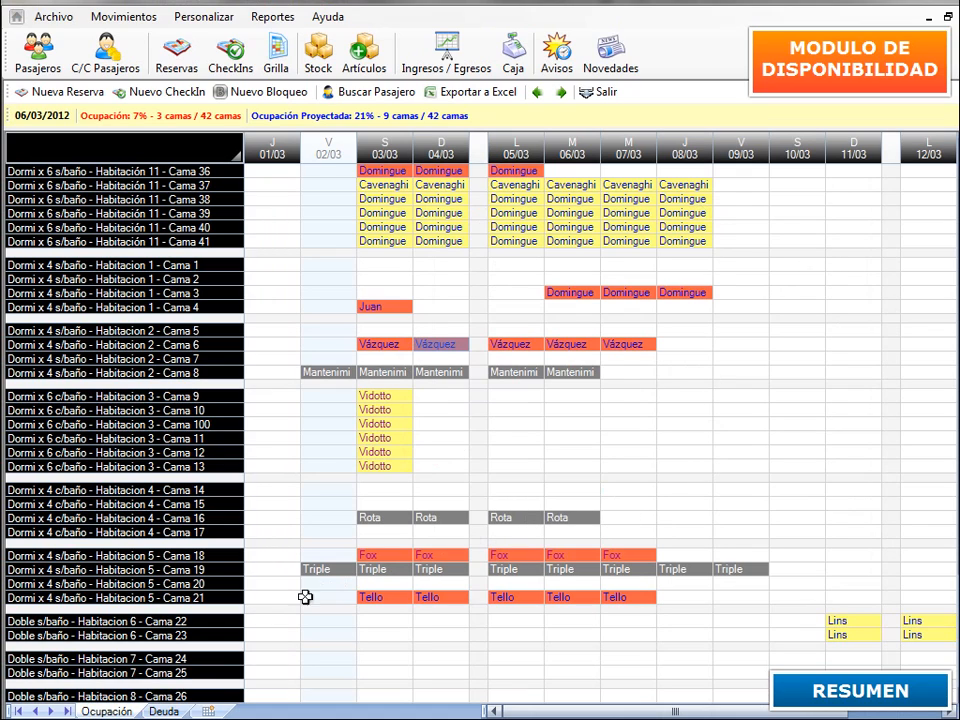
- Switch the grid to the Deuda sheet and read the bookings' balance tooltips, such as Cama 6's $325 debit
left_click(163, 711)
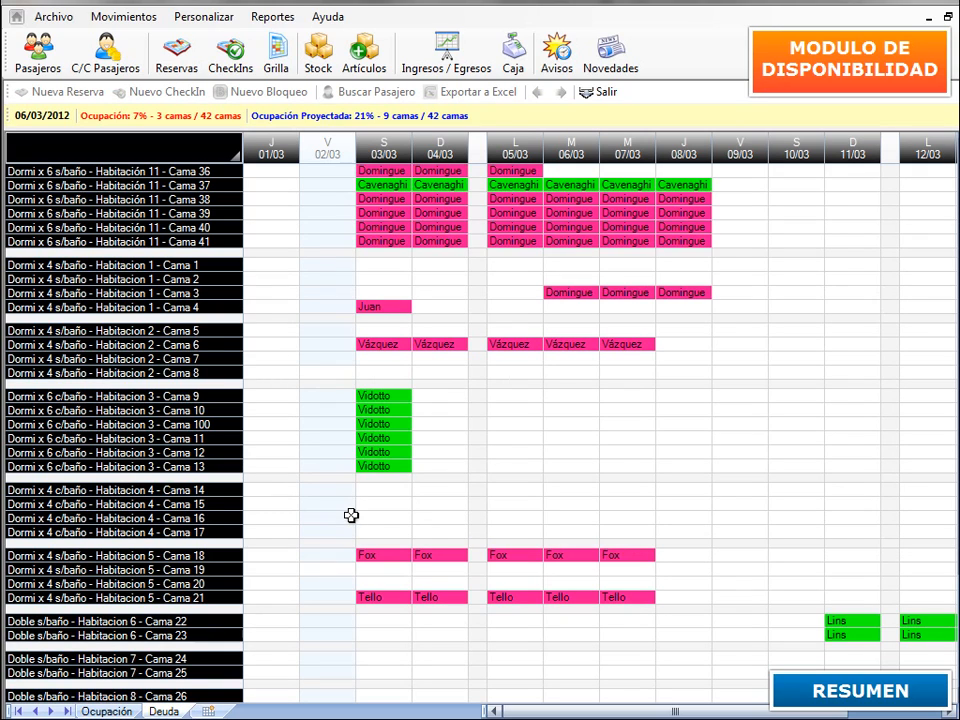
mouse_move(378, 427)
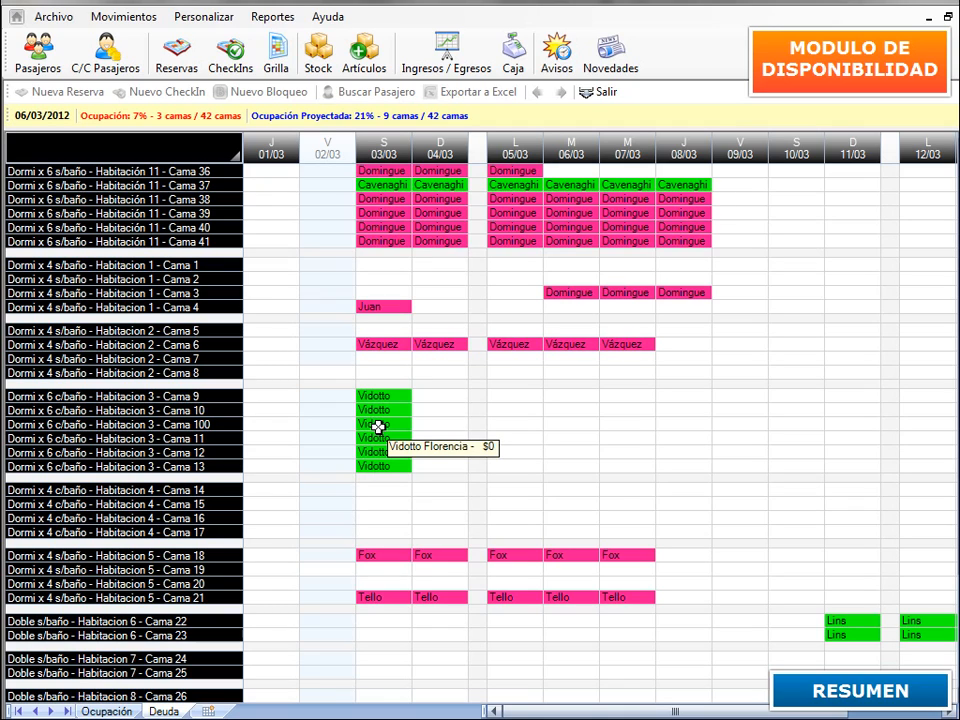
mouse_move(502, 343)
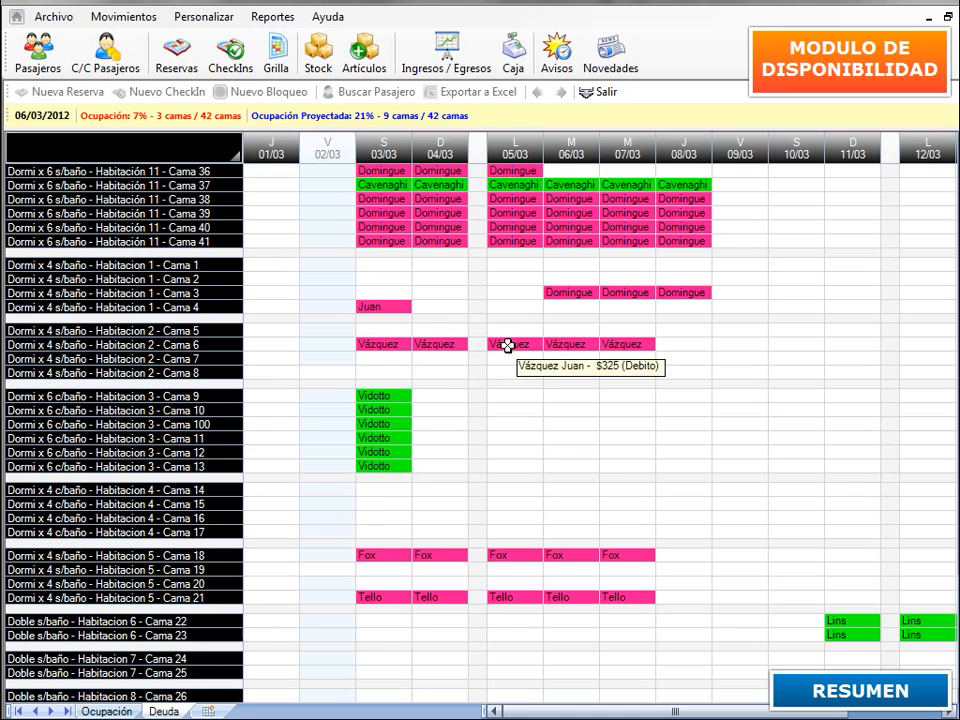
mouse_move(382, 310)
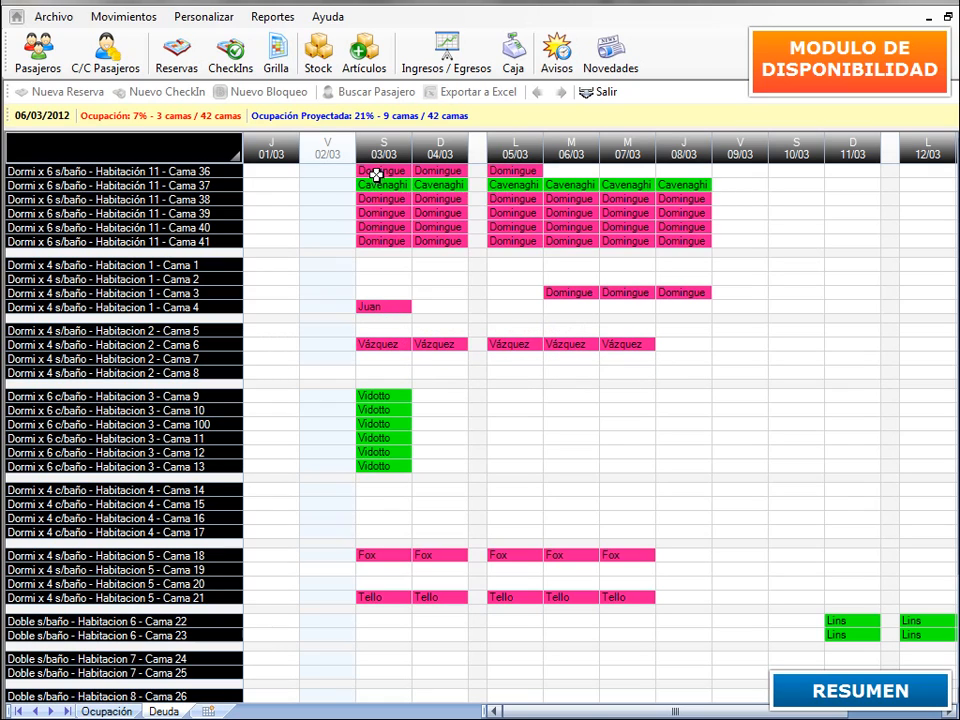
mouse_move(376, 168)
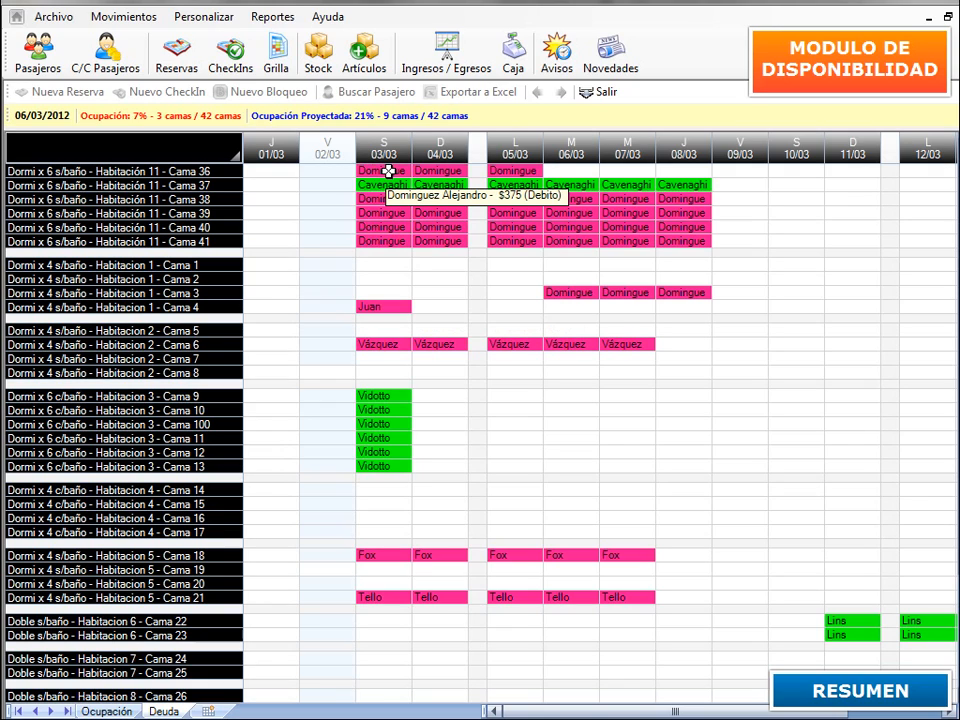
- Register a $375 'Pago estadía' payment in the Cama 36 guest's current account, also recorded as income
right_click(388, 171)
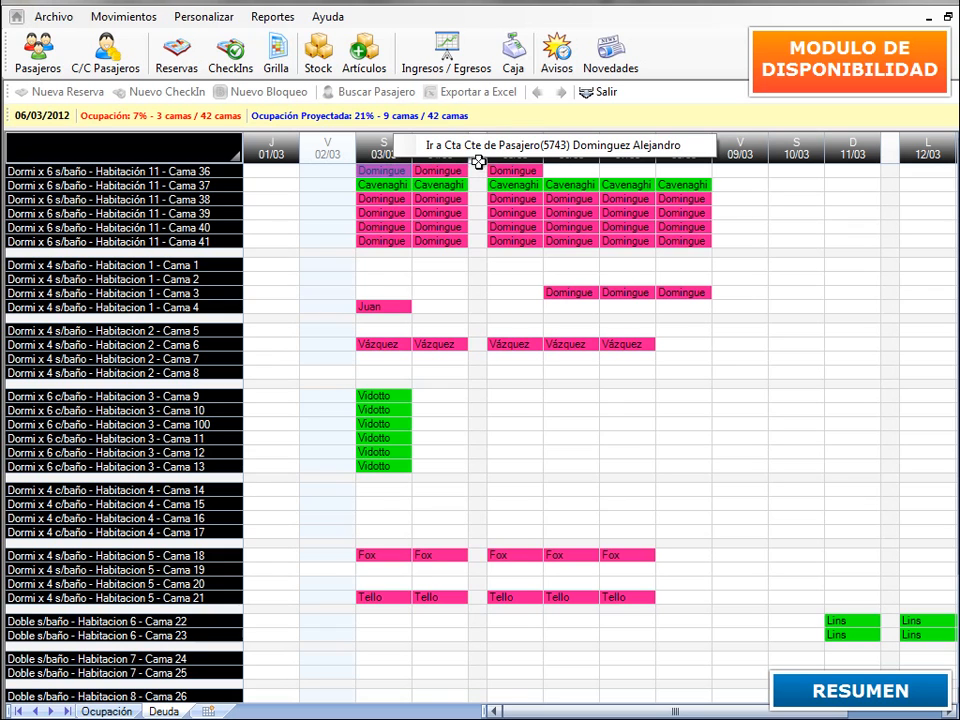
left_click(416, 144)
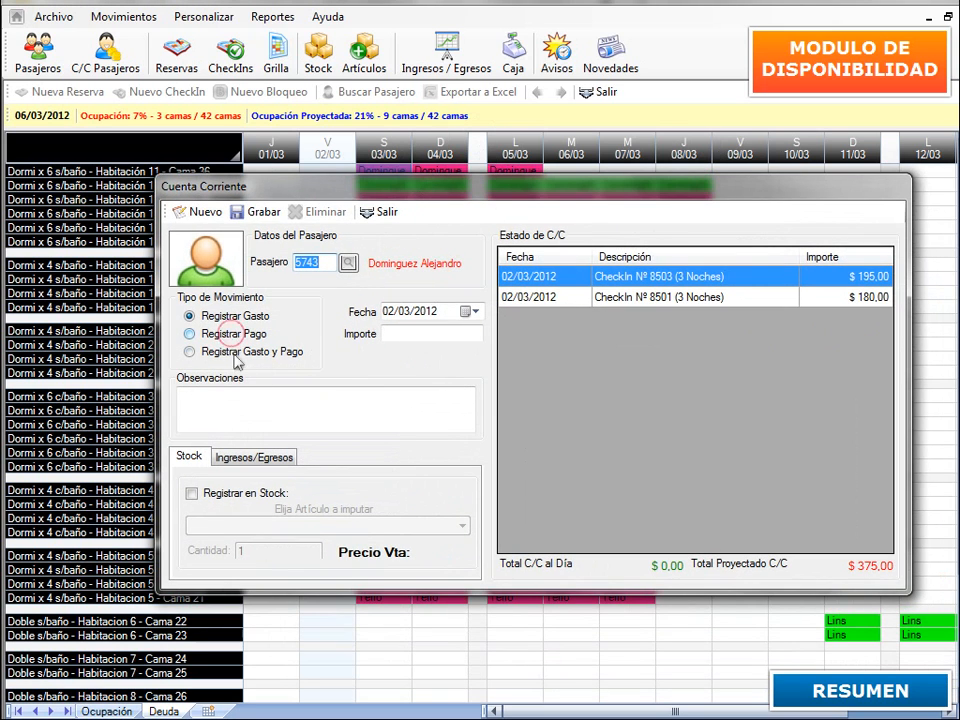
left_click(230, 335)
left_click(226, 399)
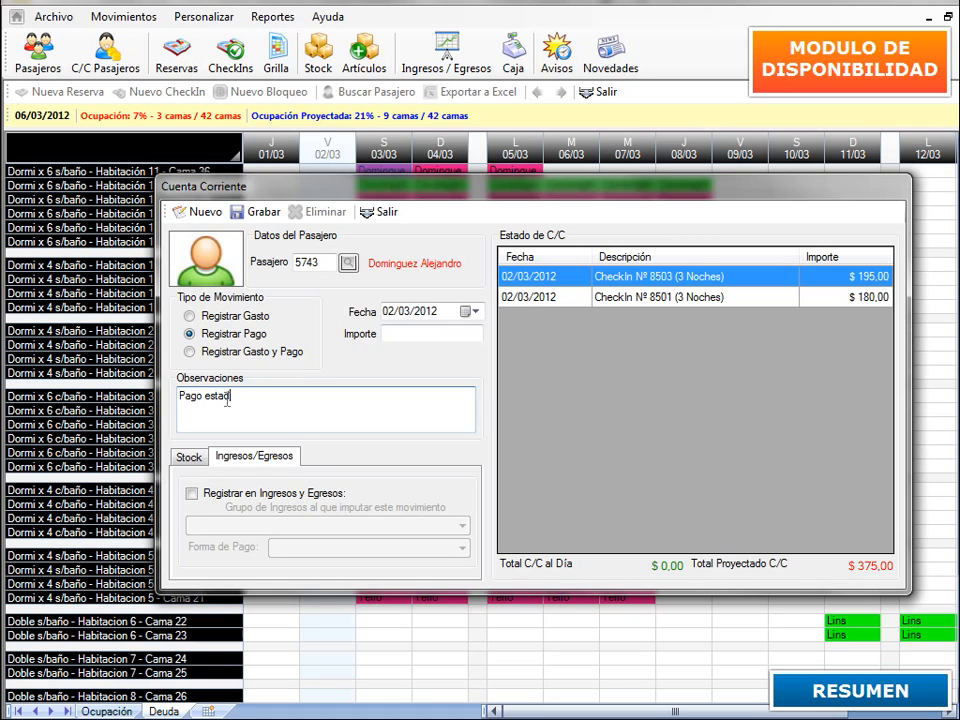
left_click(191, 493)
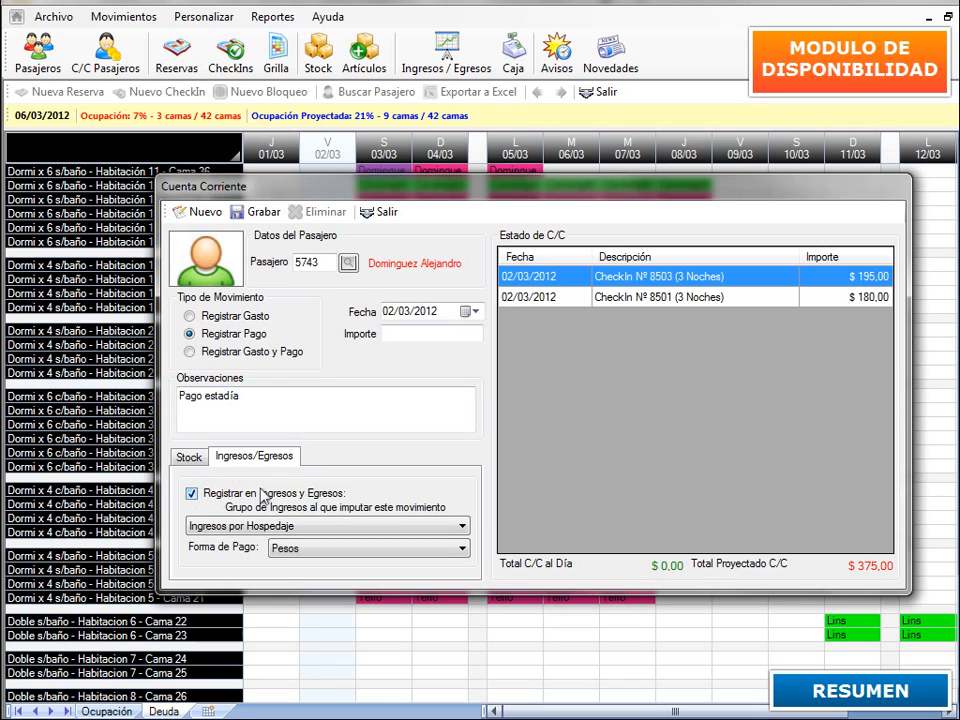
left_click(414, 336)
left_click(262, 214)
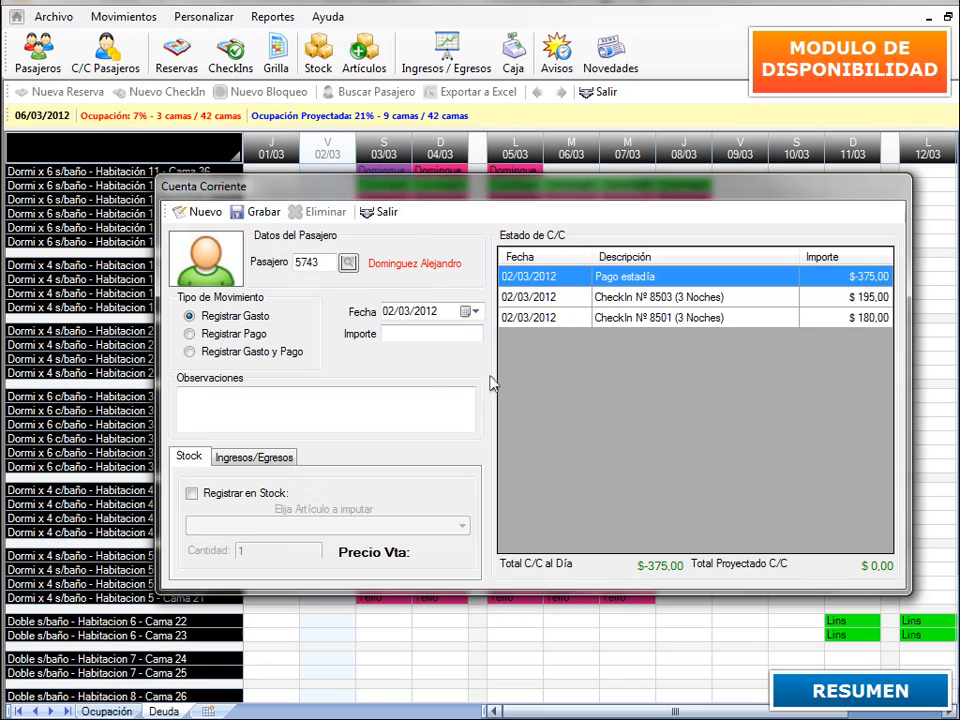
left_click(378, 213)
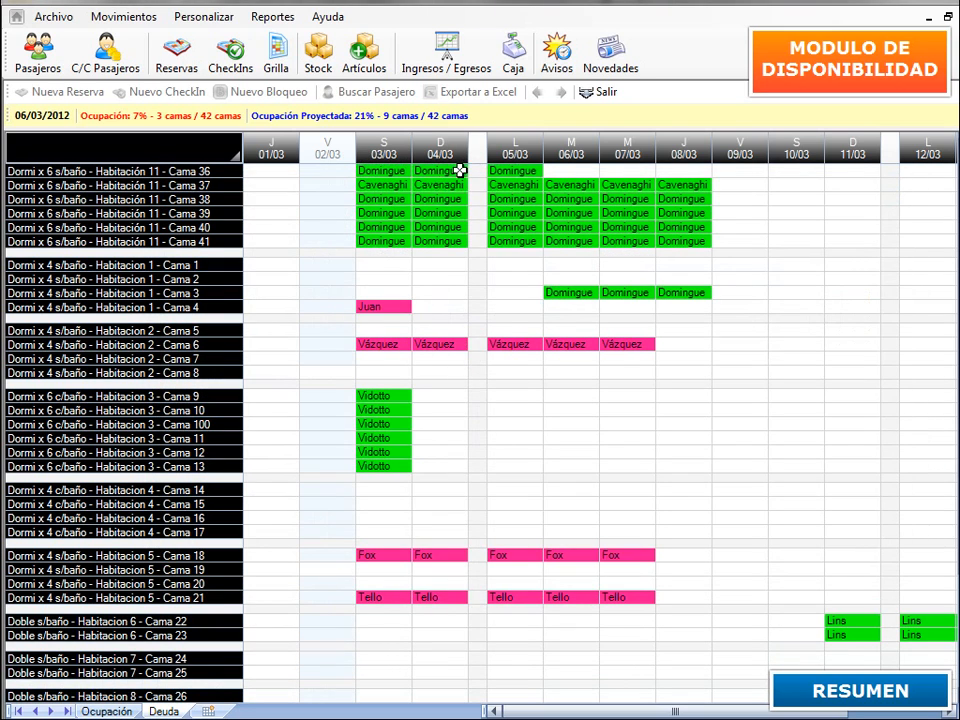
- Change the guest's 'Pago estadía' payment amount from $375 to $385 via the Cama 3 stay's account
left_click(566, 294)
right_click(566, 294)
left_click(578, 268)
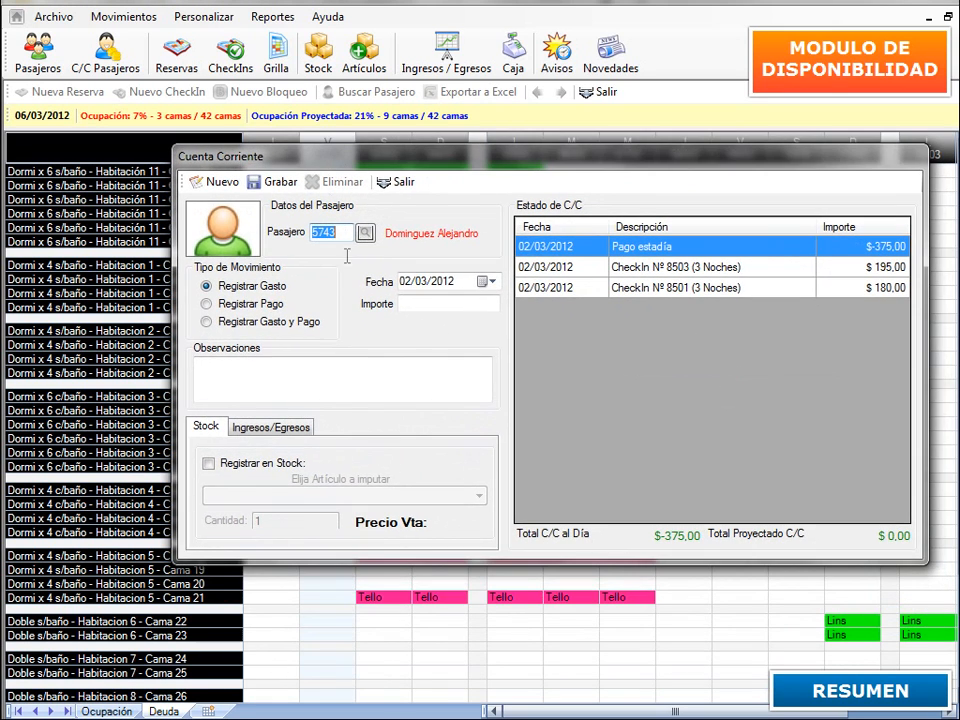
double_click(559, 246)
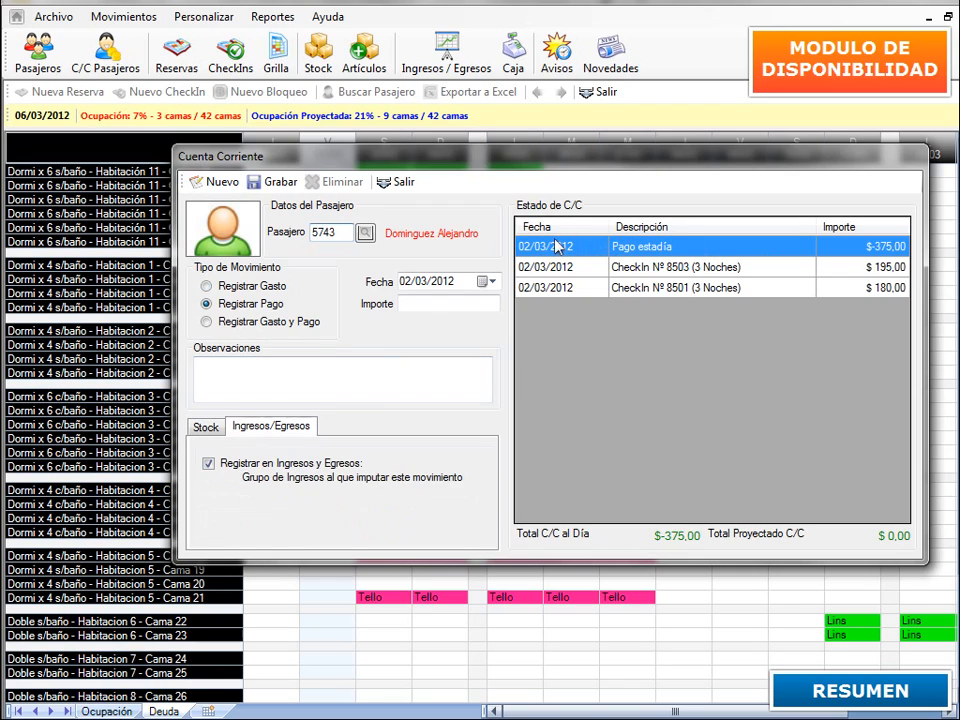
left_click_drag(421, 302, 417, 301)
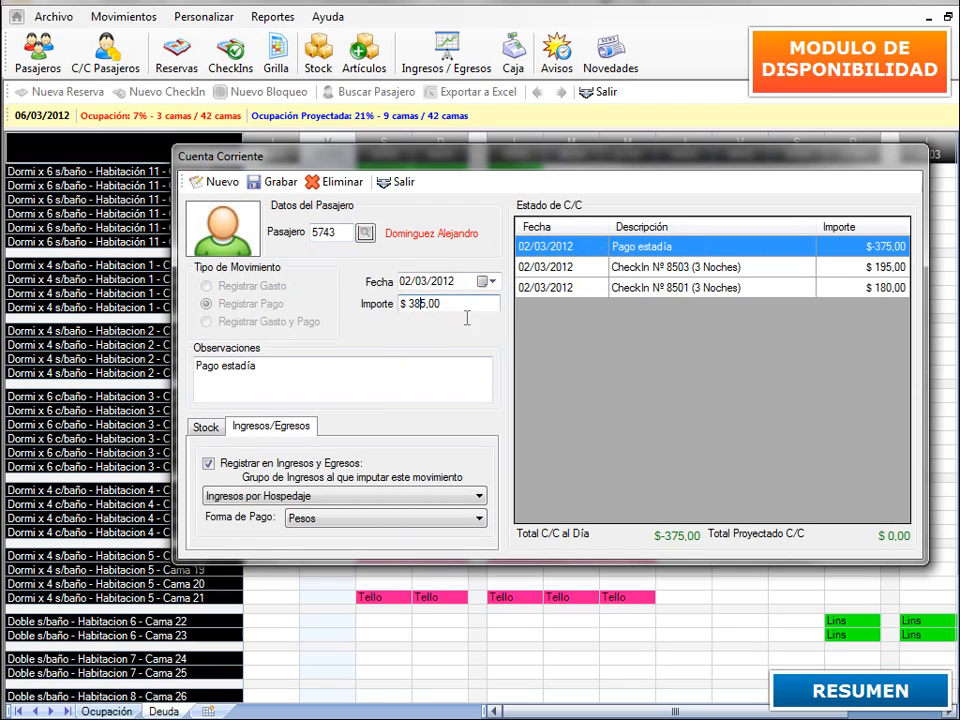
left_click(270, 190)
left_click(398, 182)
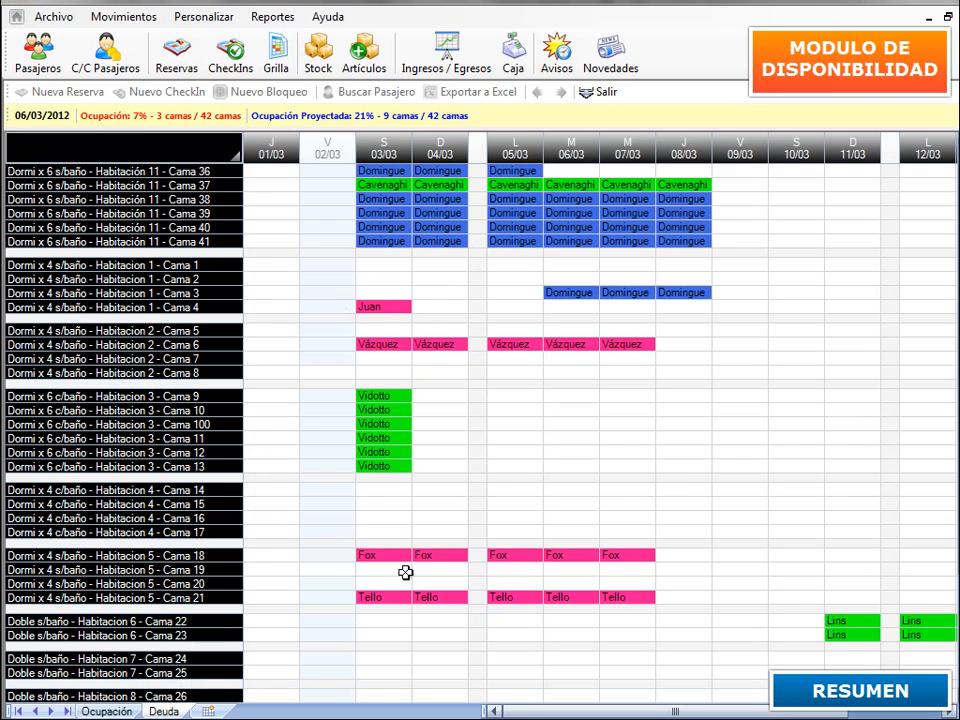
mouse_move(600, 231)
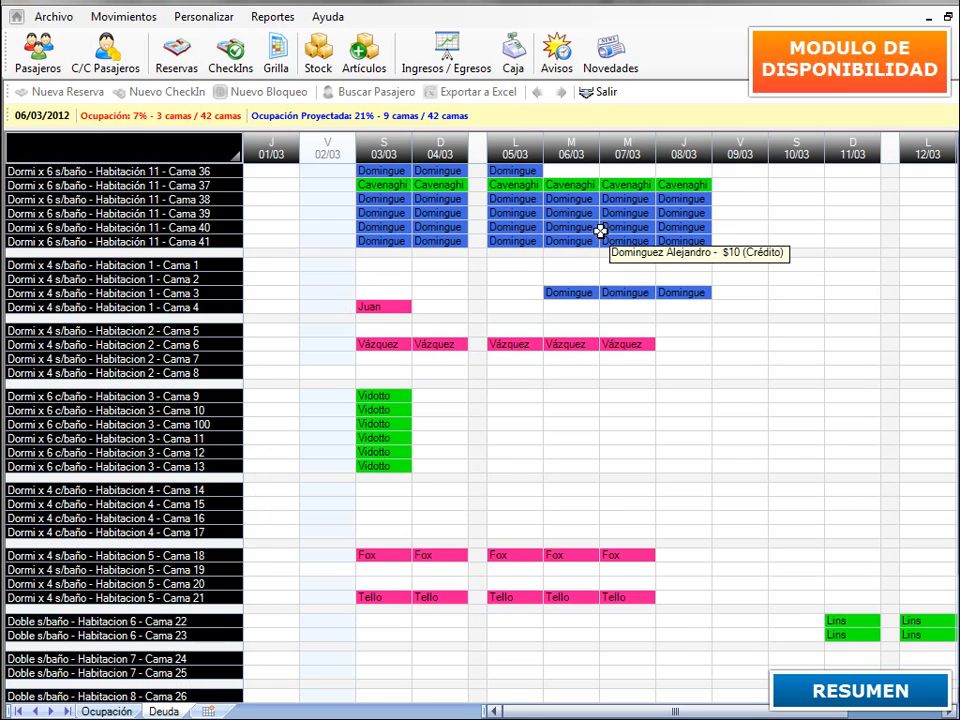